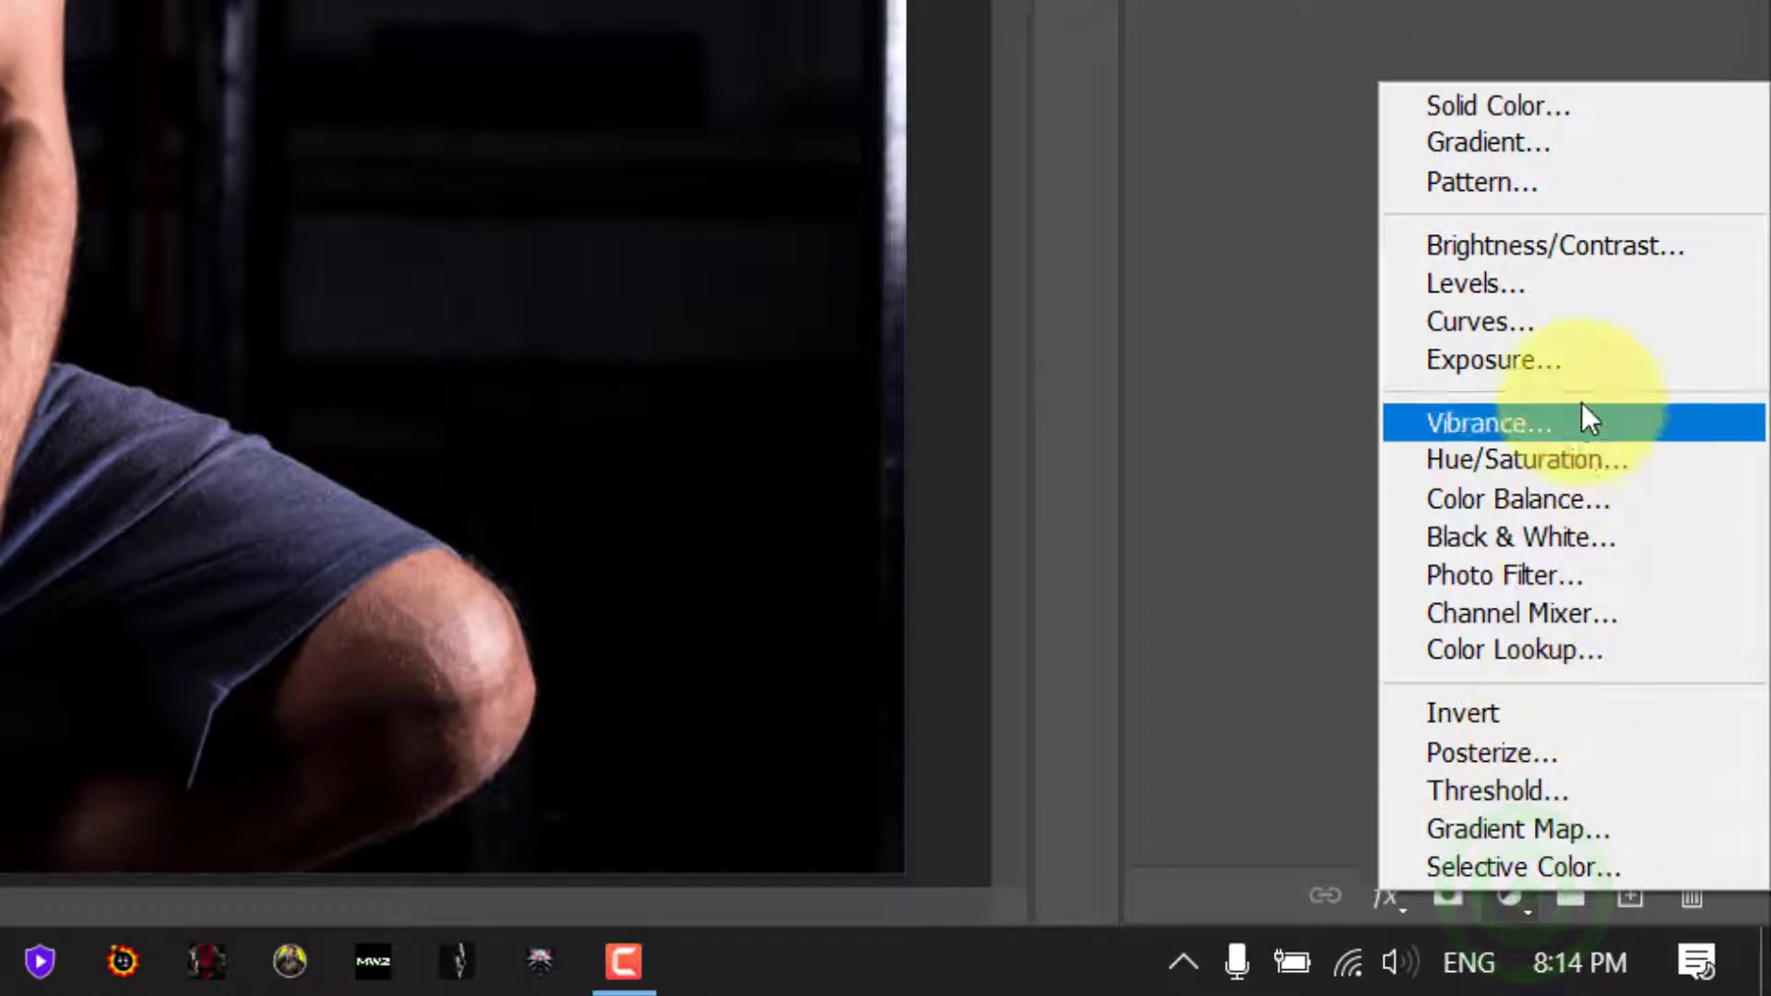
# - Add a Curves adjustment clipped to the cut-out arm layer, with its white point lowered to zero output
pyautogui.click(1569, 321)
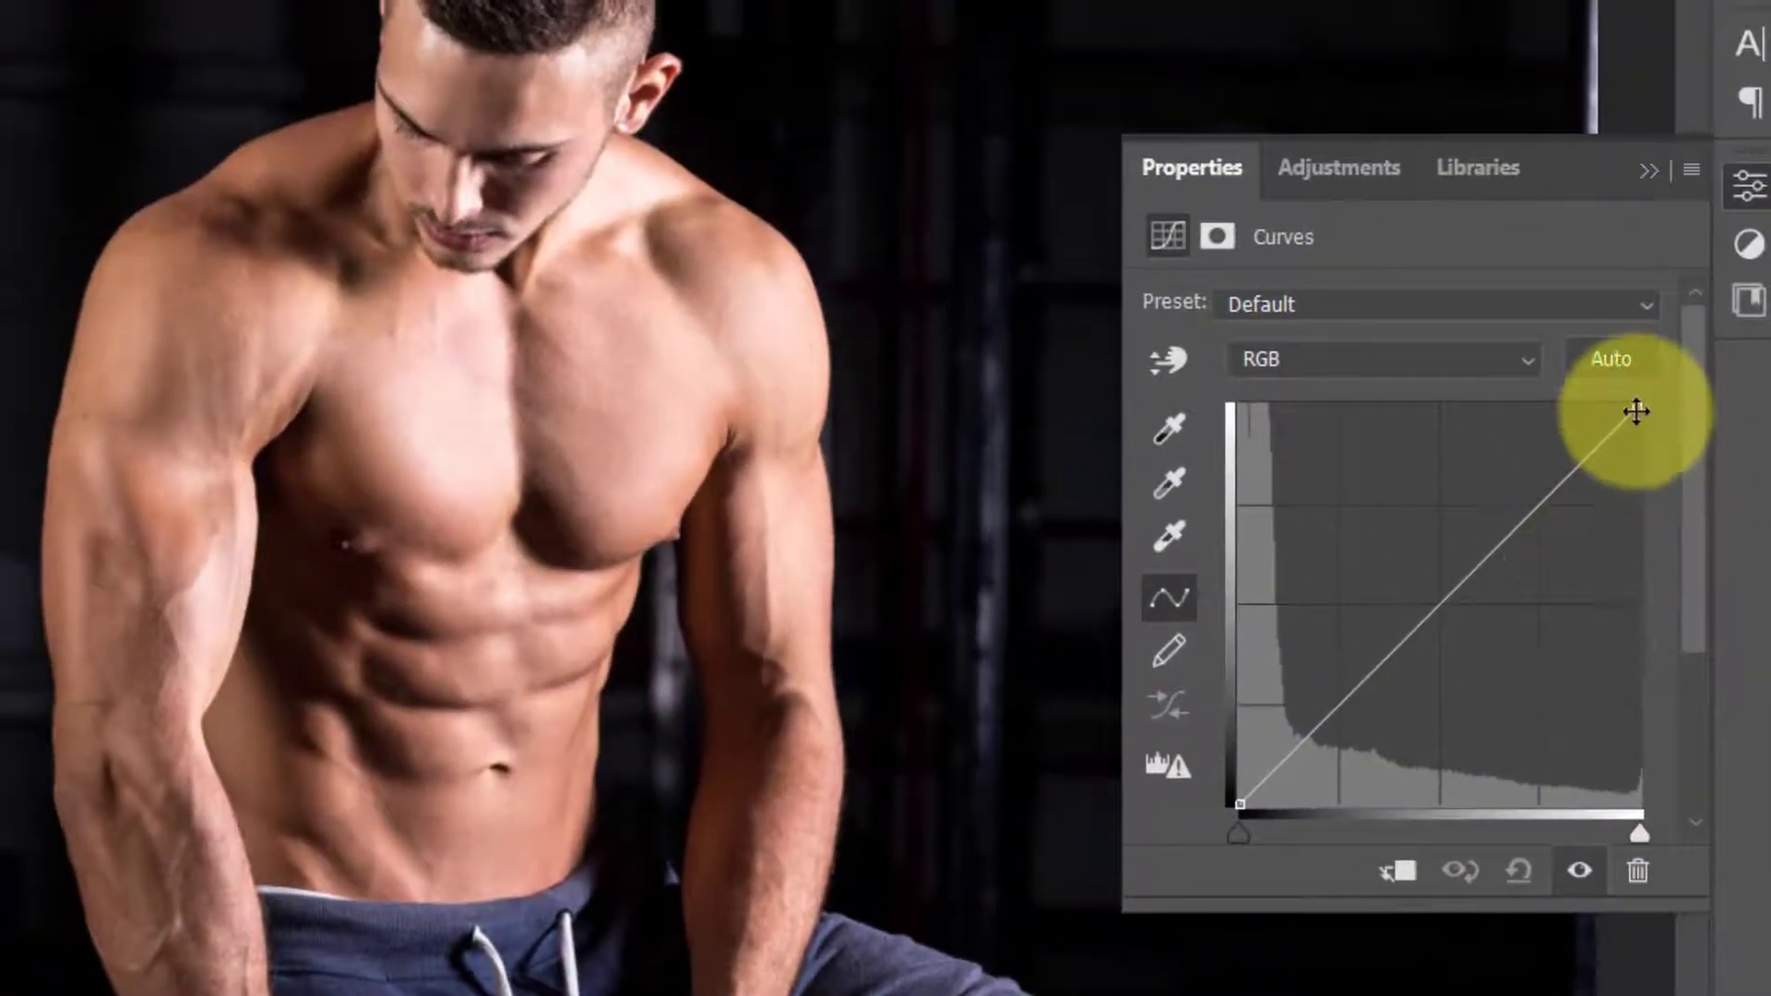
pyautogui.moveTo(1636, 412); pyautogui.dragTo(1642, 819)
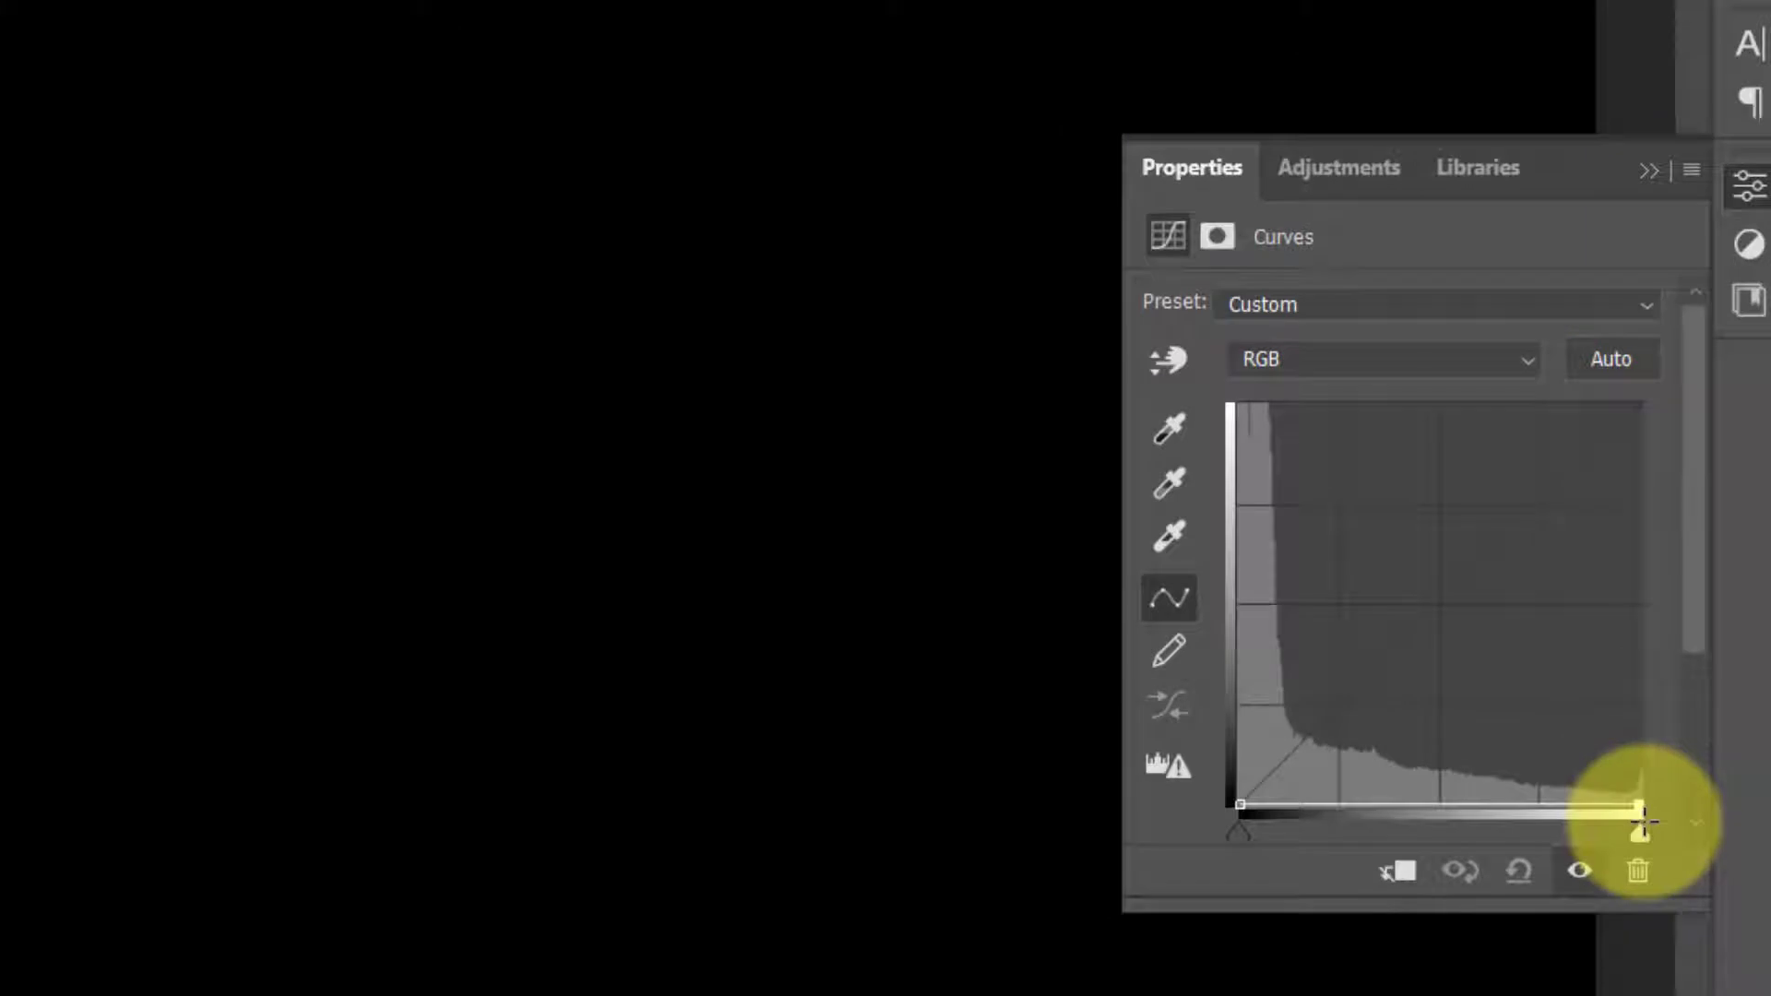
pyautogui.click(1400, 871)
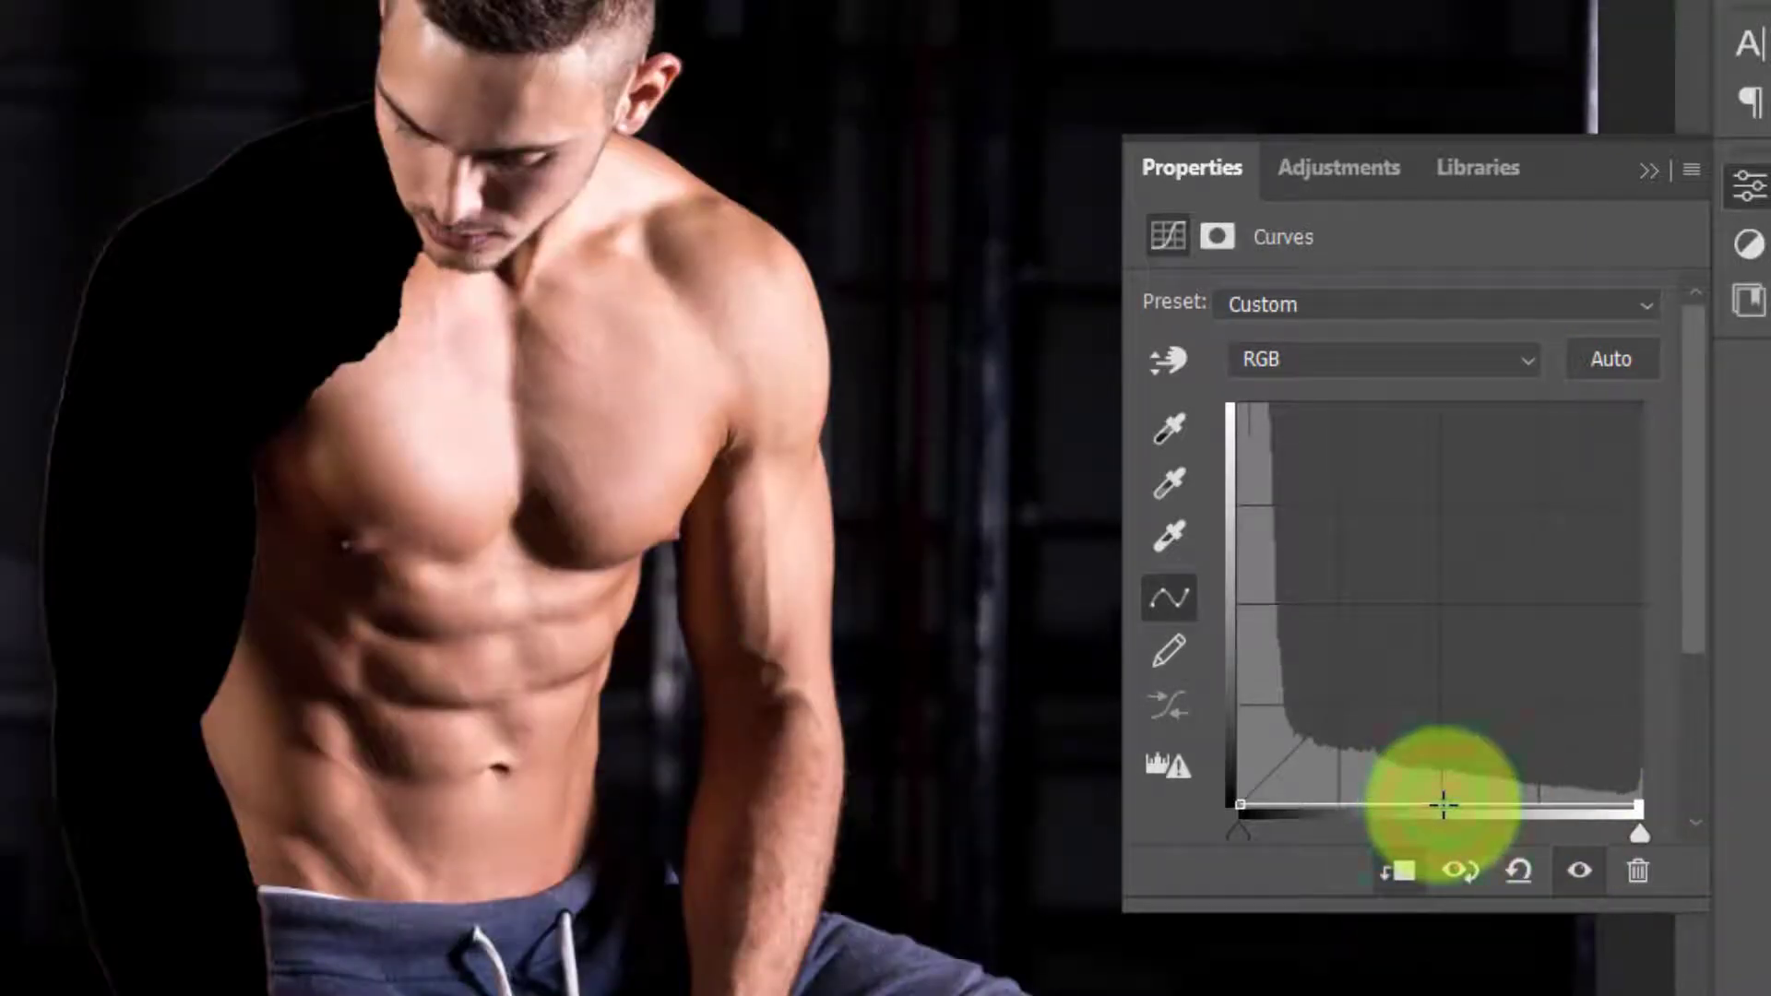
# - Shape the flat RGB curve into two tall peaks with a low valley at the midtones
pyautogui.moveTo(1444, 805); pyautogui.dragTo(1435, 733)
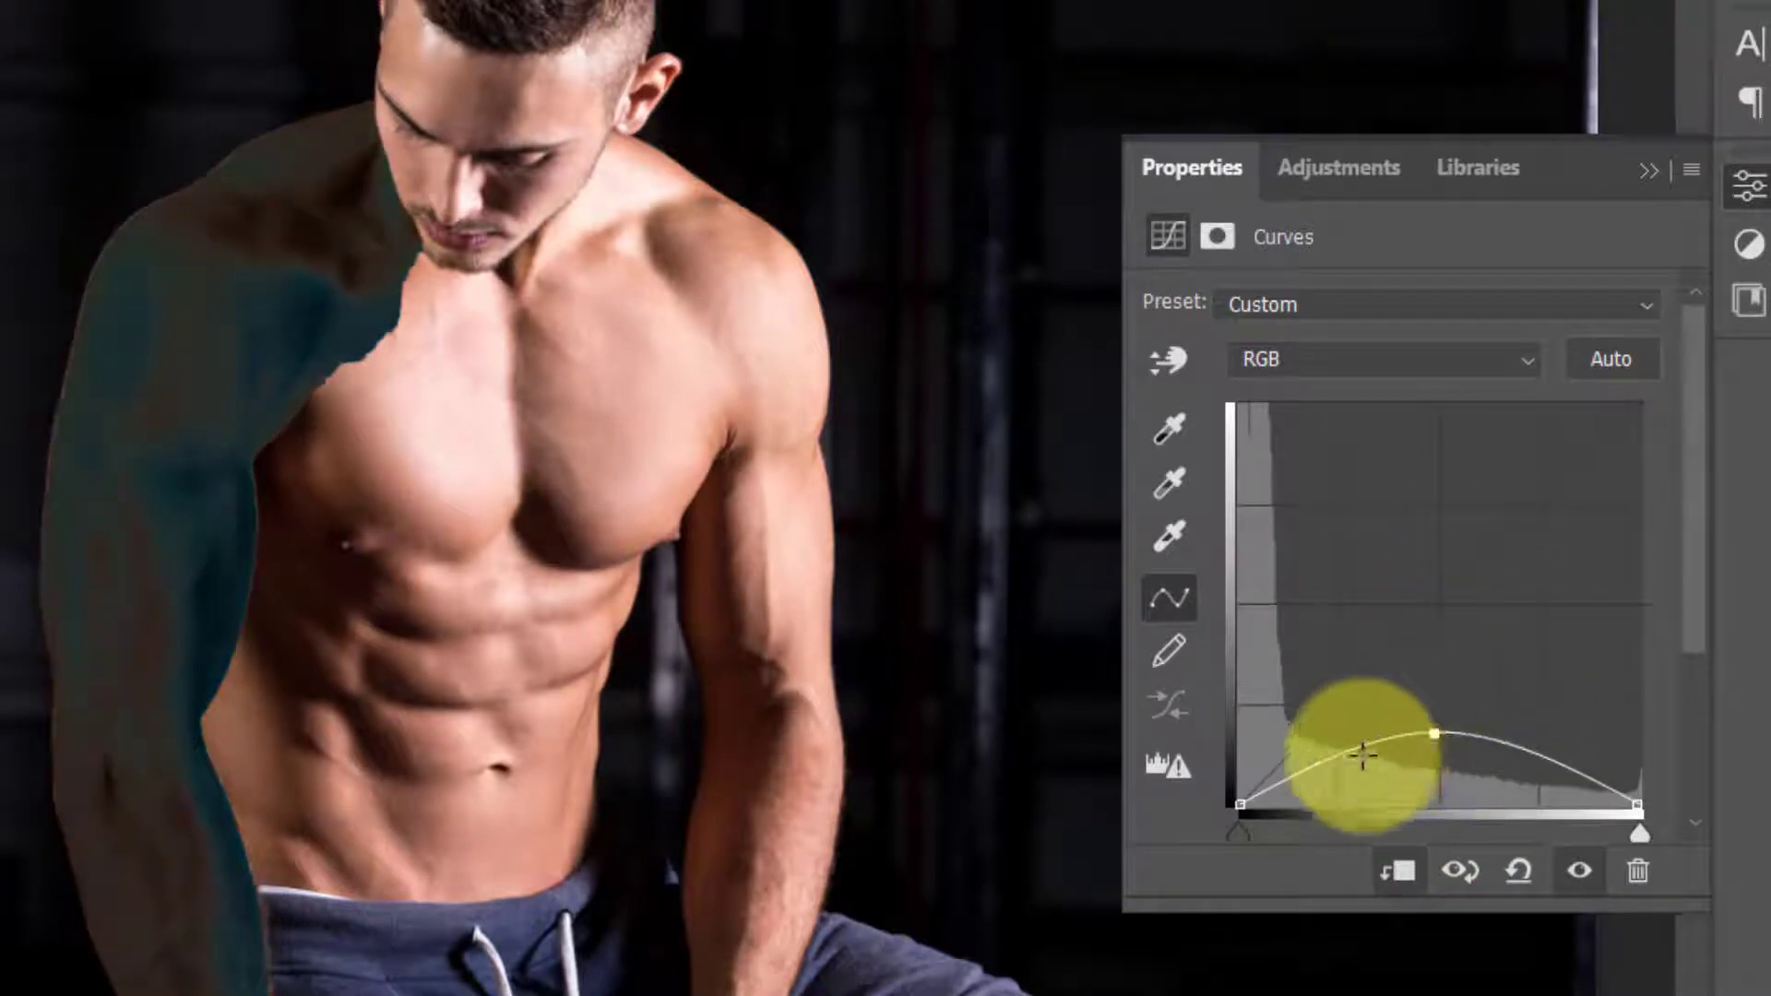
pyautogui.moveTo(1329, 759); pyautogui.dragTo(1346, 535)
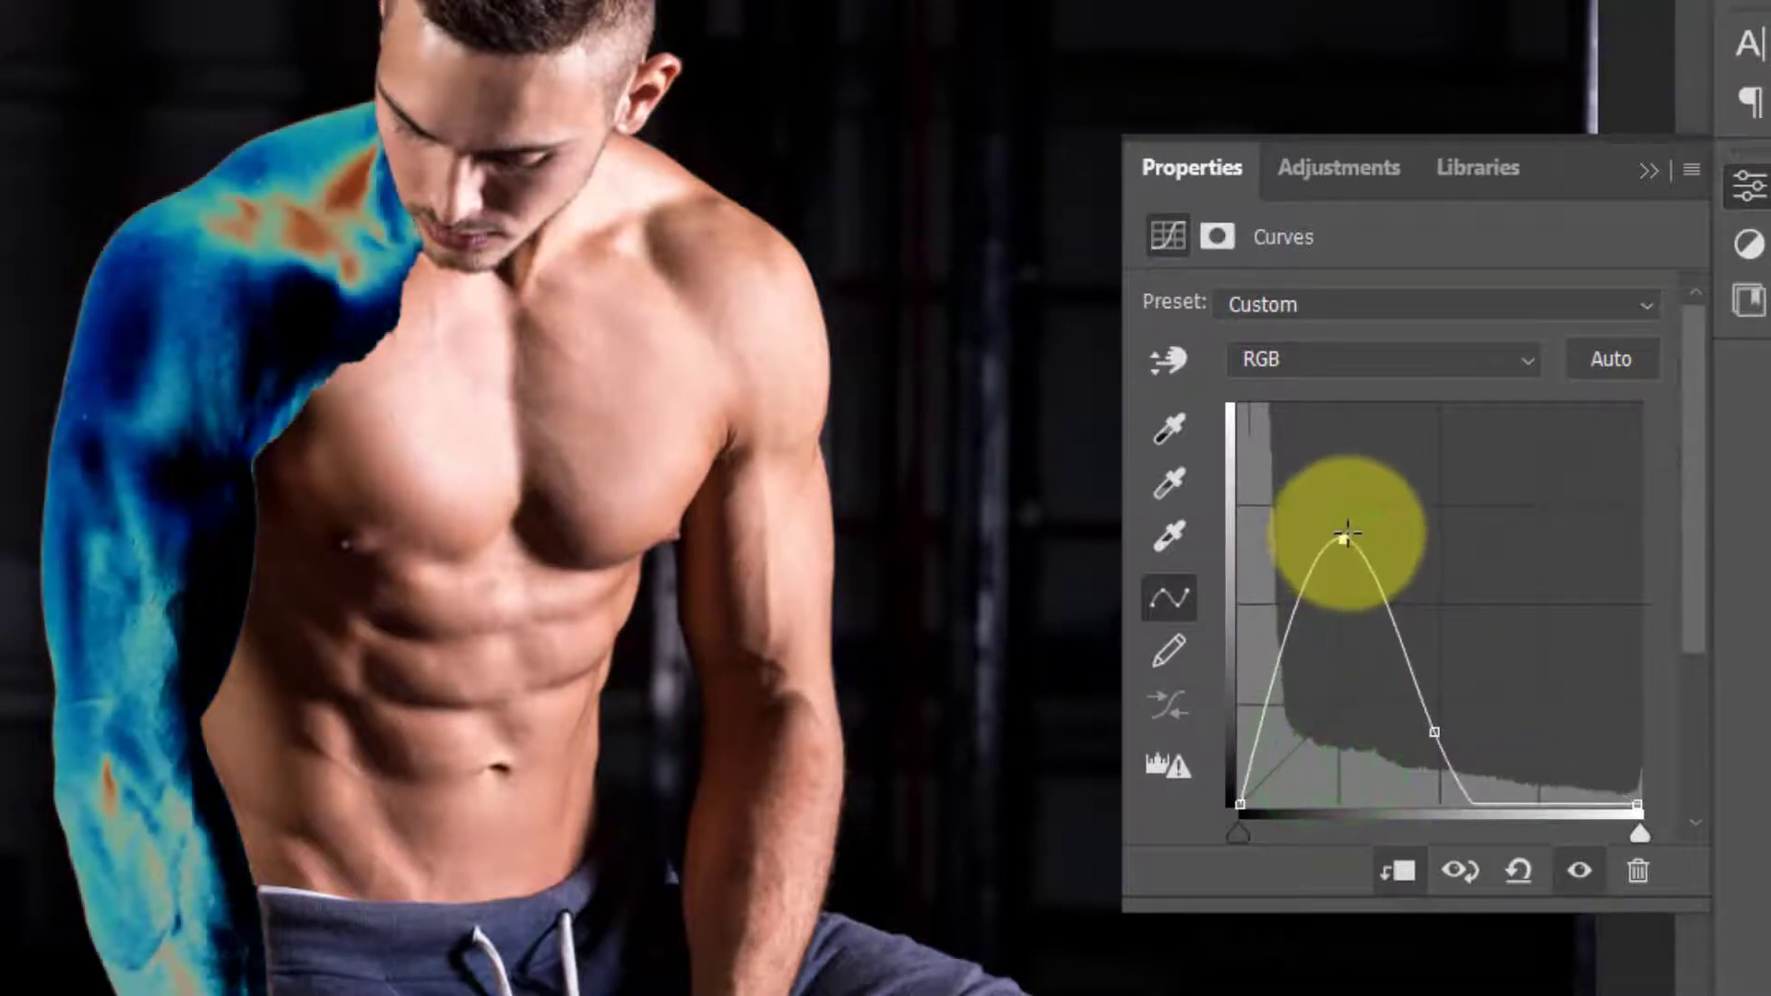
pyautogui.moveTo(1536, 803); pyautogui.dragTo(1563, 536)
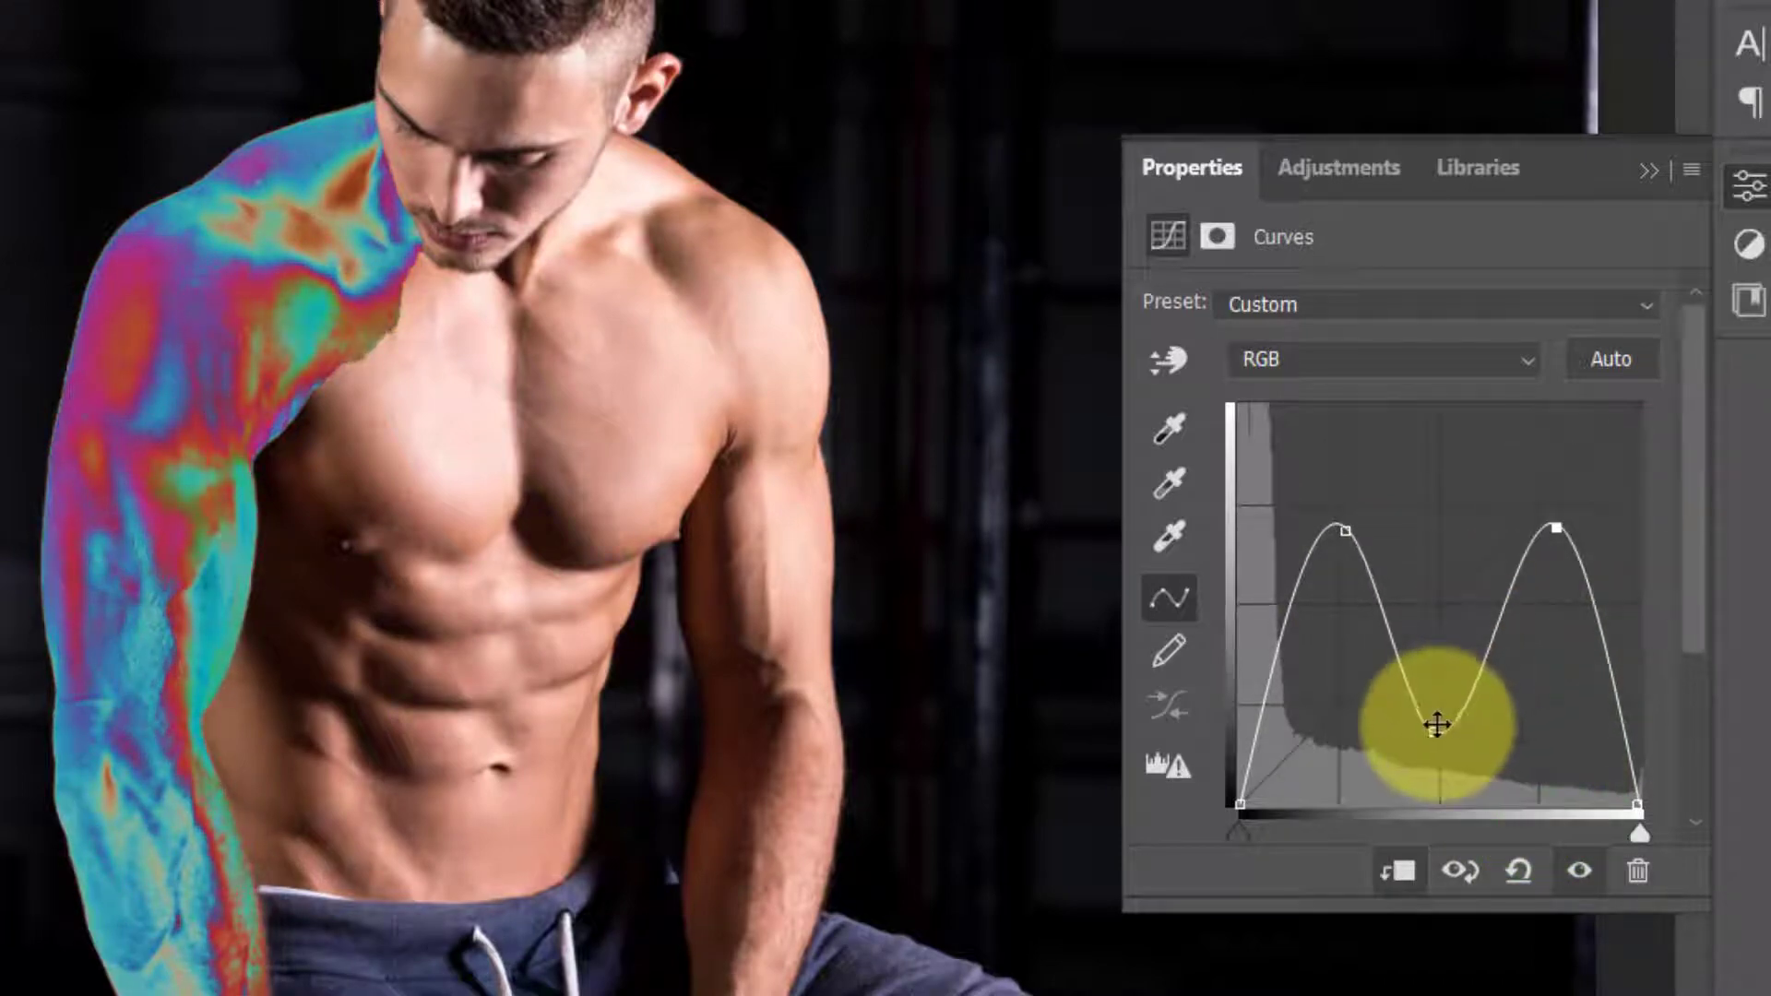
pyautogui.moveTo(1436, 725); pyautogui.dragTo(1447, 767)
pyautogui.click(1360, 541)
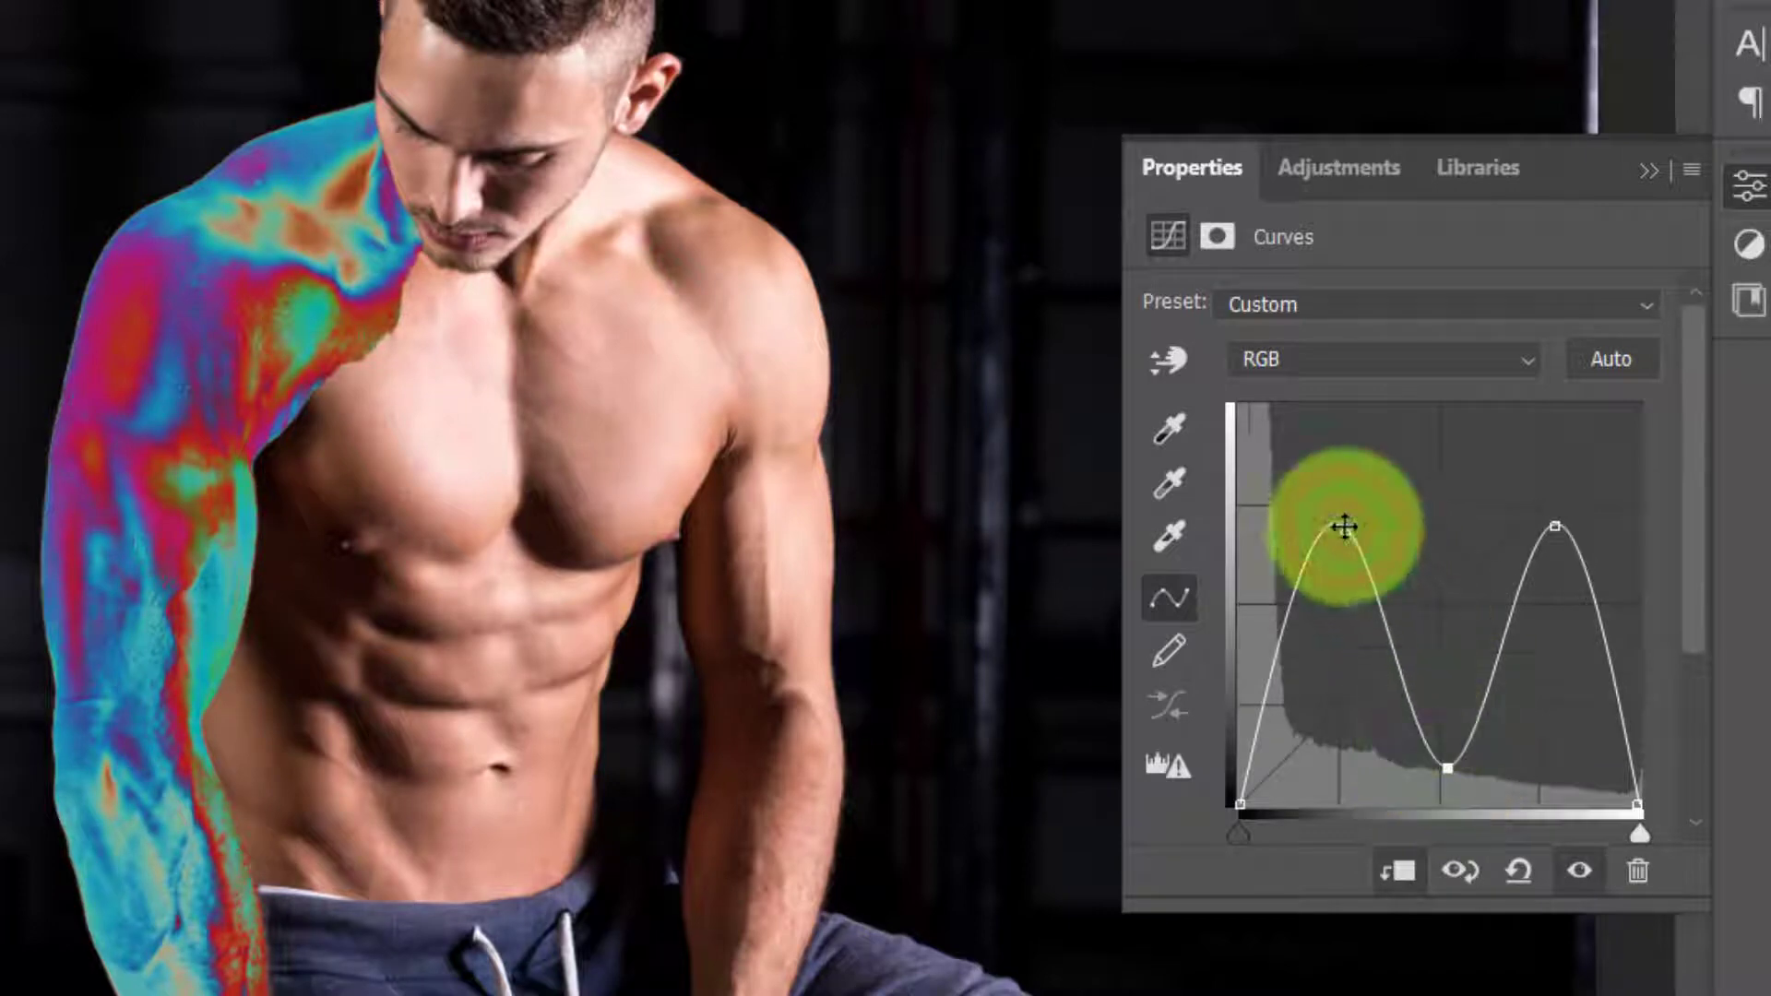
pyautogui.moveTo(1336, 506); pyautogui.dragTo(1339, 481)
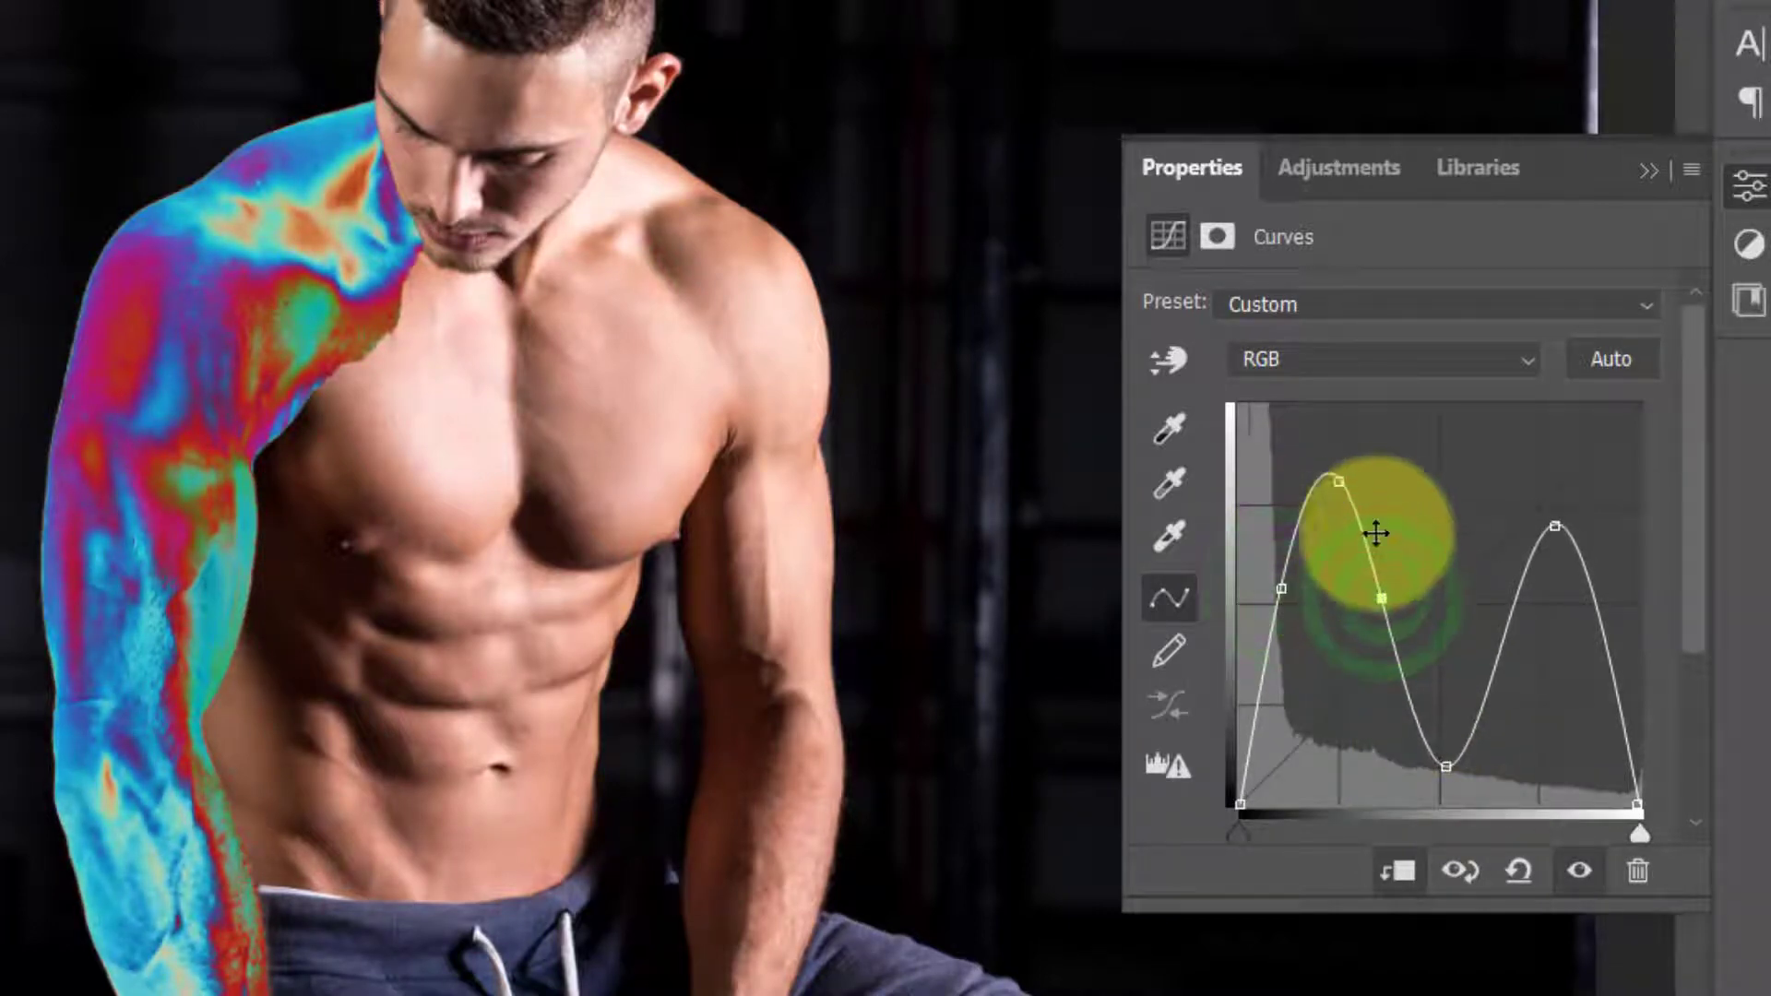
# - Split both curve peaks with anchor points and a deep valley in each, forming four peaks
pyautogui.moveTo(1328, 565); pyautogui.dragTo(1333, 740)
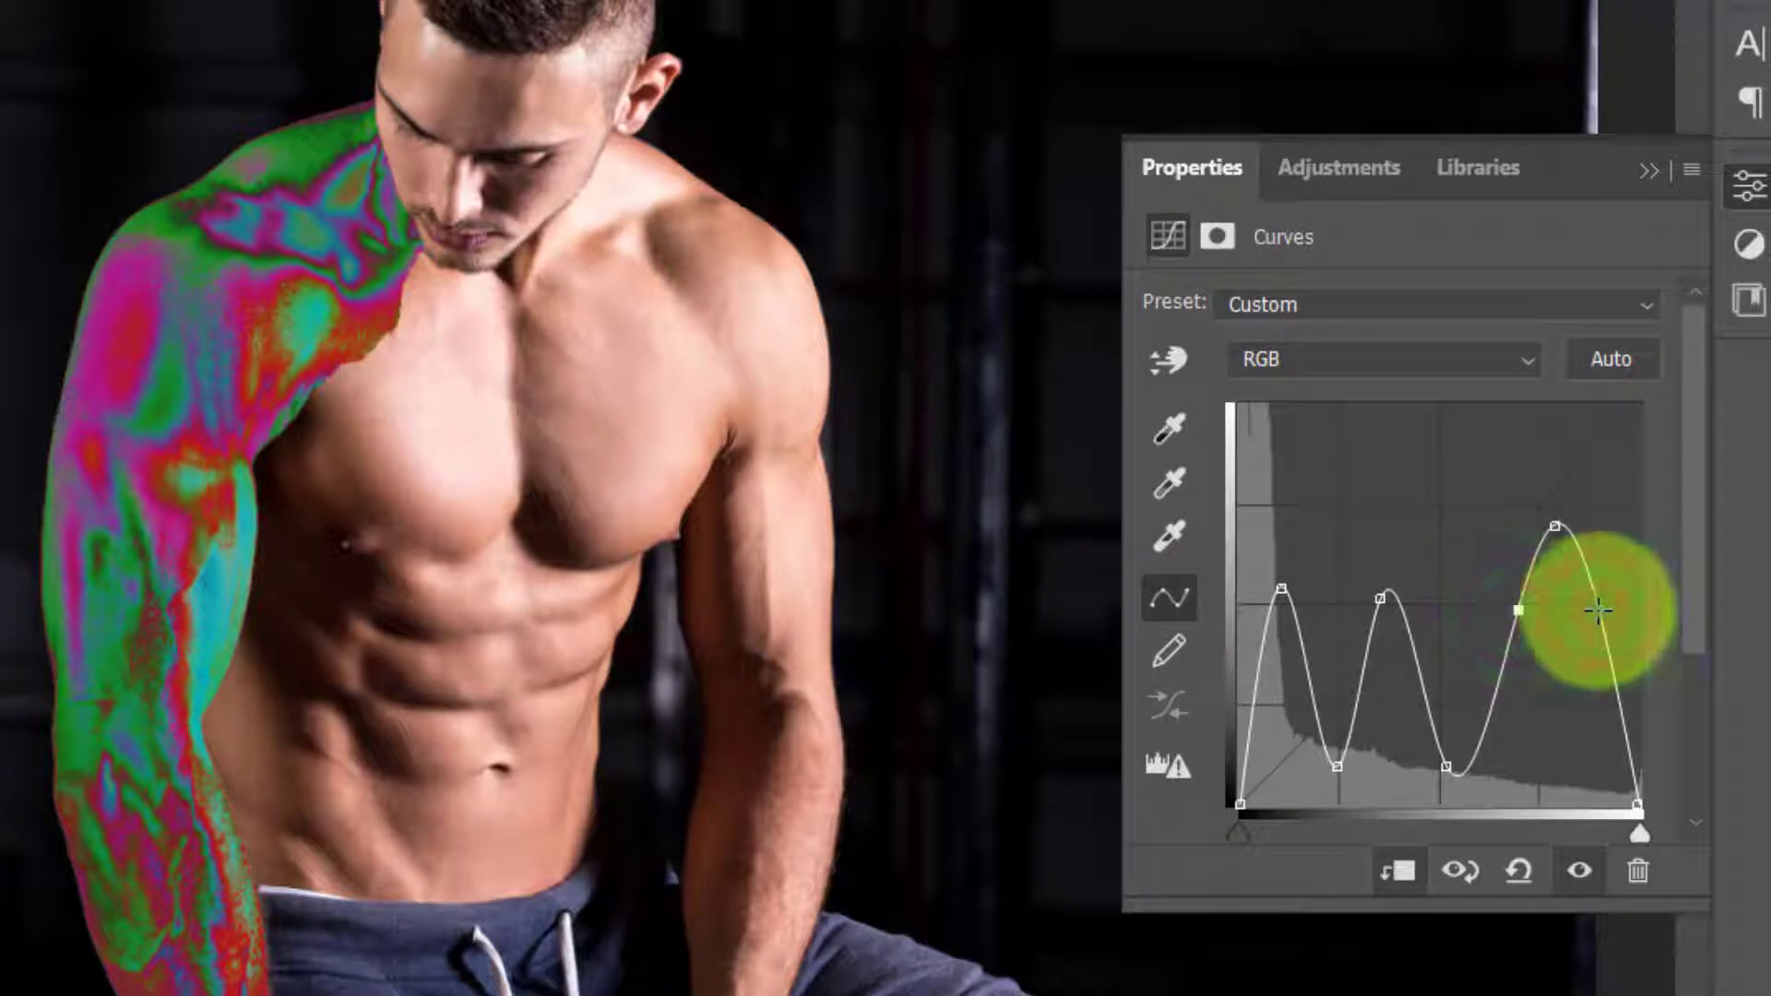
pyautogui.moveTo(1558, 527); pyautogui.dragTo(1556, 759)
pyautogui.click(1297, 624)
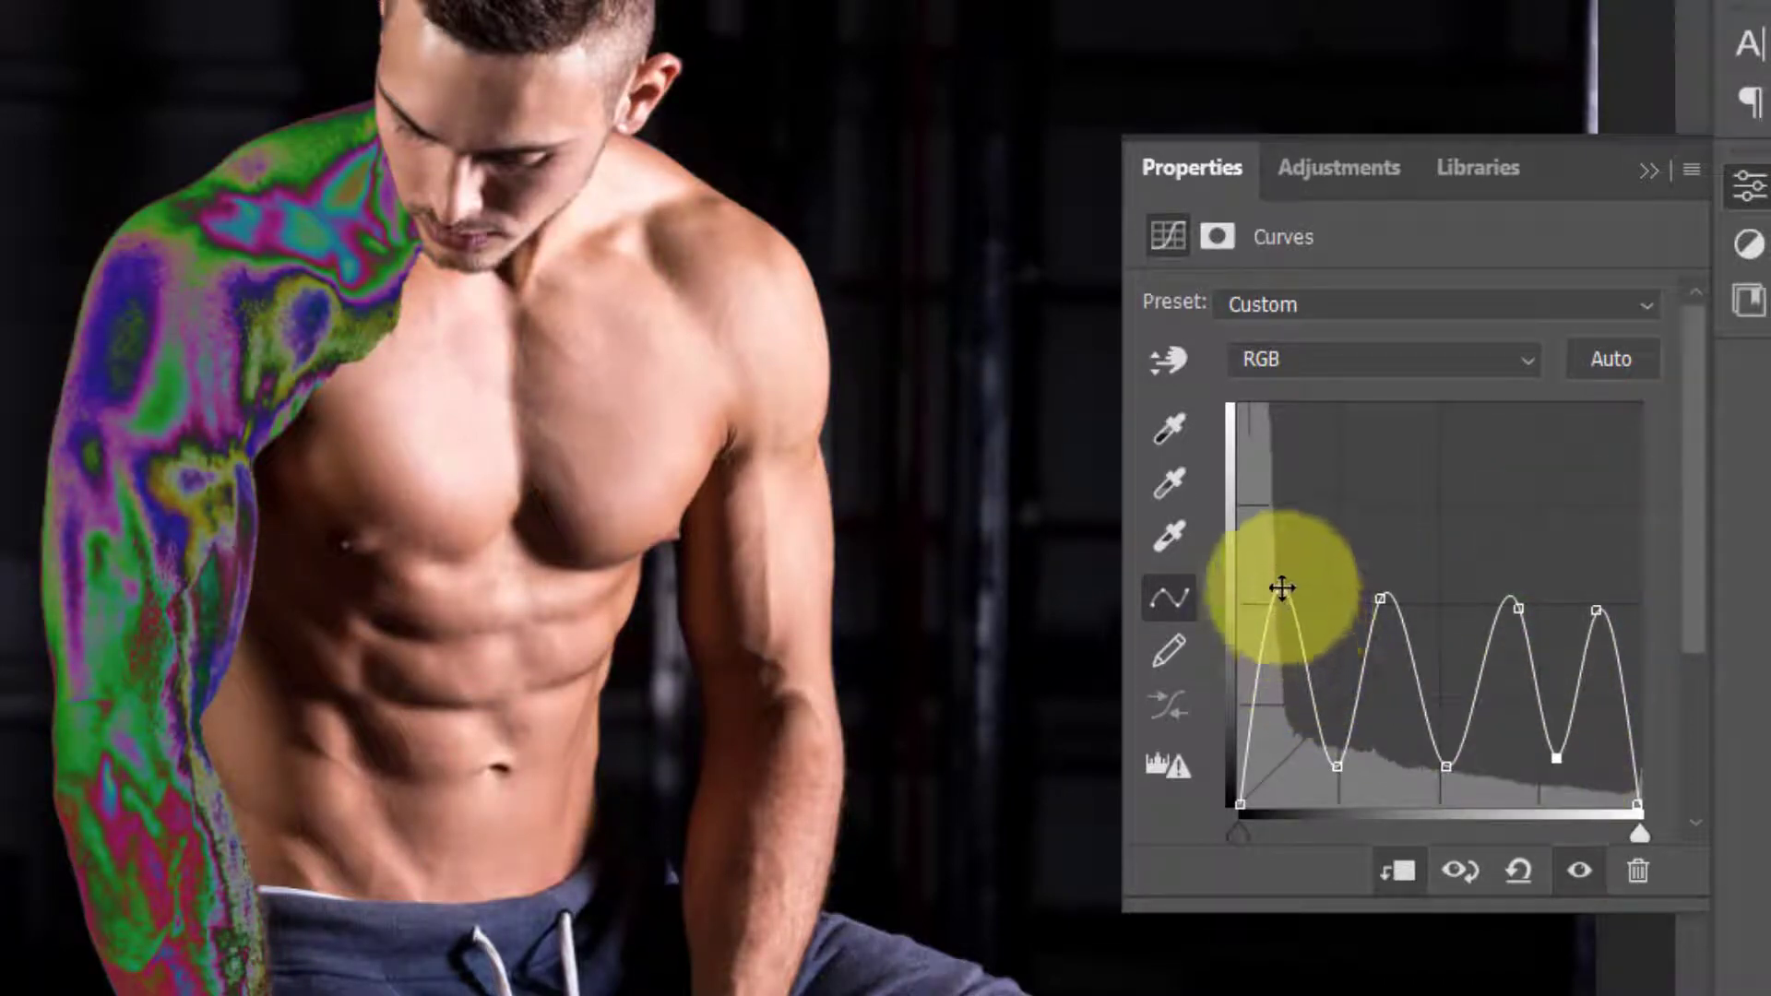
# - Raise the four curve peaks to uneven heights, the first the tallest and the last the lowest, and deepen the three valleys between them
pyautogui.moveTo(1282, 588); pyautogui.dragTo(1281, 476)
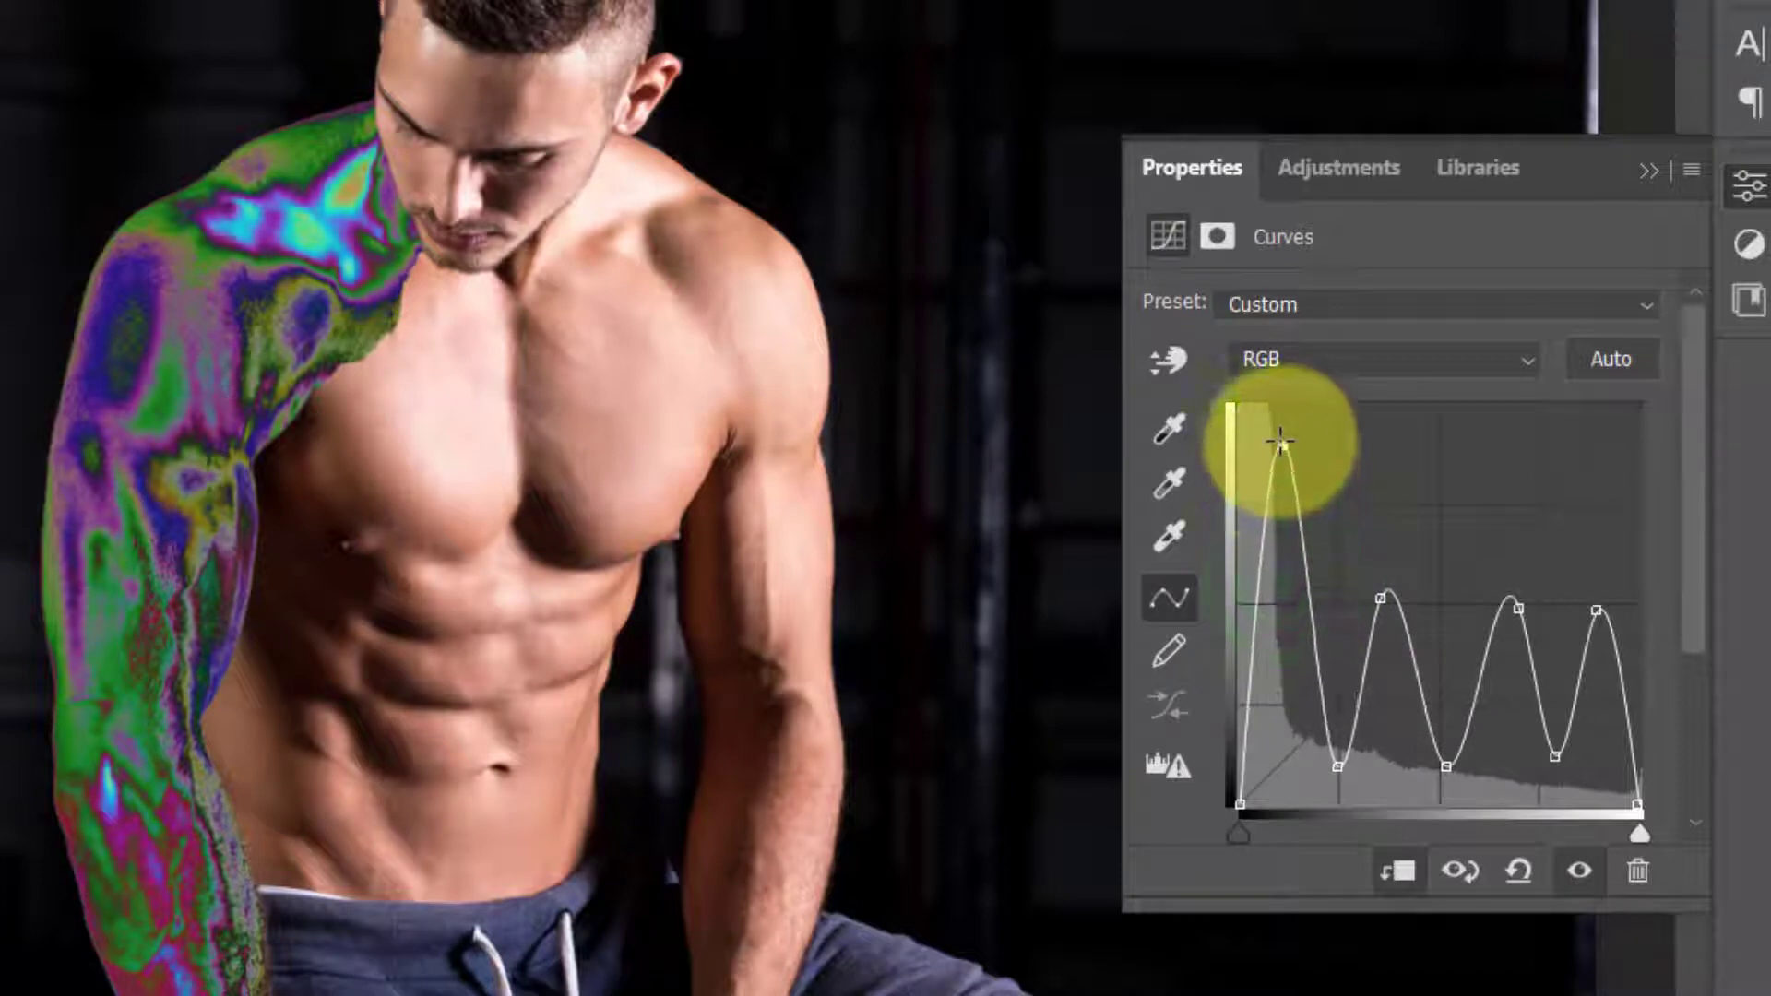
pyautogui.moveTo(1389, 581); pyautogui.dragTo(1393, 513)
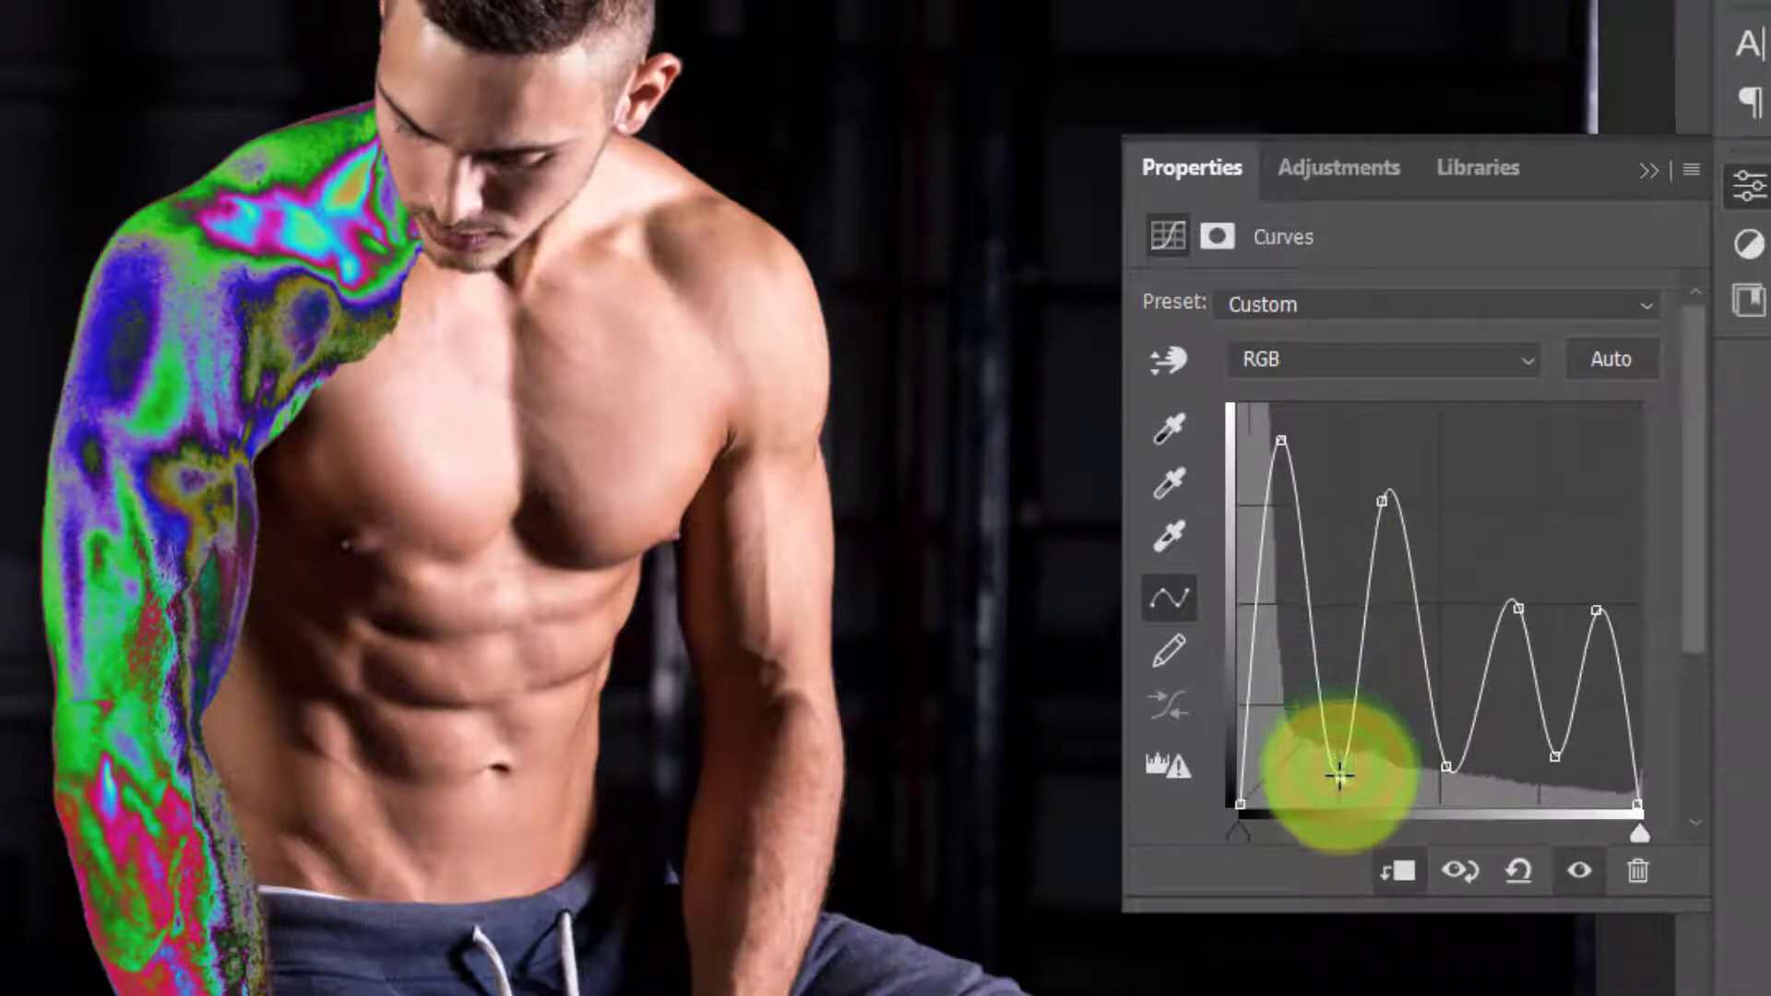
pyautogui.moveTo(1339, 774); pyautogui.dragTo(1339, 785)
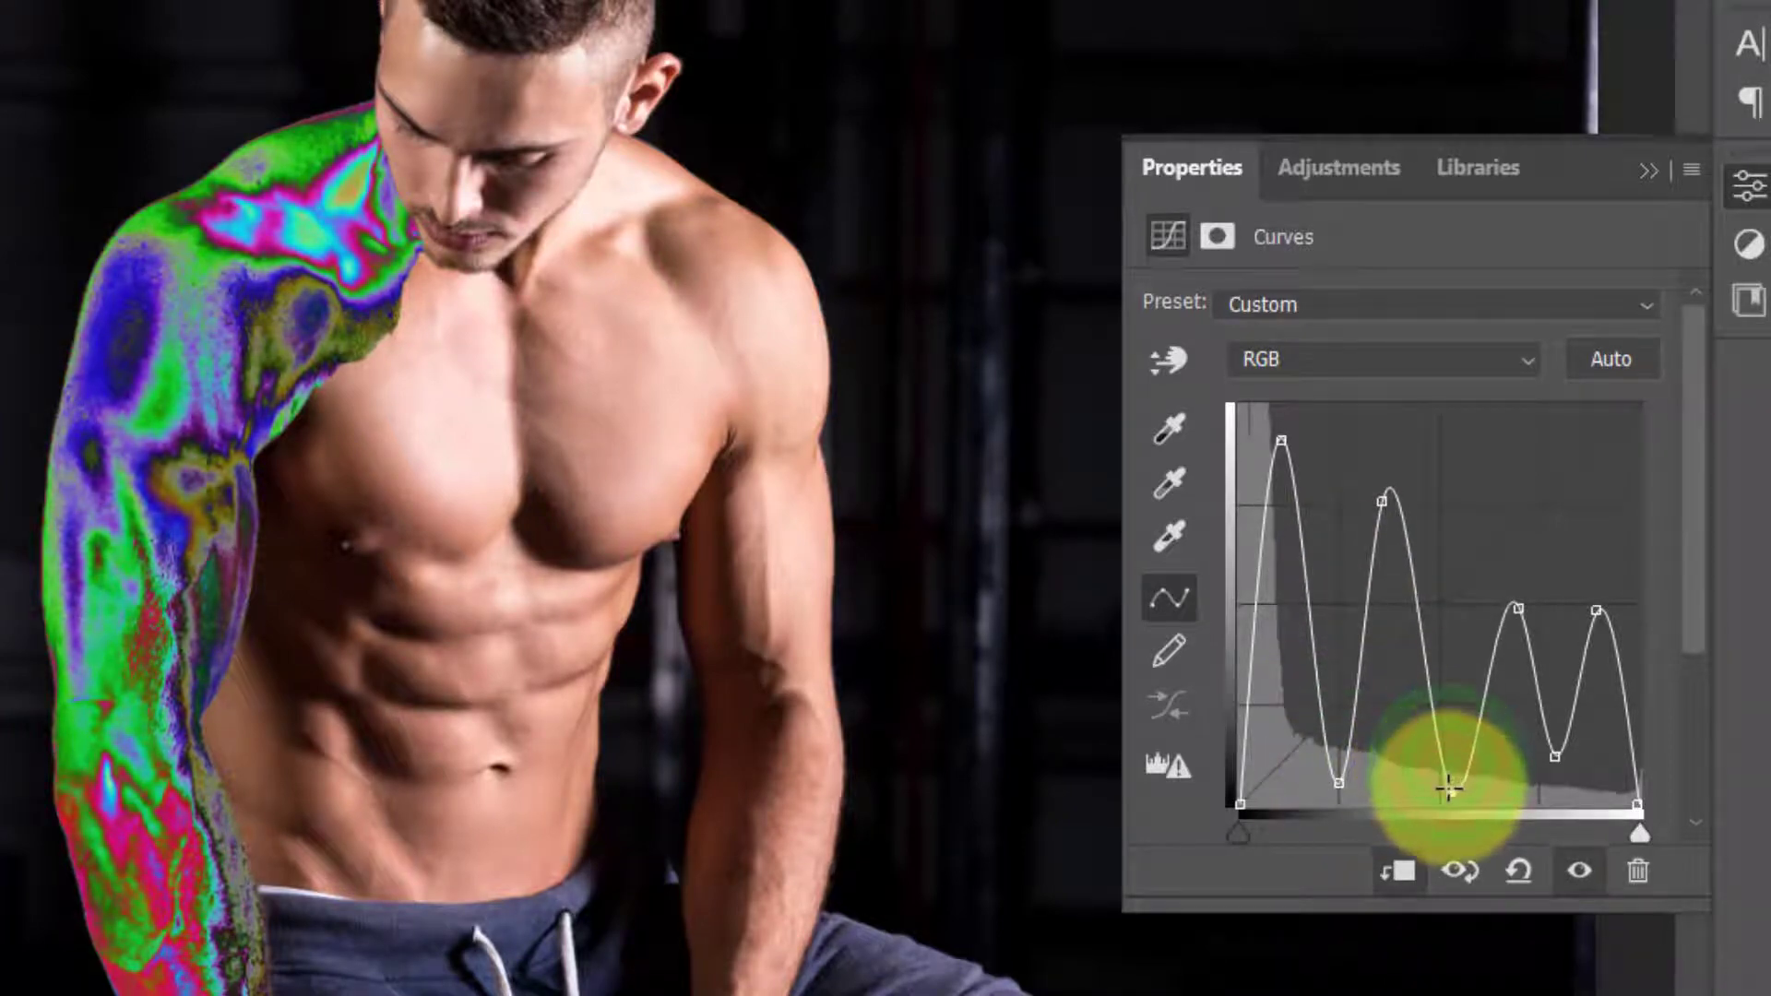
pyautogui.moveTo(1448, 787); pyautogui.dragTo(1448, 793)
pyautogui.moveTo(1520, 606); pyautogui.dragTo(1513, 486)
pyautogui.moveTo(1602, 608); pyautogui.dragTo(1604, 464)
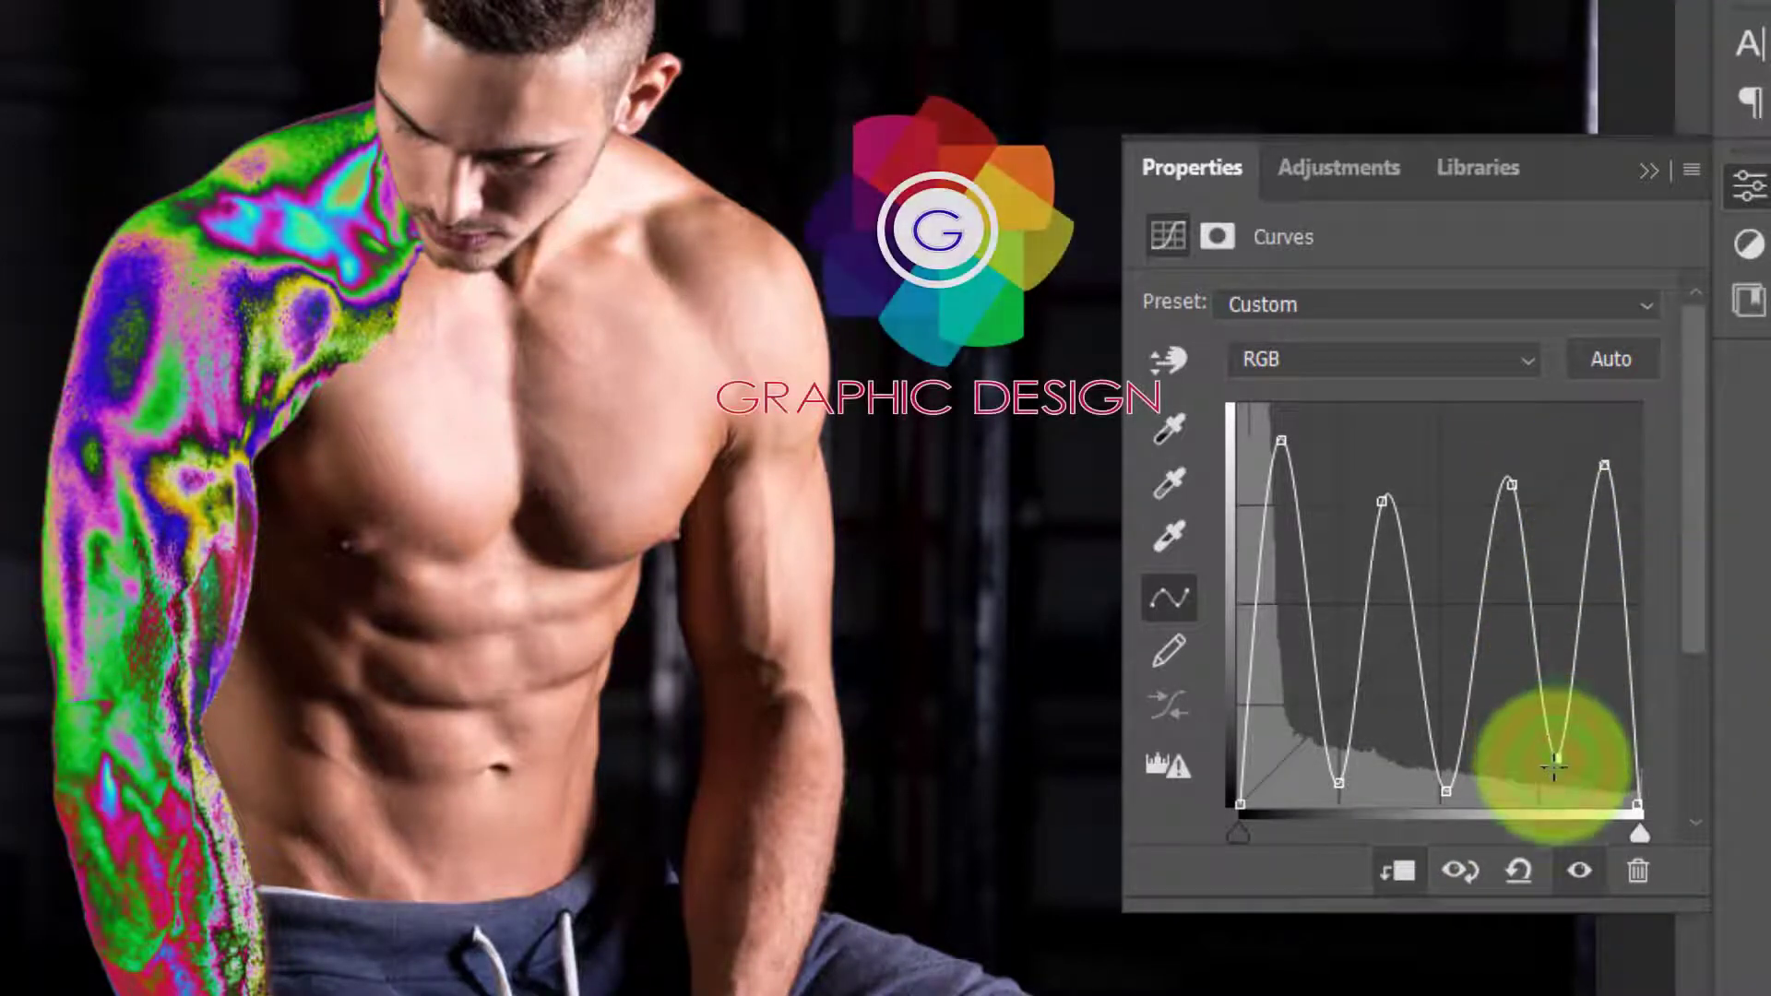
pyautogui.moveTo(1555, 757); pyautogui.dragTo(1555, 782)
pyautogui.moveTo(1605, 466); pyautogui.dragTo(1599, 546)
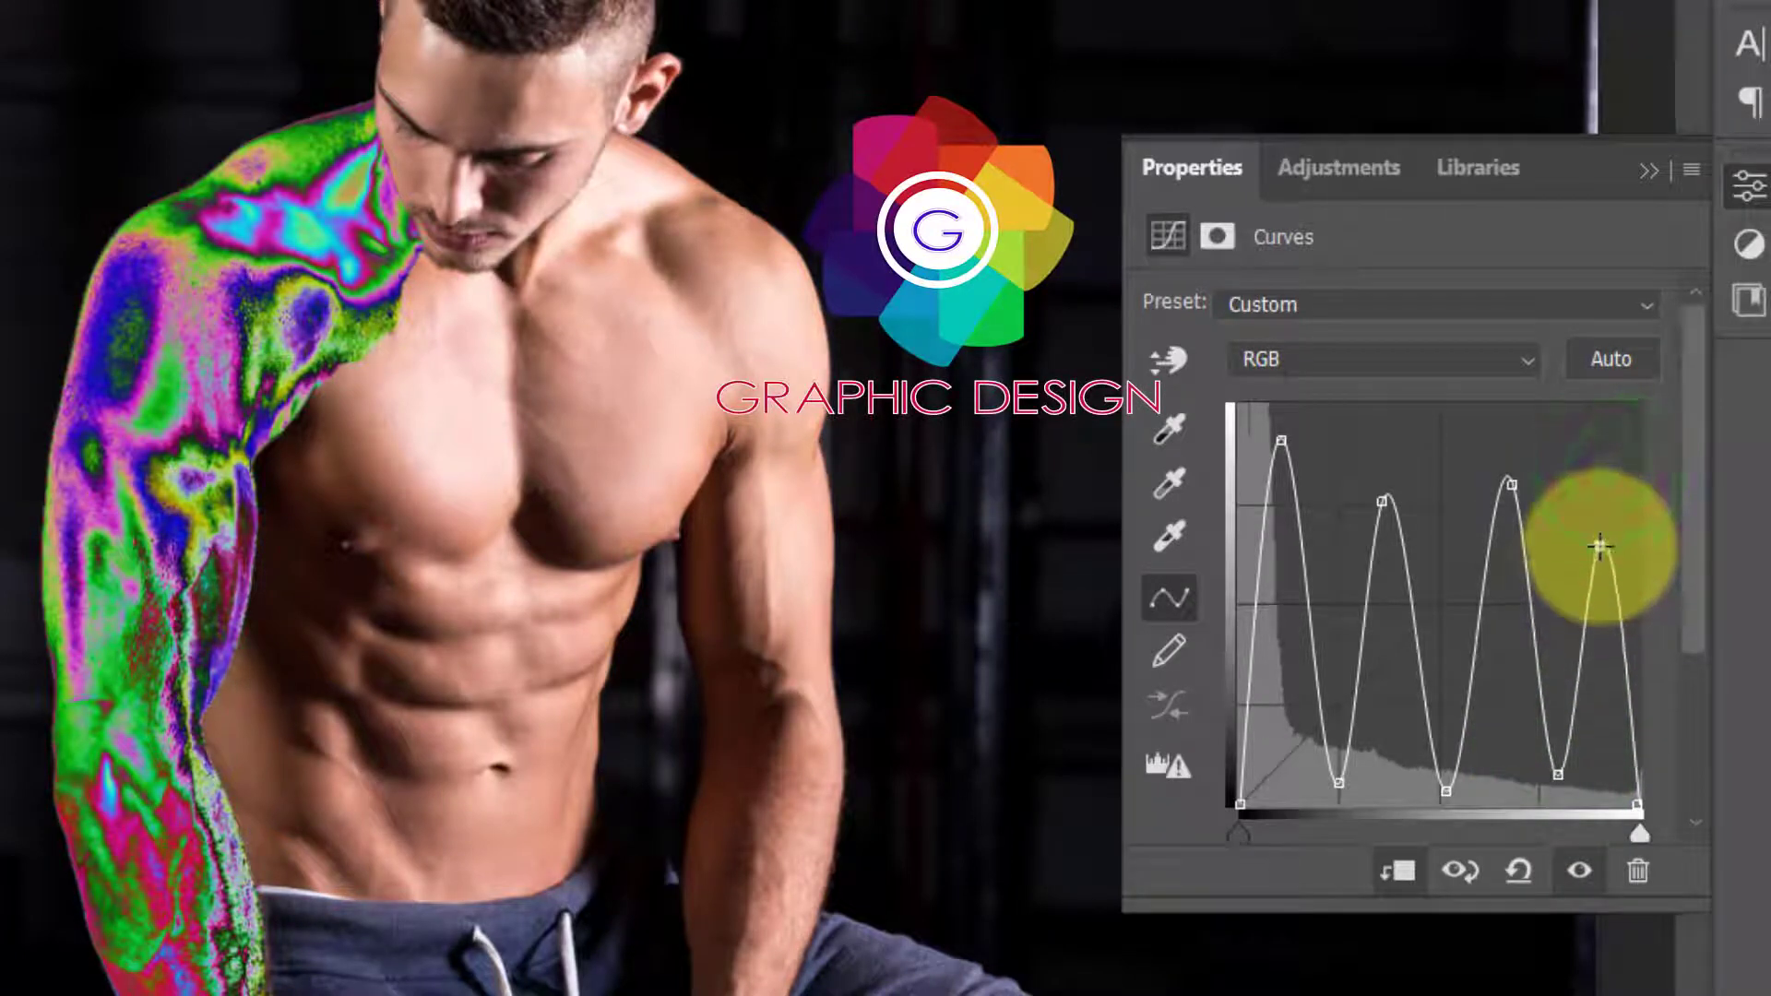
pyautogui.click(1647, 170)
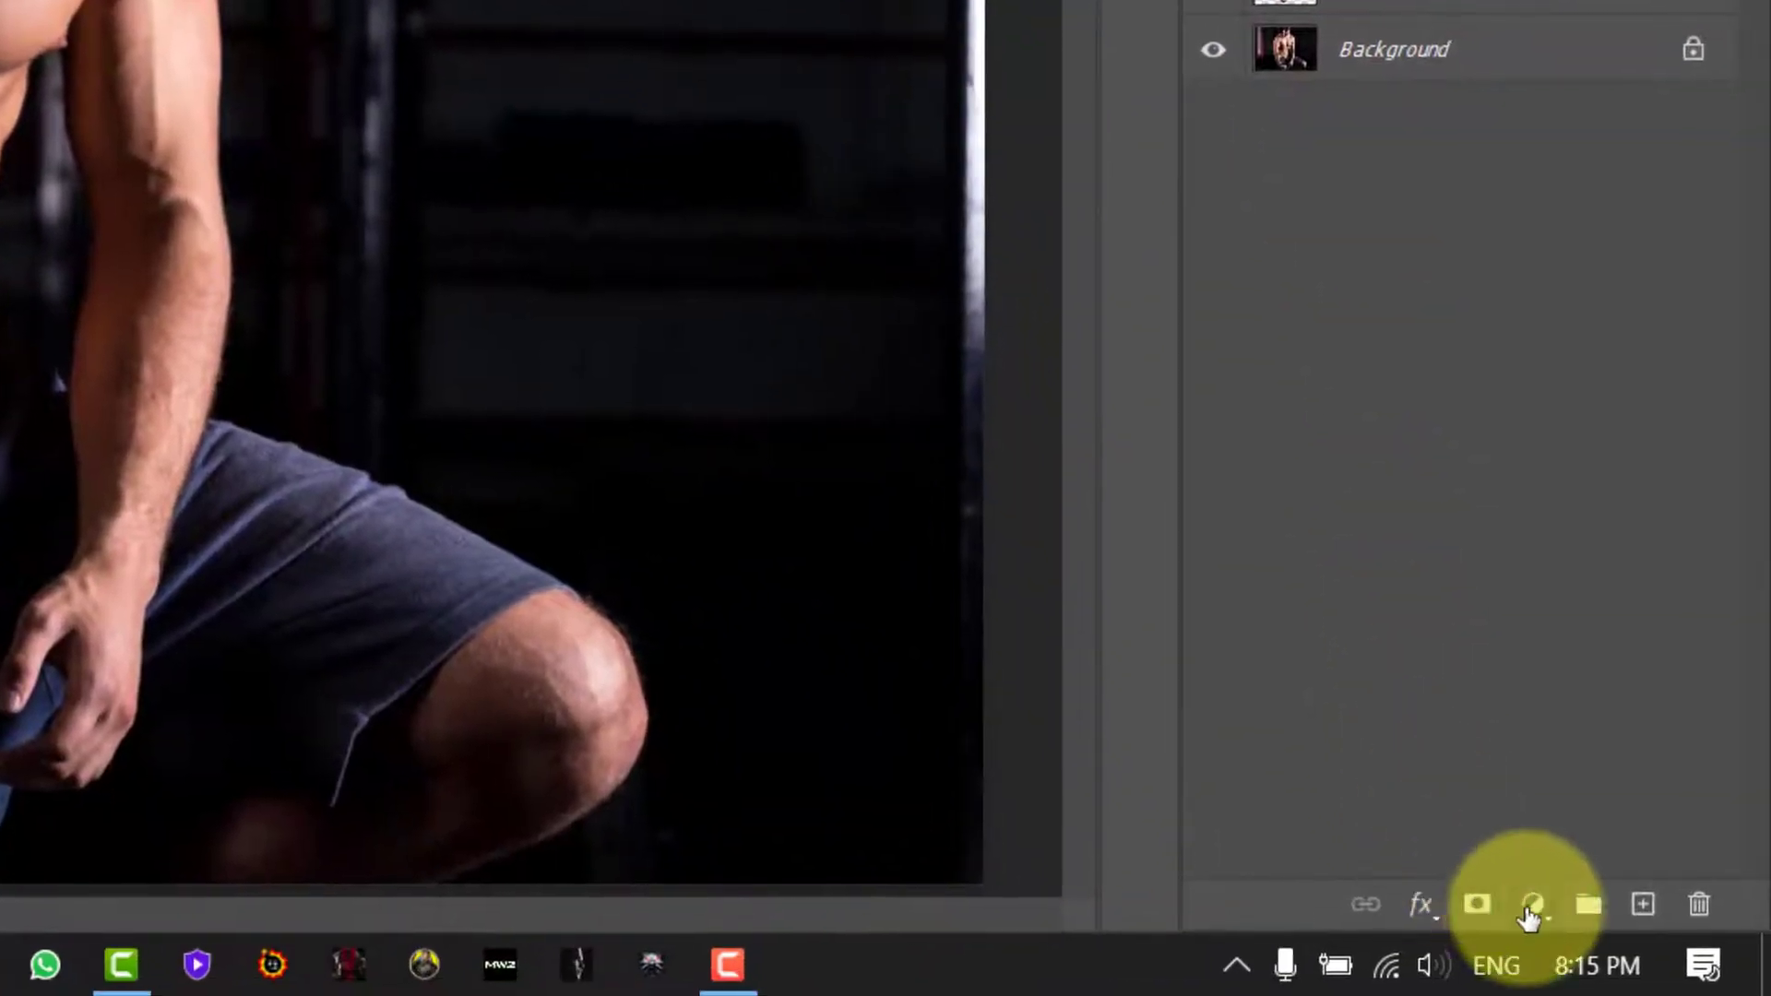
# - Add a Gradient Map adjustment above the curves and clip it to the arm layer
pyautogui.click(1620, 973)
pyautogui.click(1583, 850)
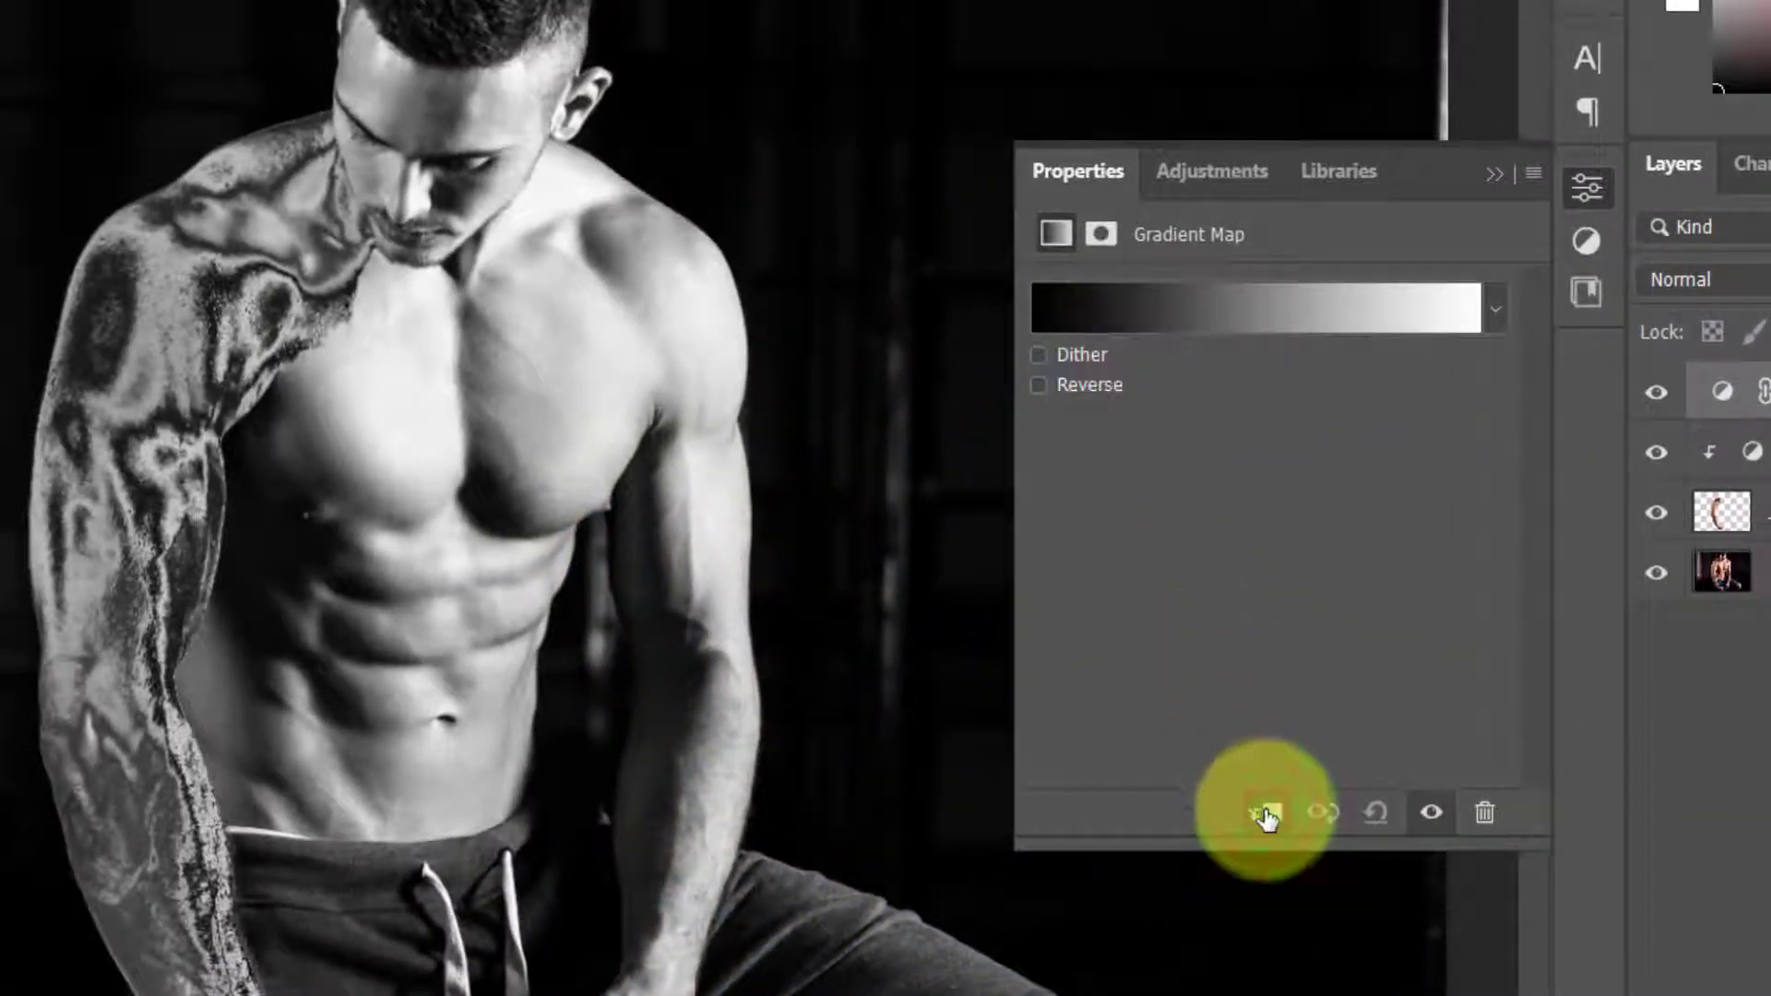
pyautogui.click(1267, 817)
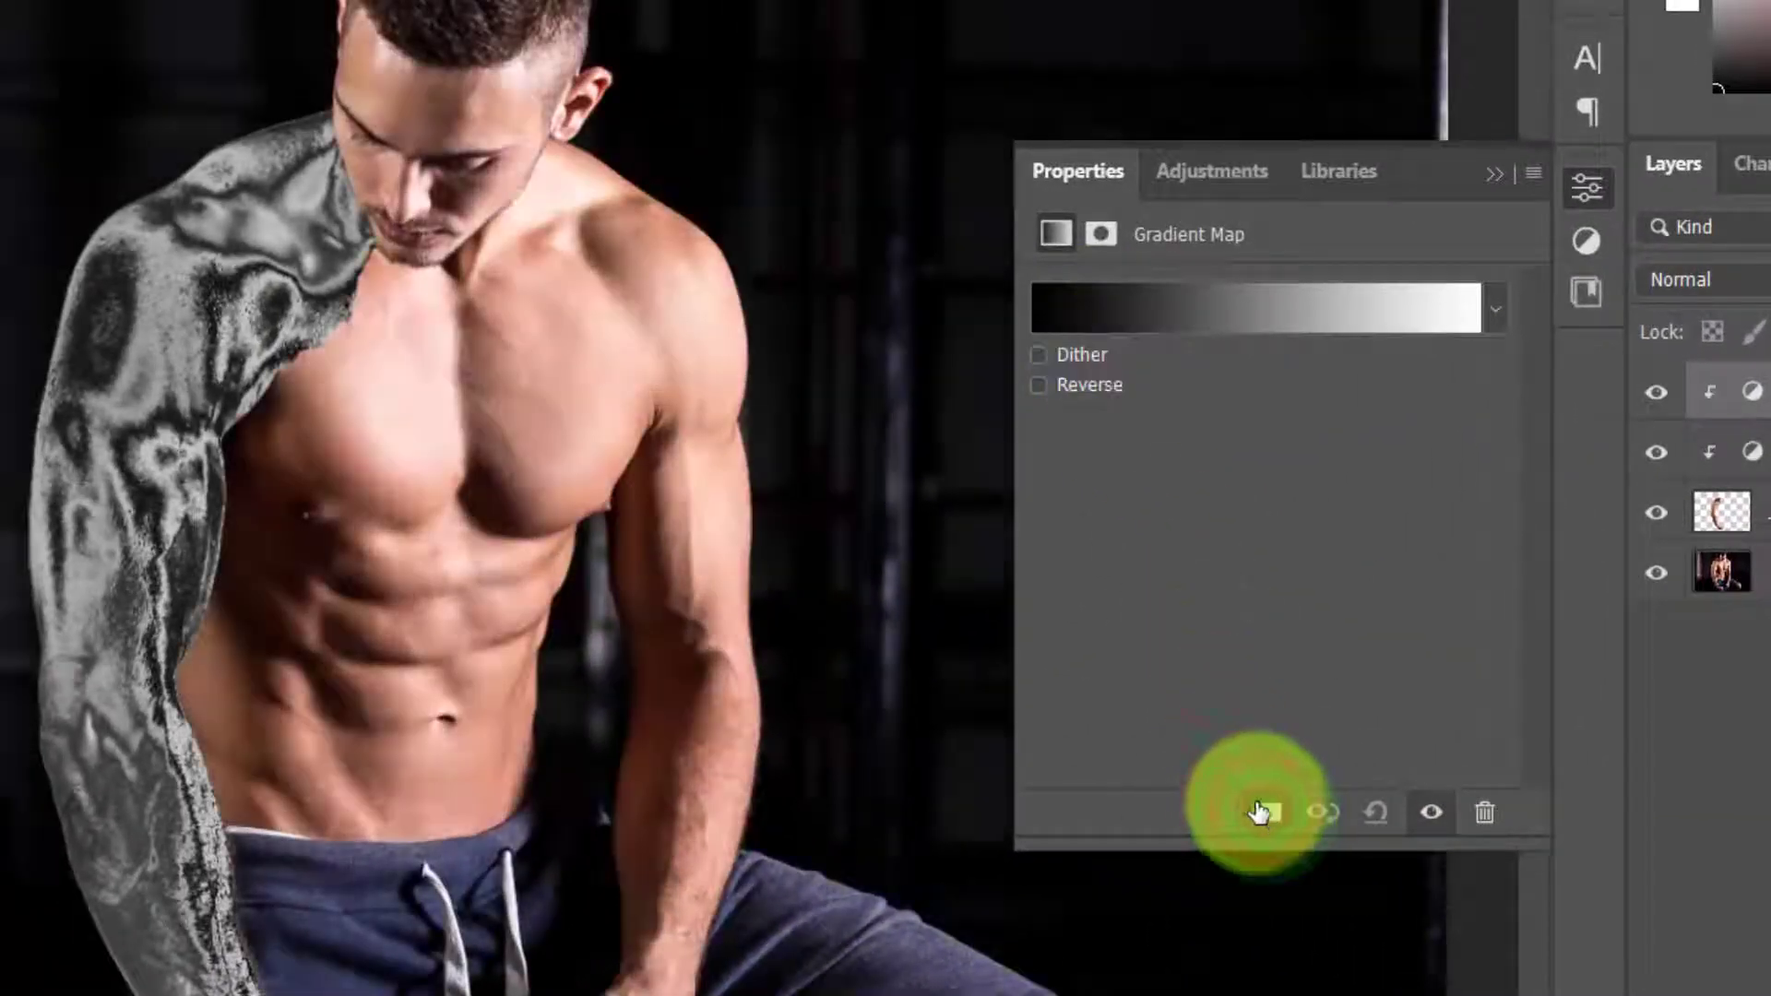
# - Set the gradient map's black end stop to a dark grey, 262525
pyautogui.click(1238, 295)
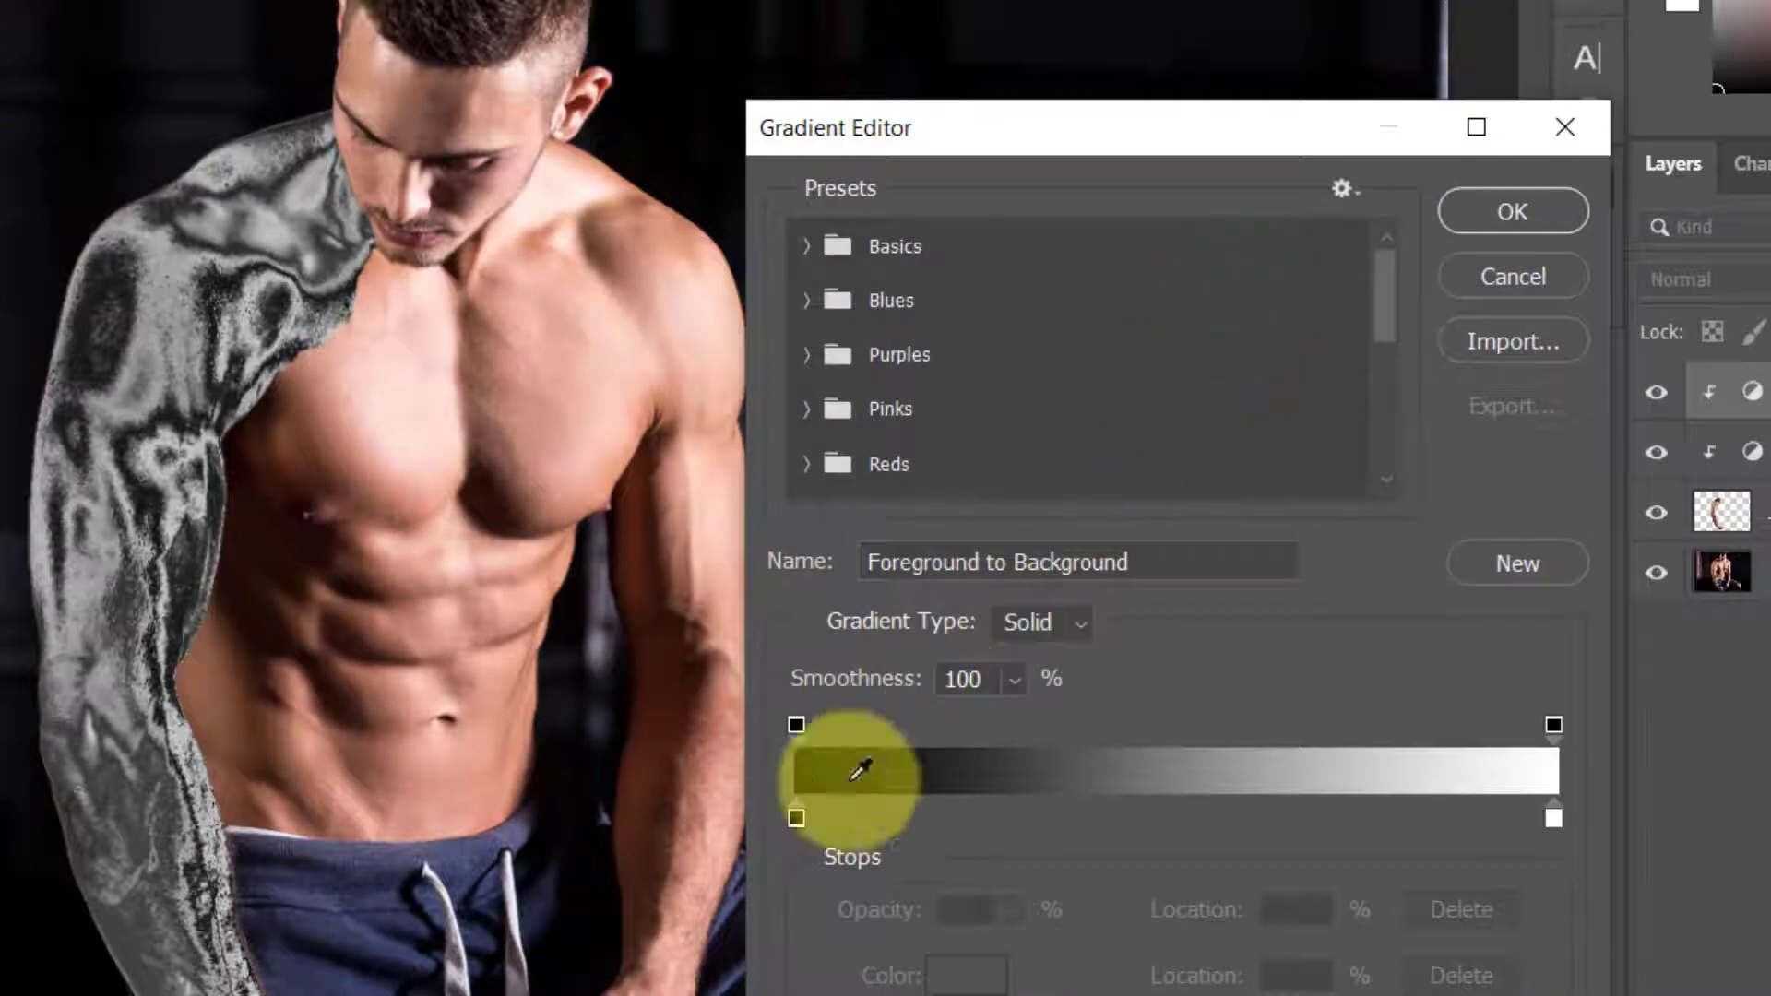
pyautogui.click(795, 817)
pyautogui.click(953, 977)
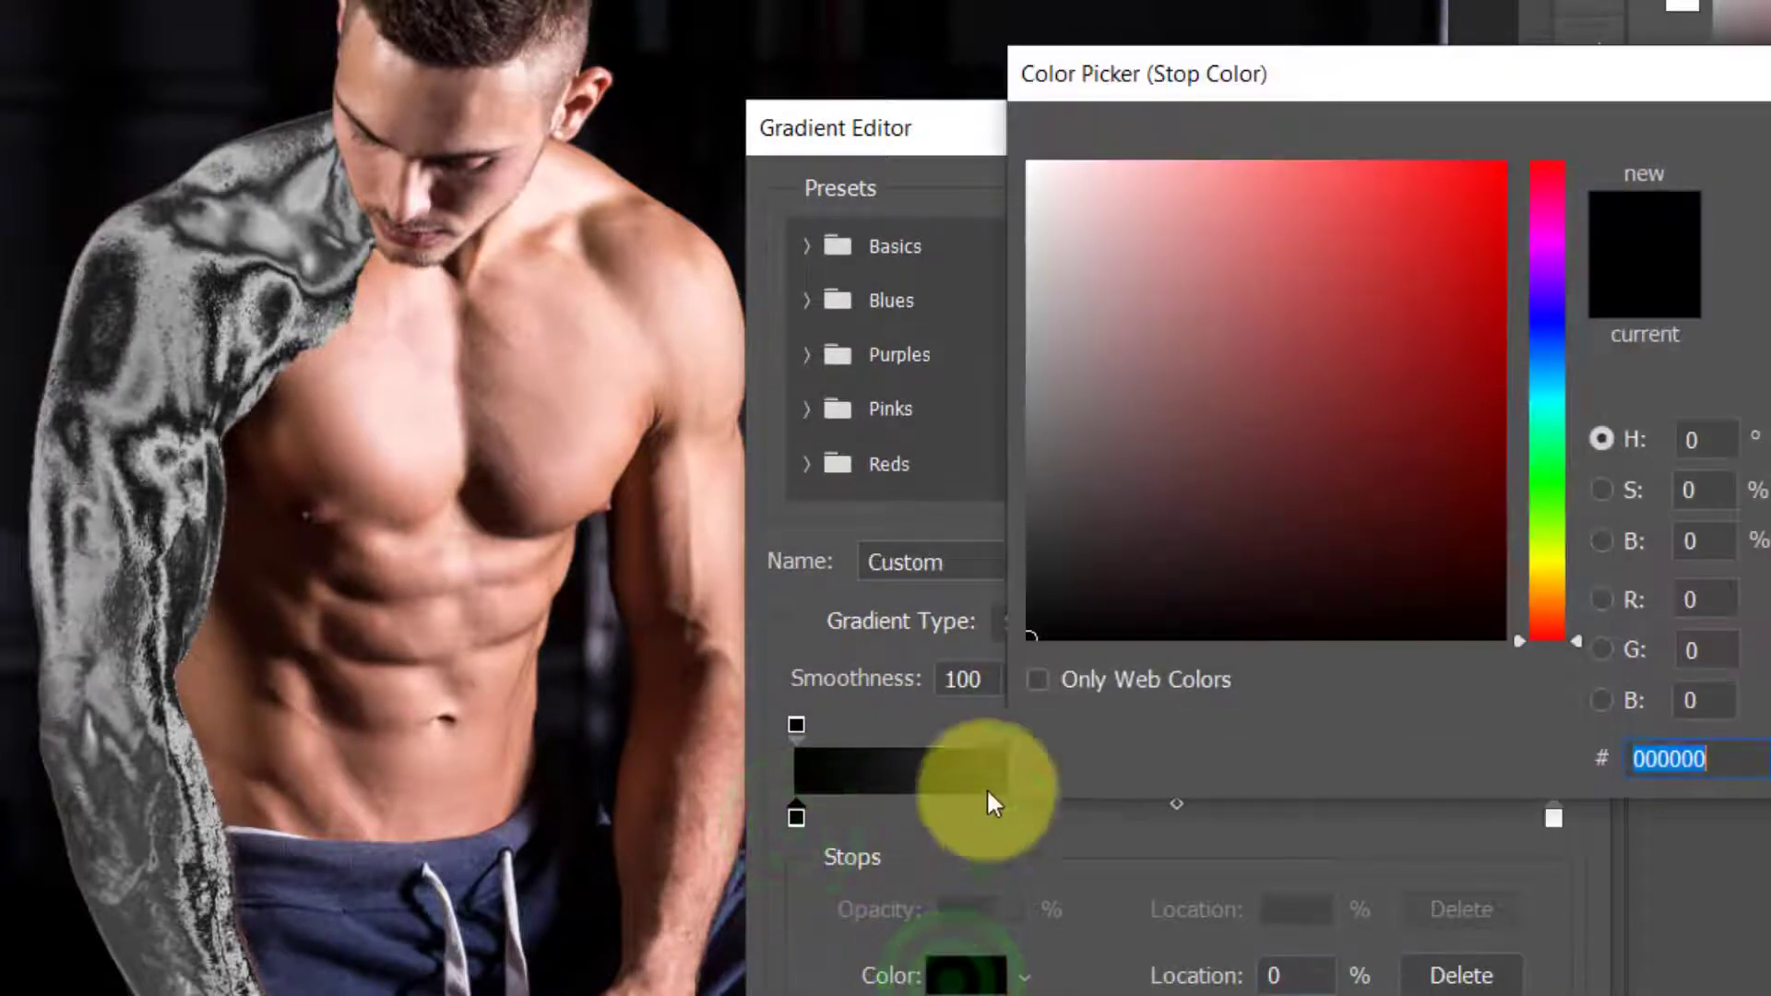
pyautogui.click(1045, 577)
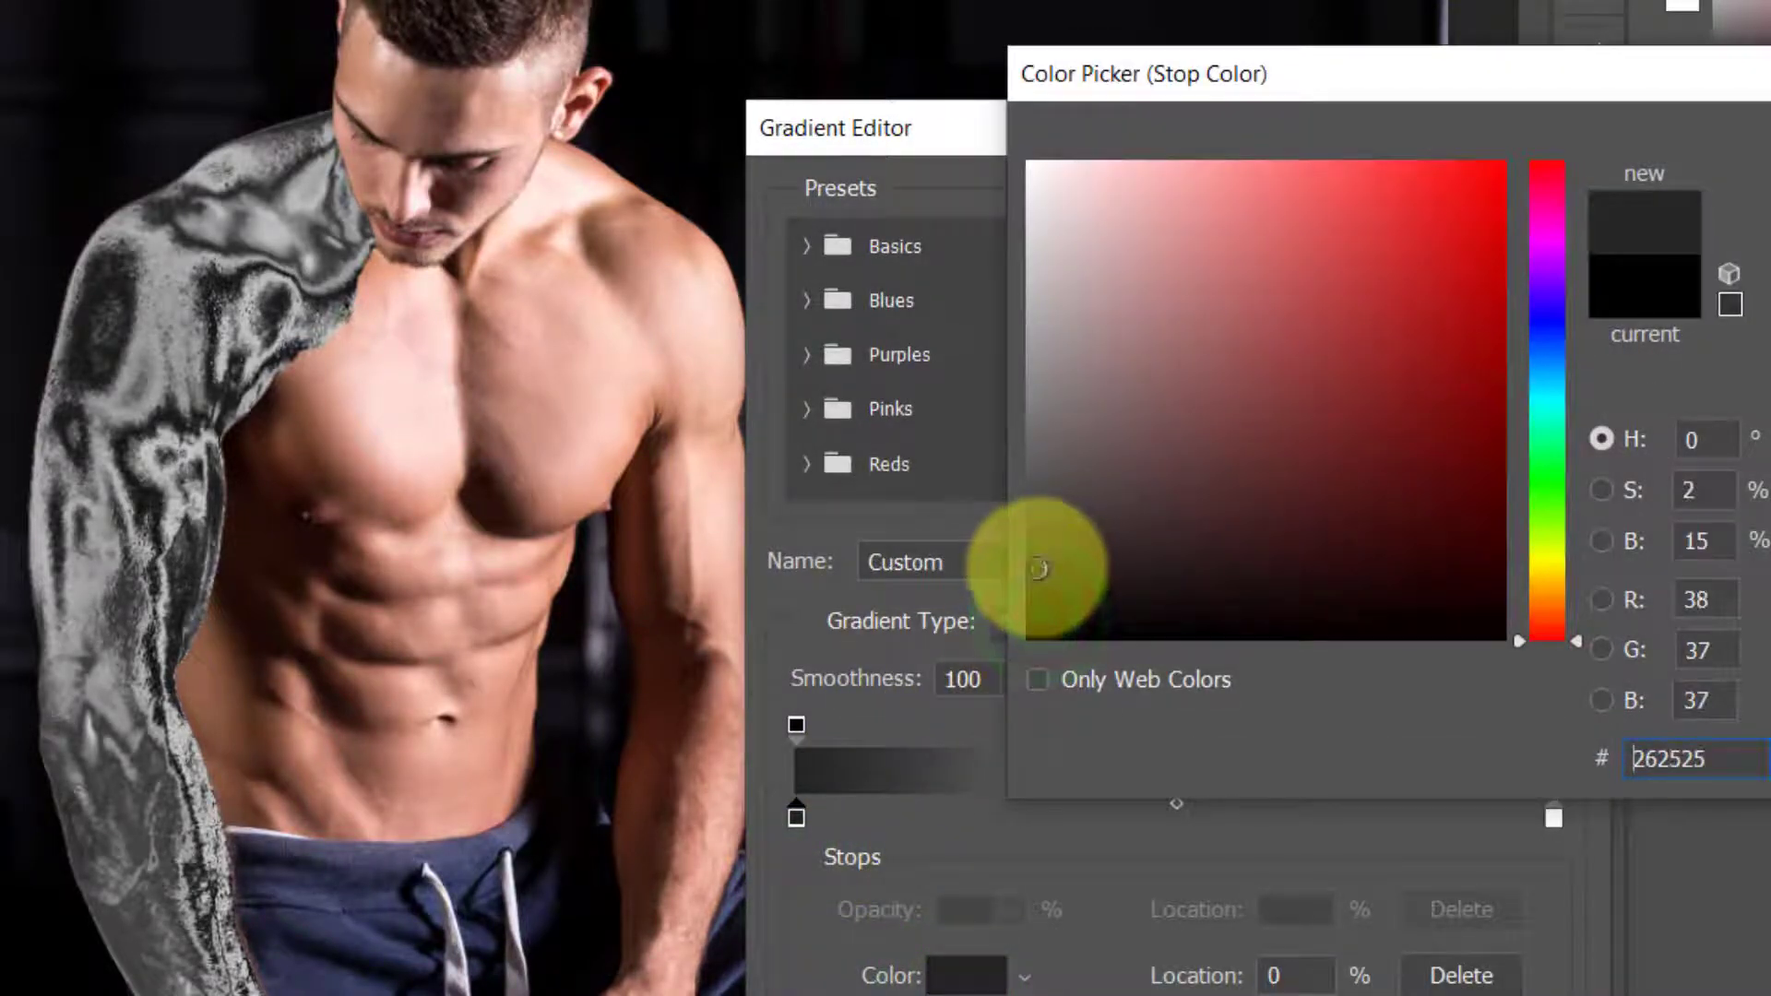
pyautogui.click(1770, 180)
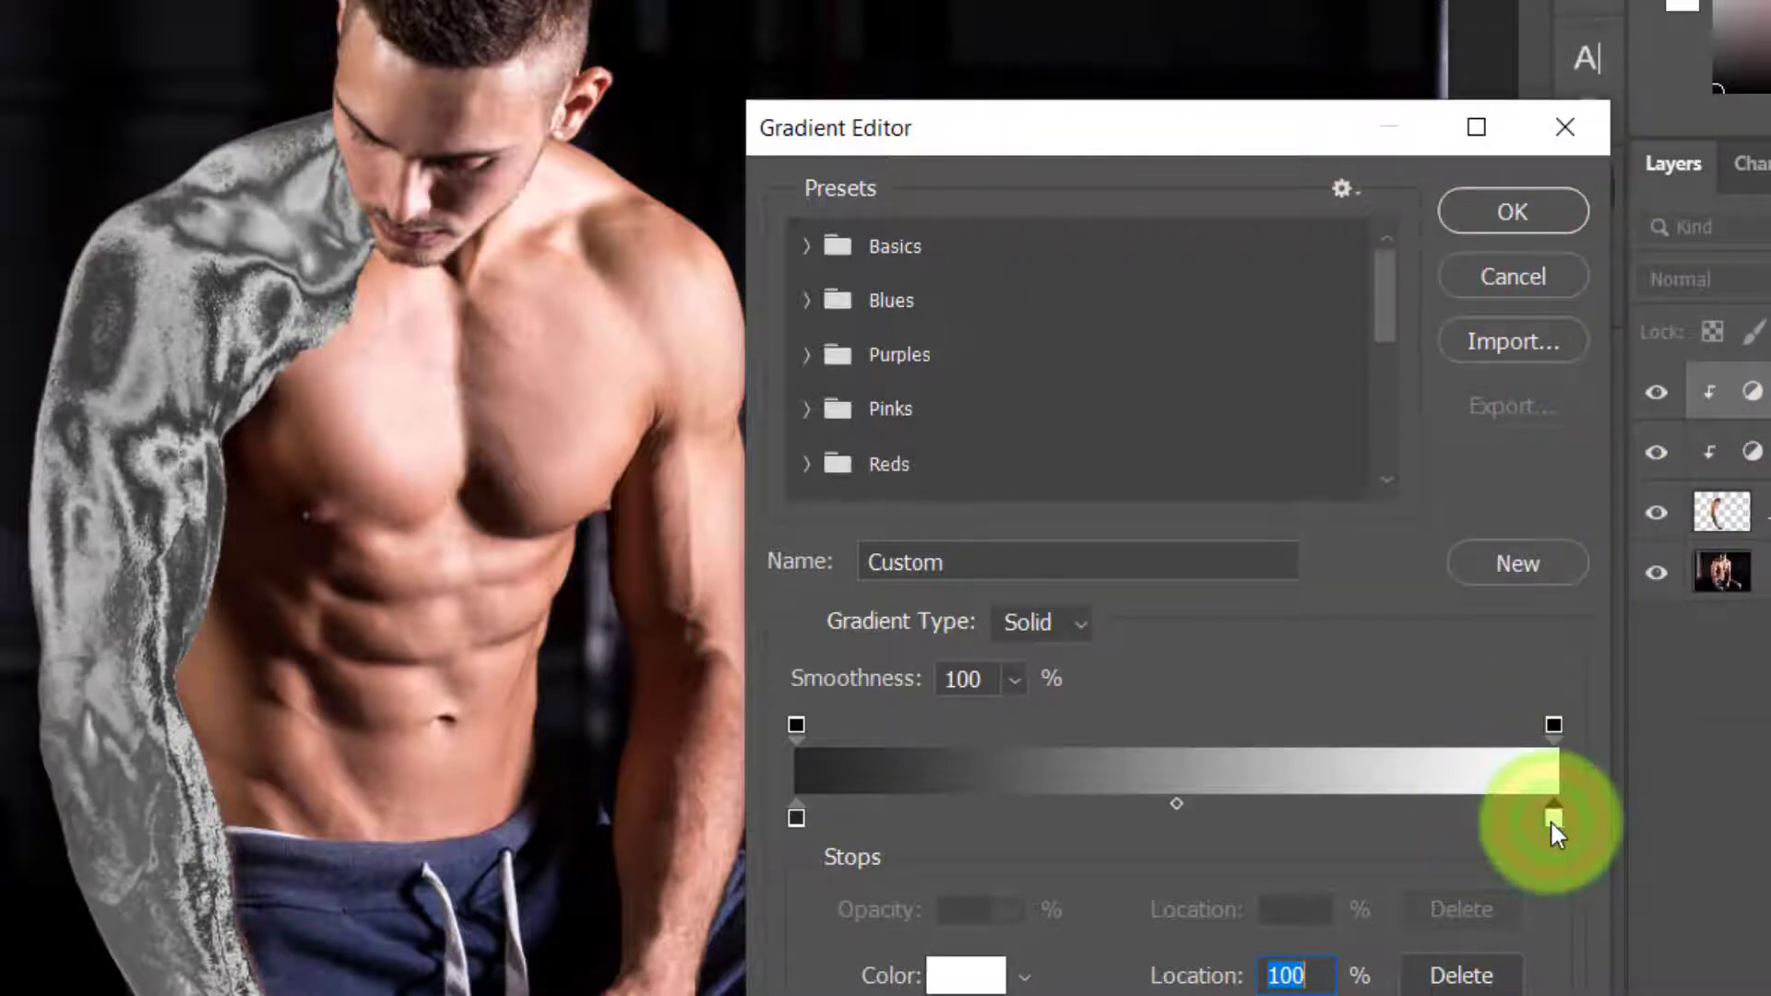
# - Set the gradient's white end stop to a pale yellow with hue 47 and about 26% saturation
pyautogui.click(965, 975)
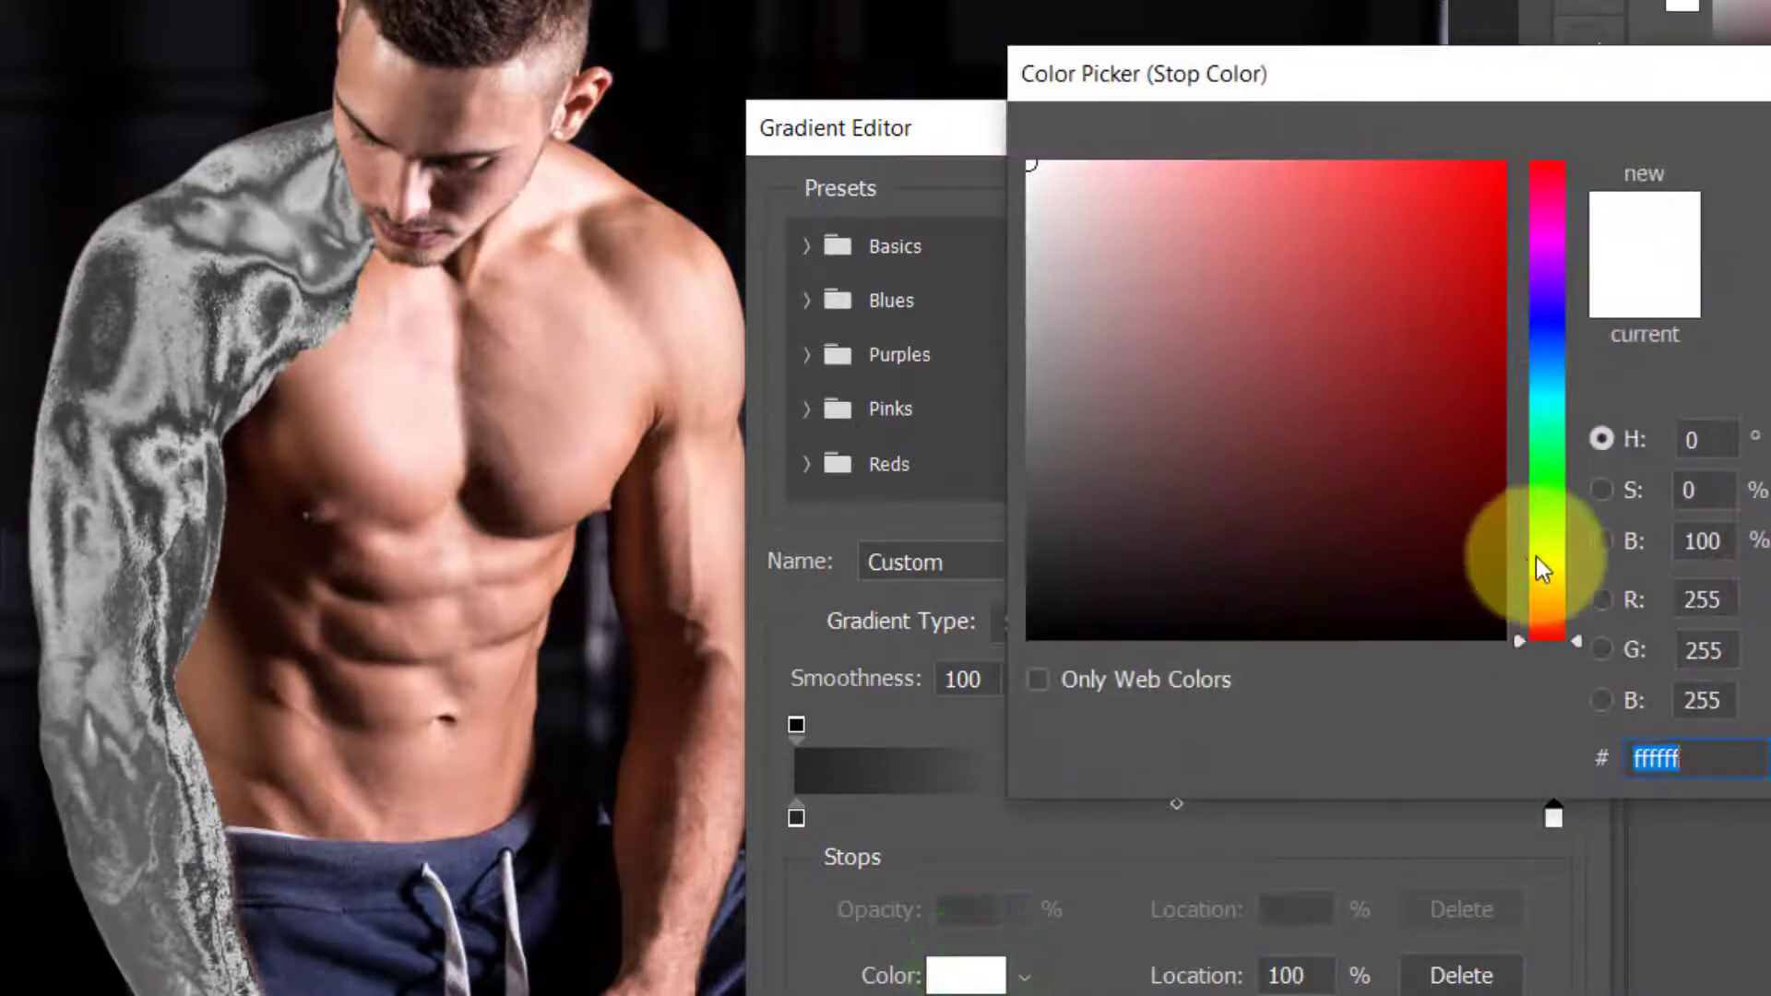
pyautogui.click(1549, 577)
pyautogui.moveTo(1241, 293); pyautogui.dragTo(1160, 184)
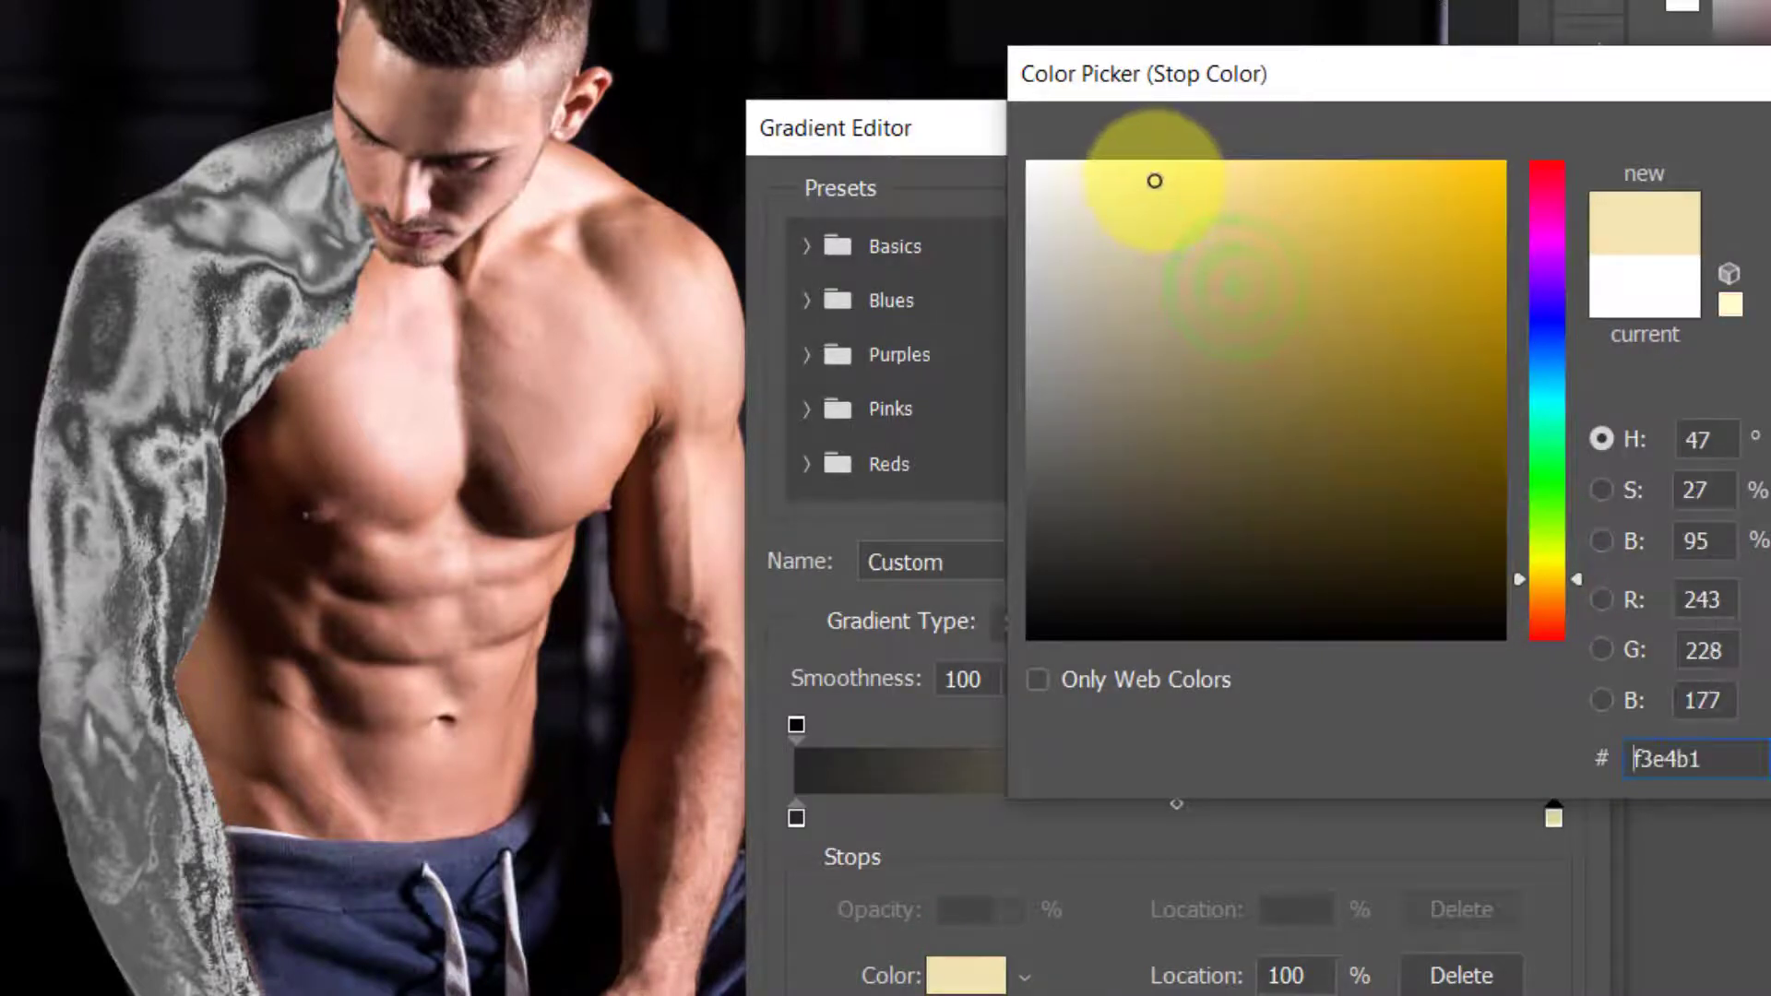
pyautogui.click(1770, 152)
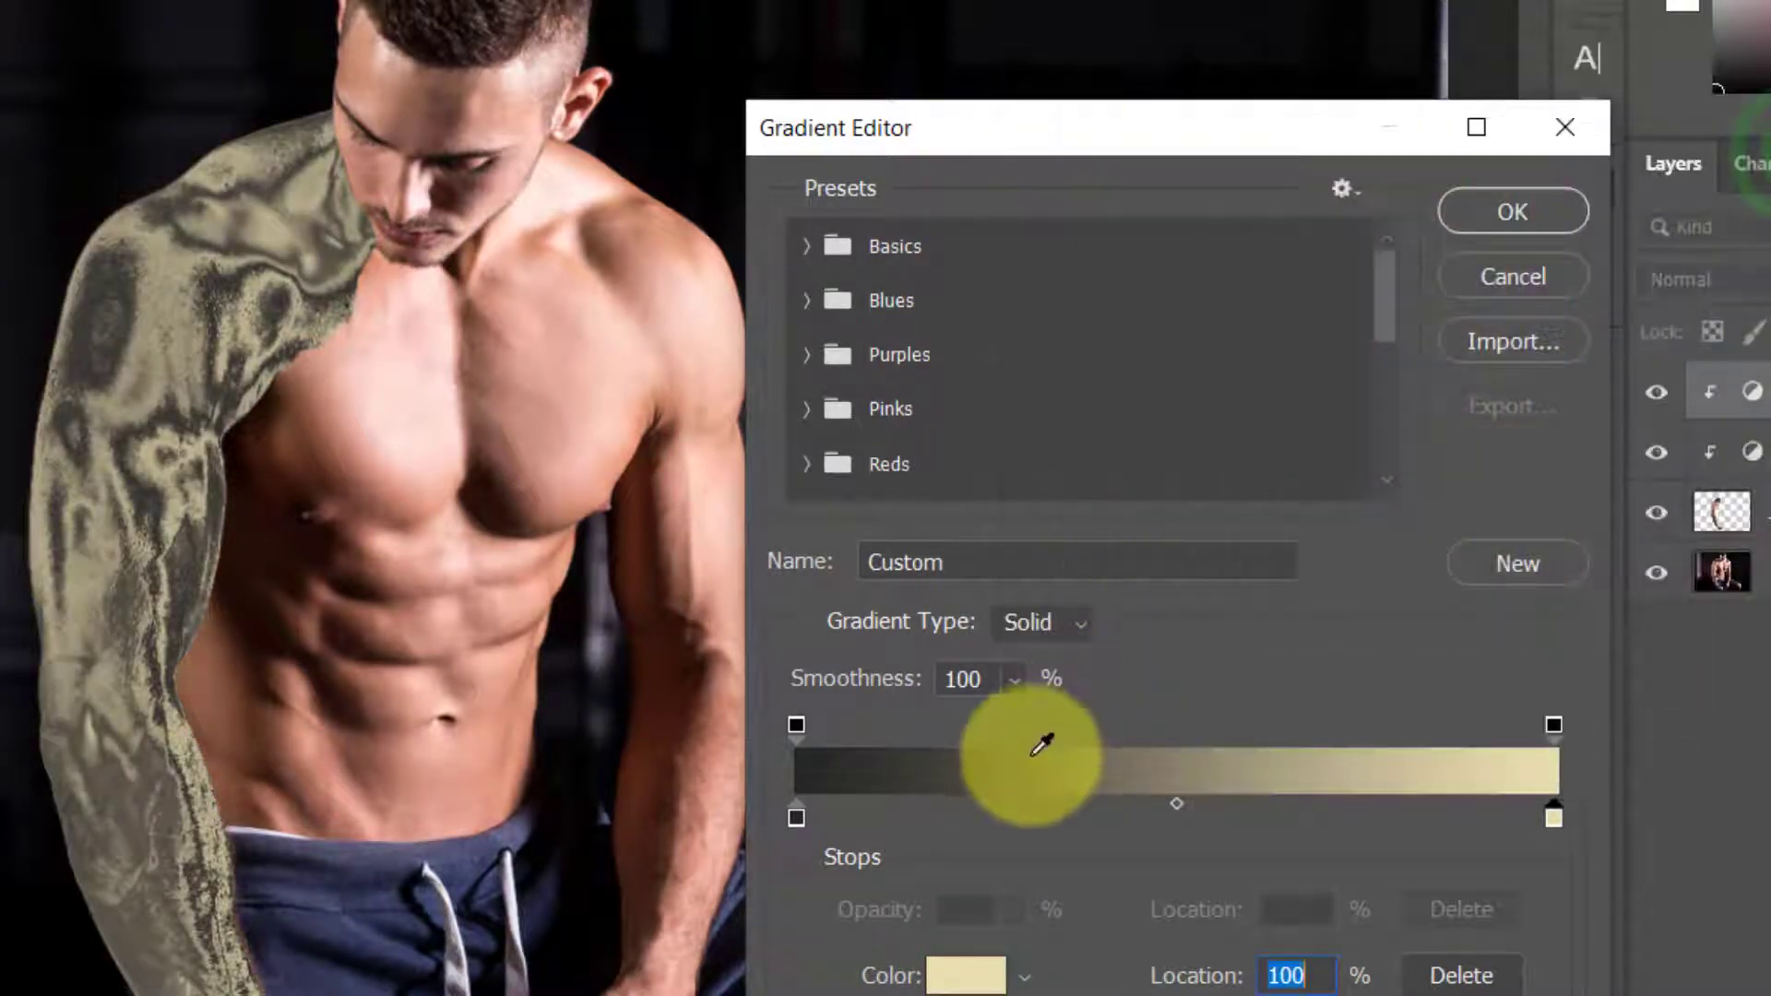
# - Add a colour stop at location 24% in dark olive yellow 6b6323 and apply the gradient
pyautogui.click(979, 818)
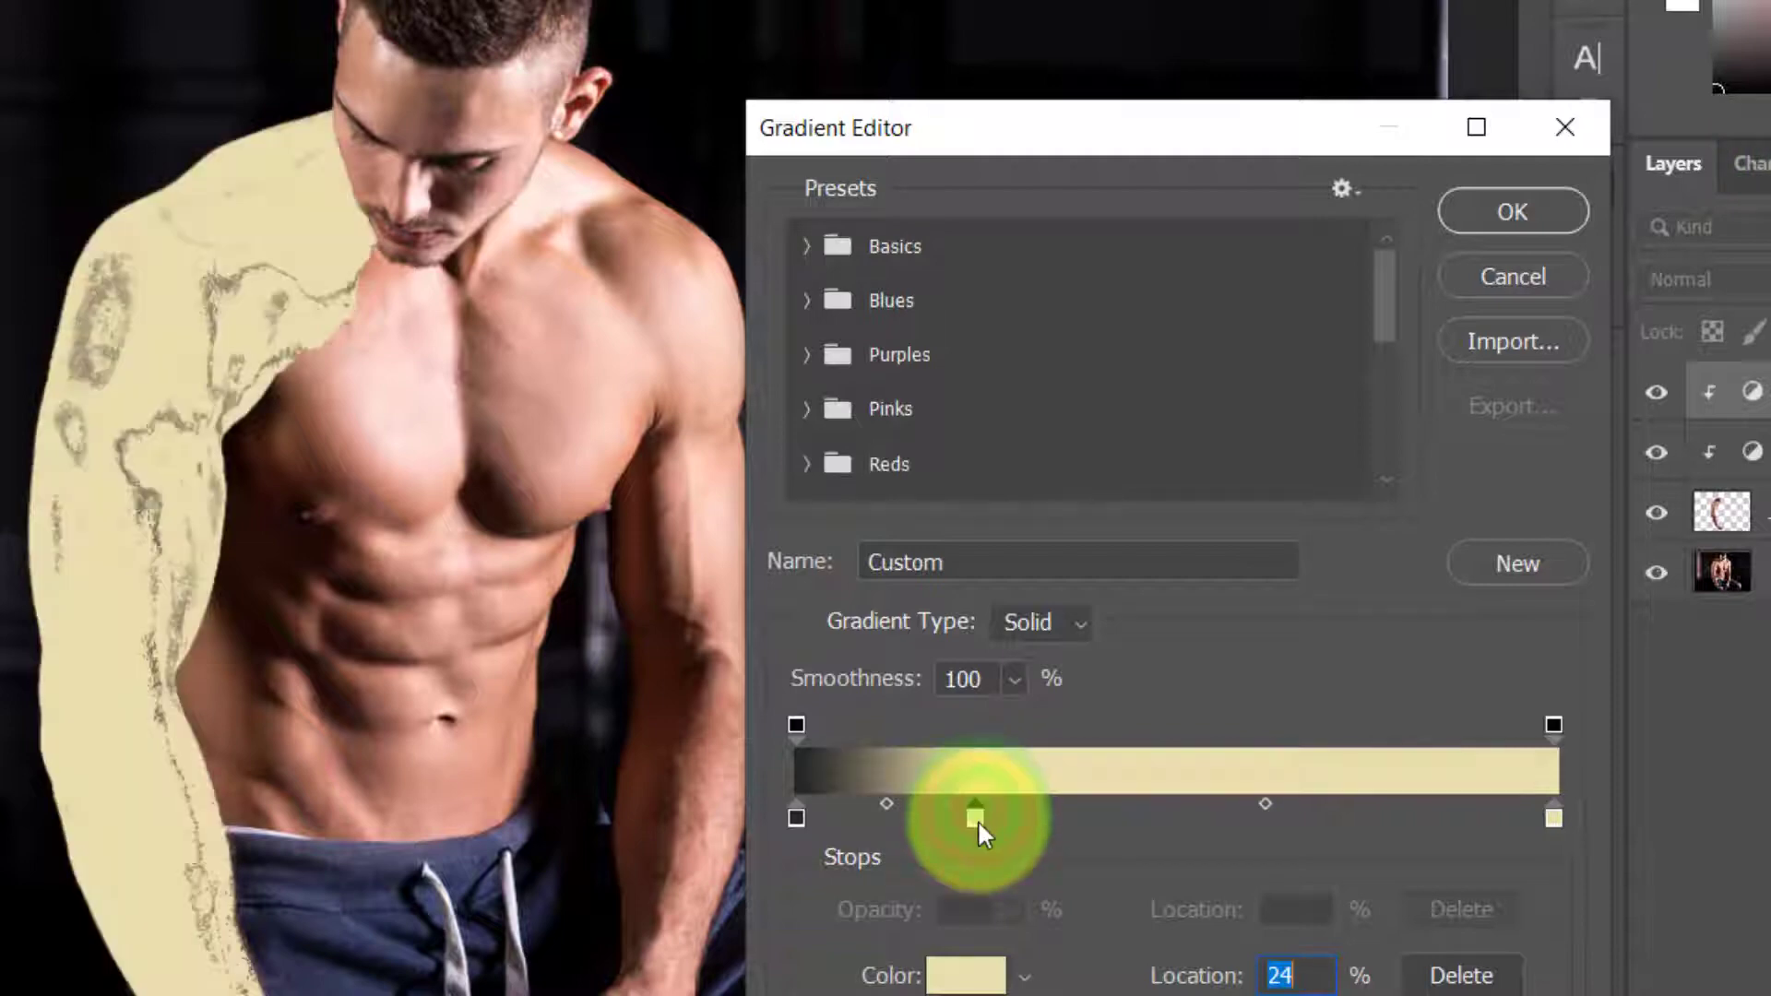
pyautogui.click(965, 975)
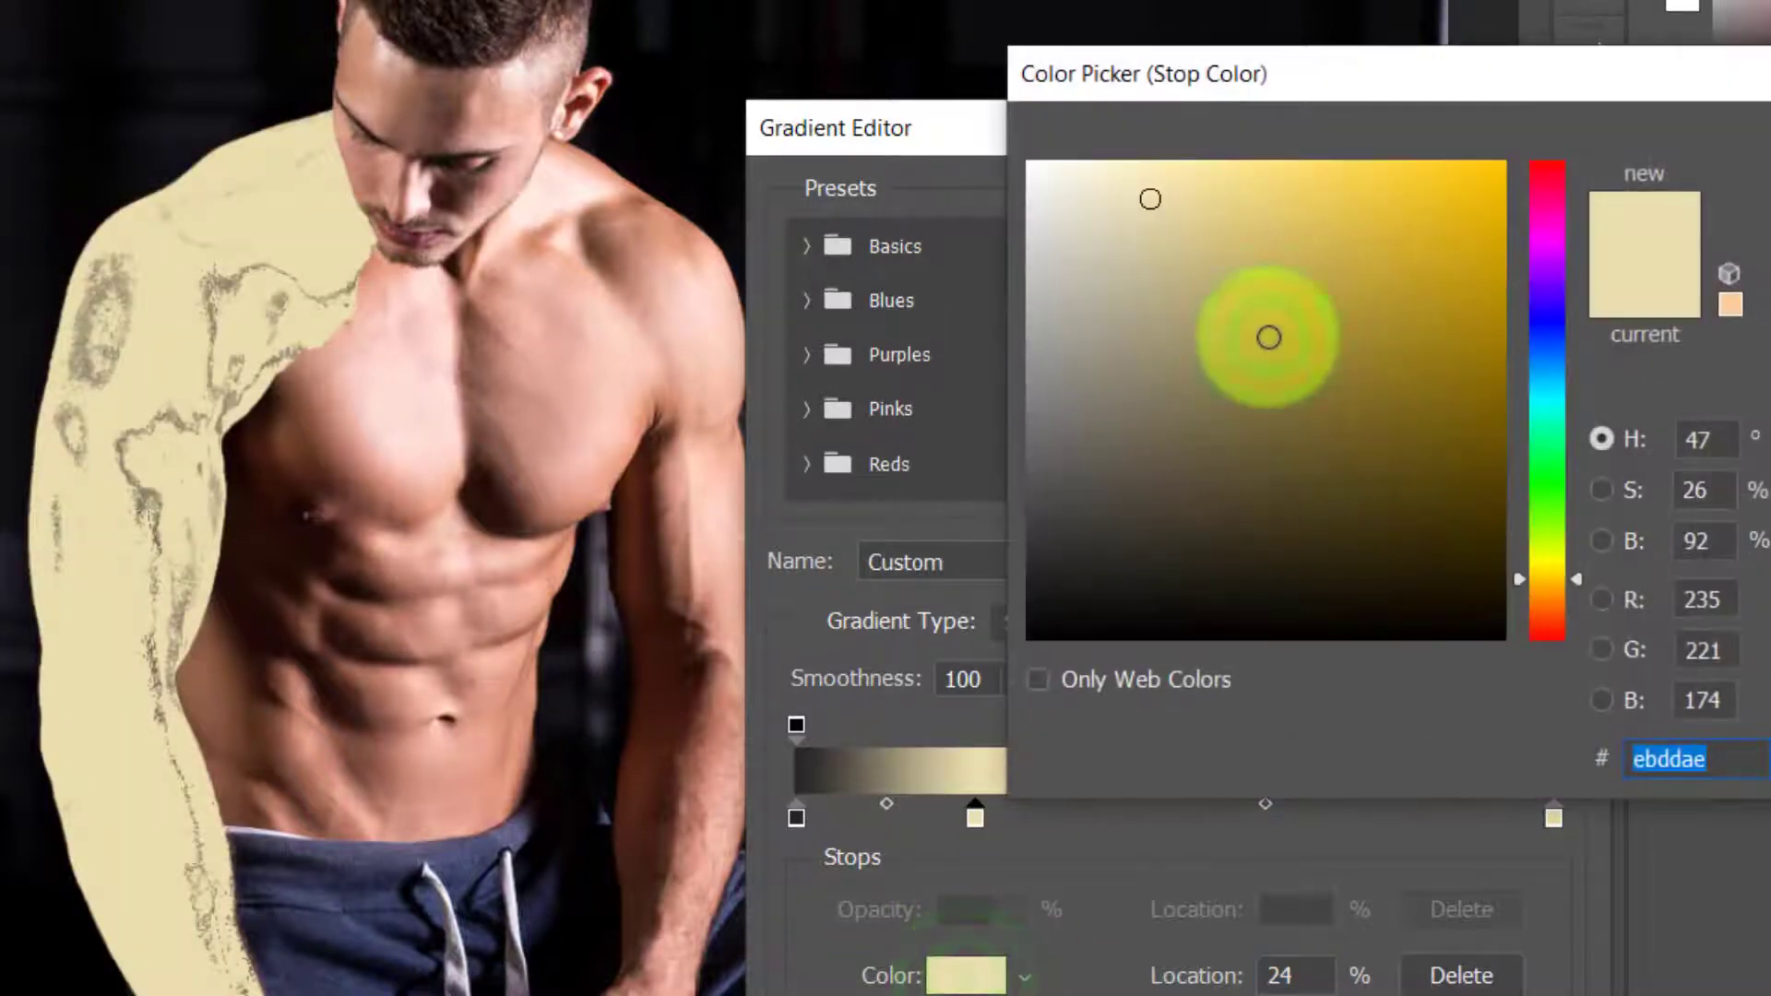
pyautogui.moveTo(1267, 334); pyautogui.dragTo(1329, 422)
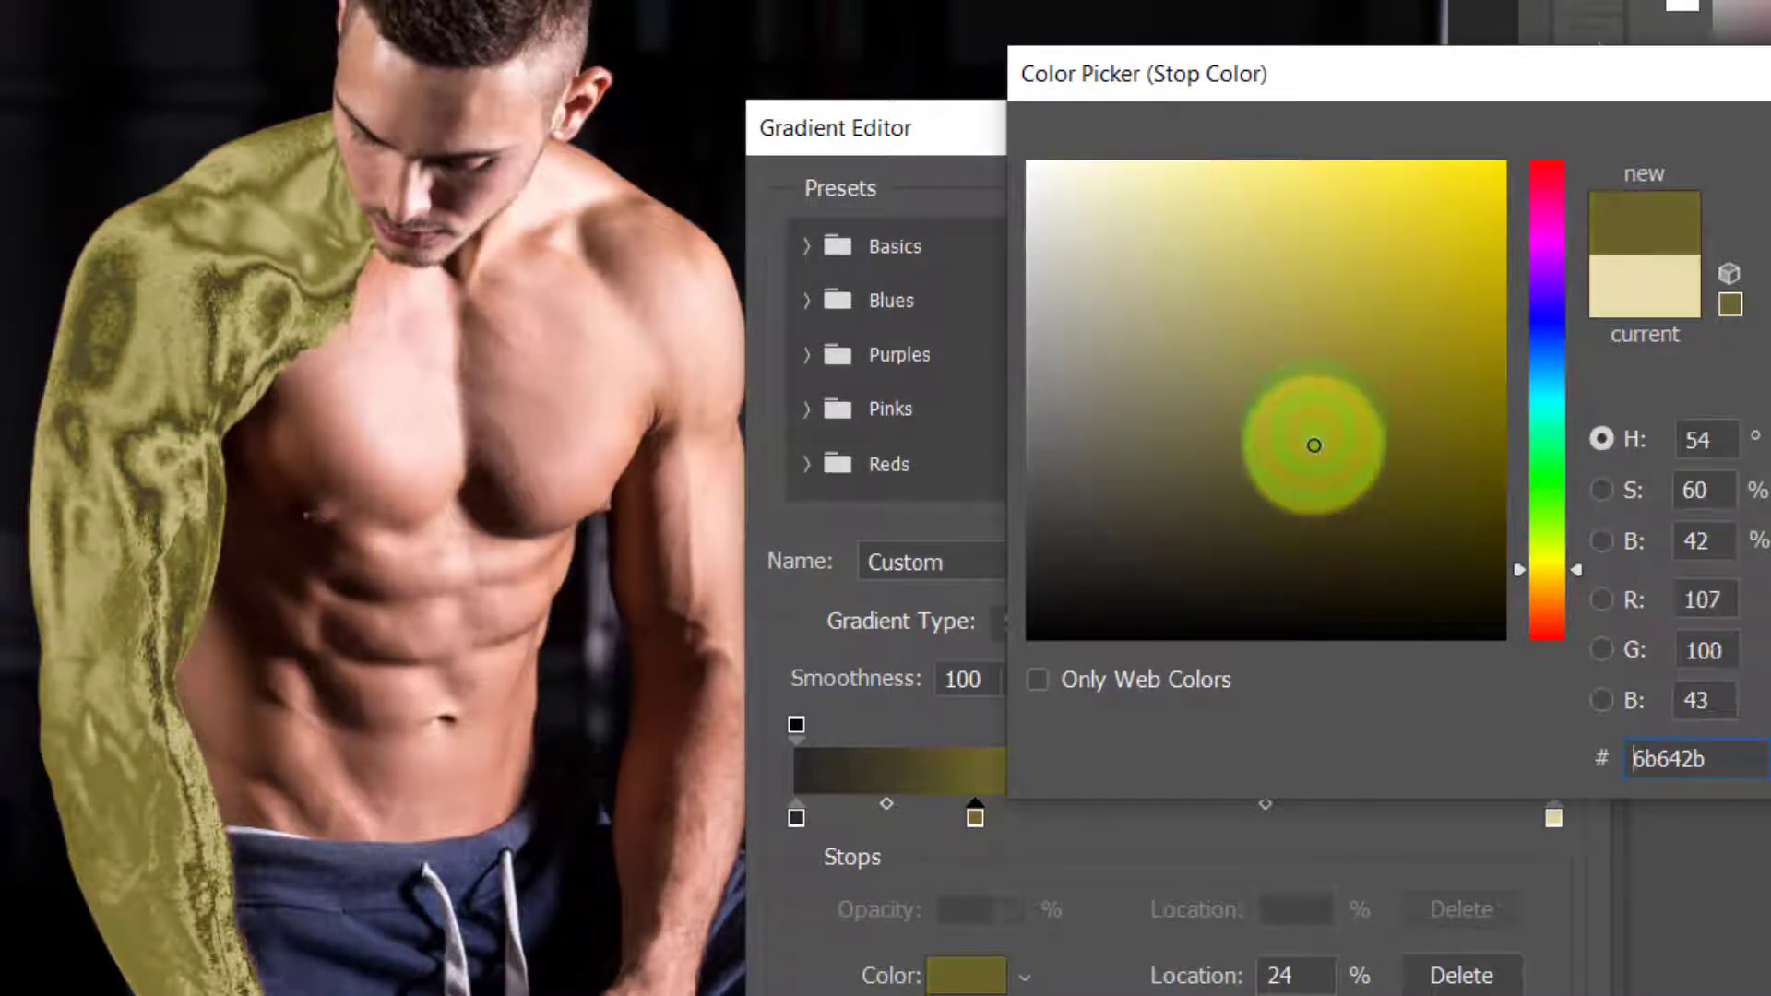
pyautogui.moveTo(1315, 447); pyautogui.dragTo(1350, 438)
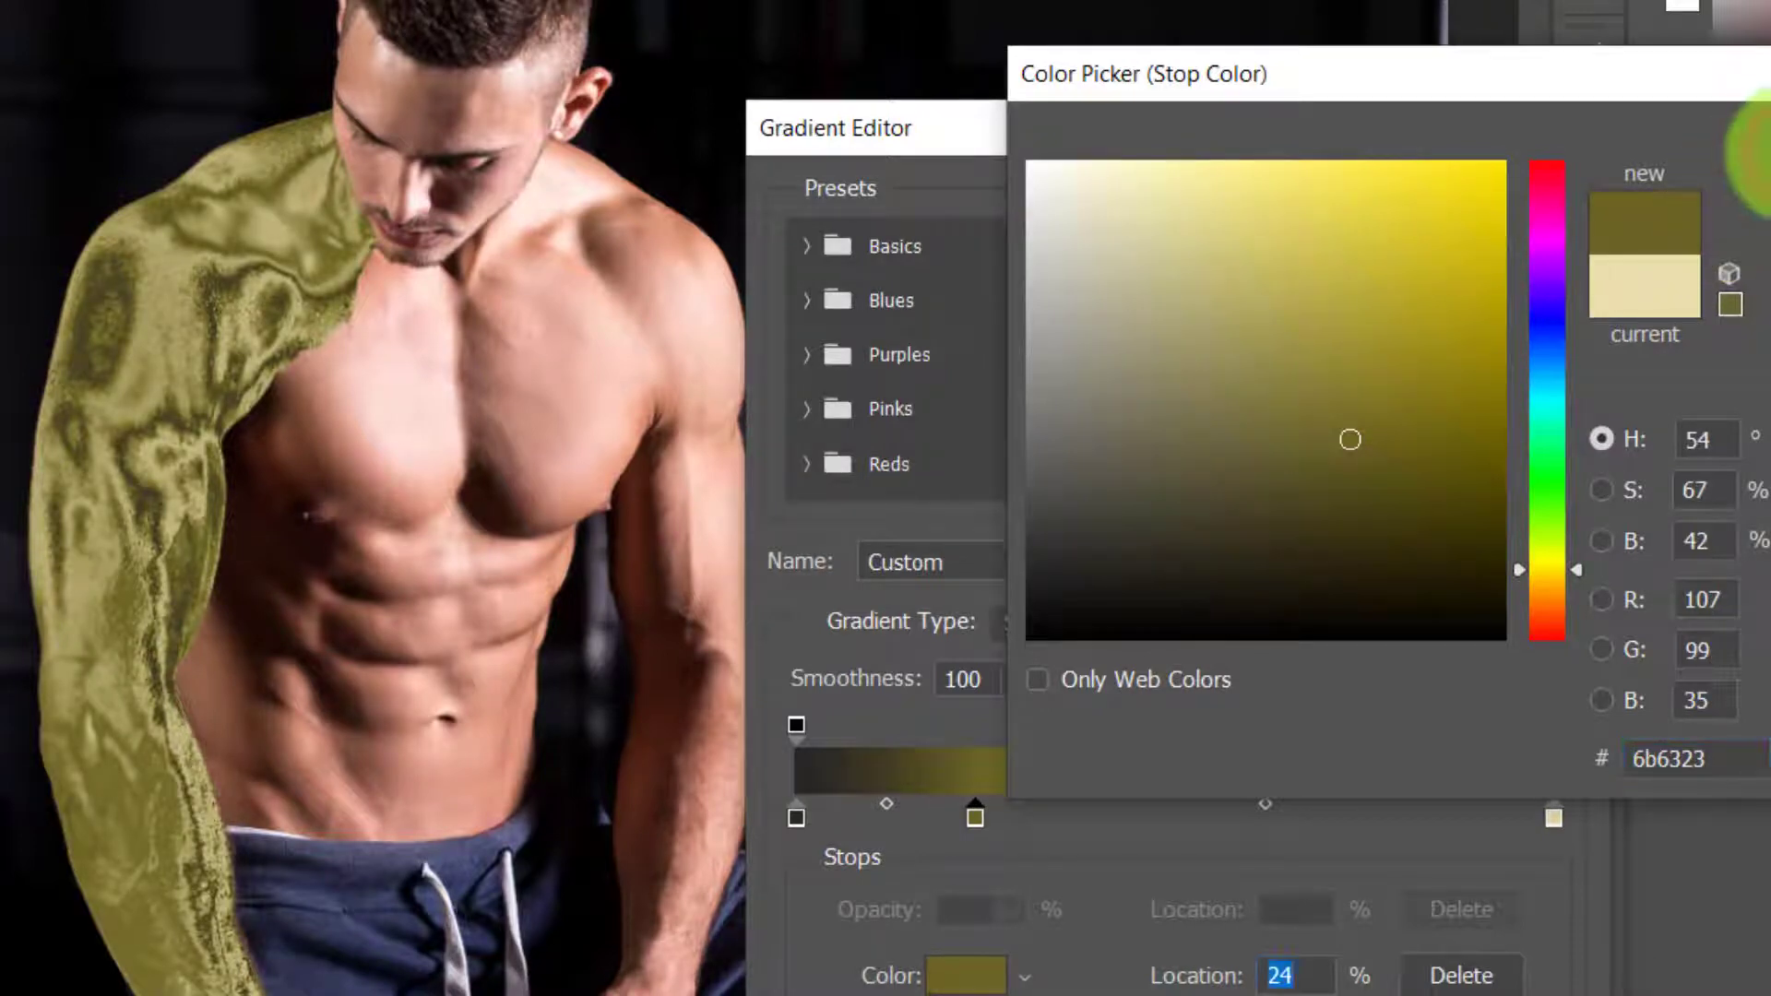
pyautogui.click(1757, 153)
pyautogui.click(1507, 208)
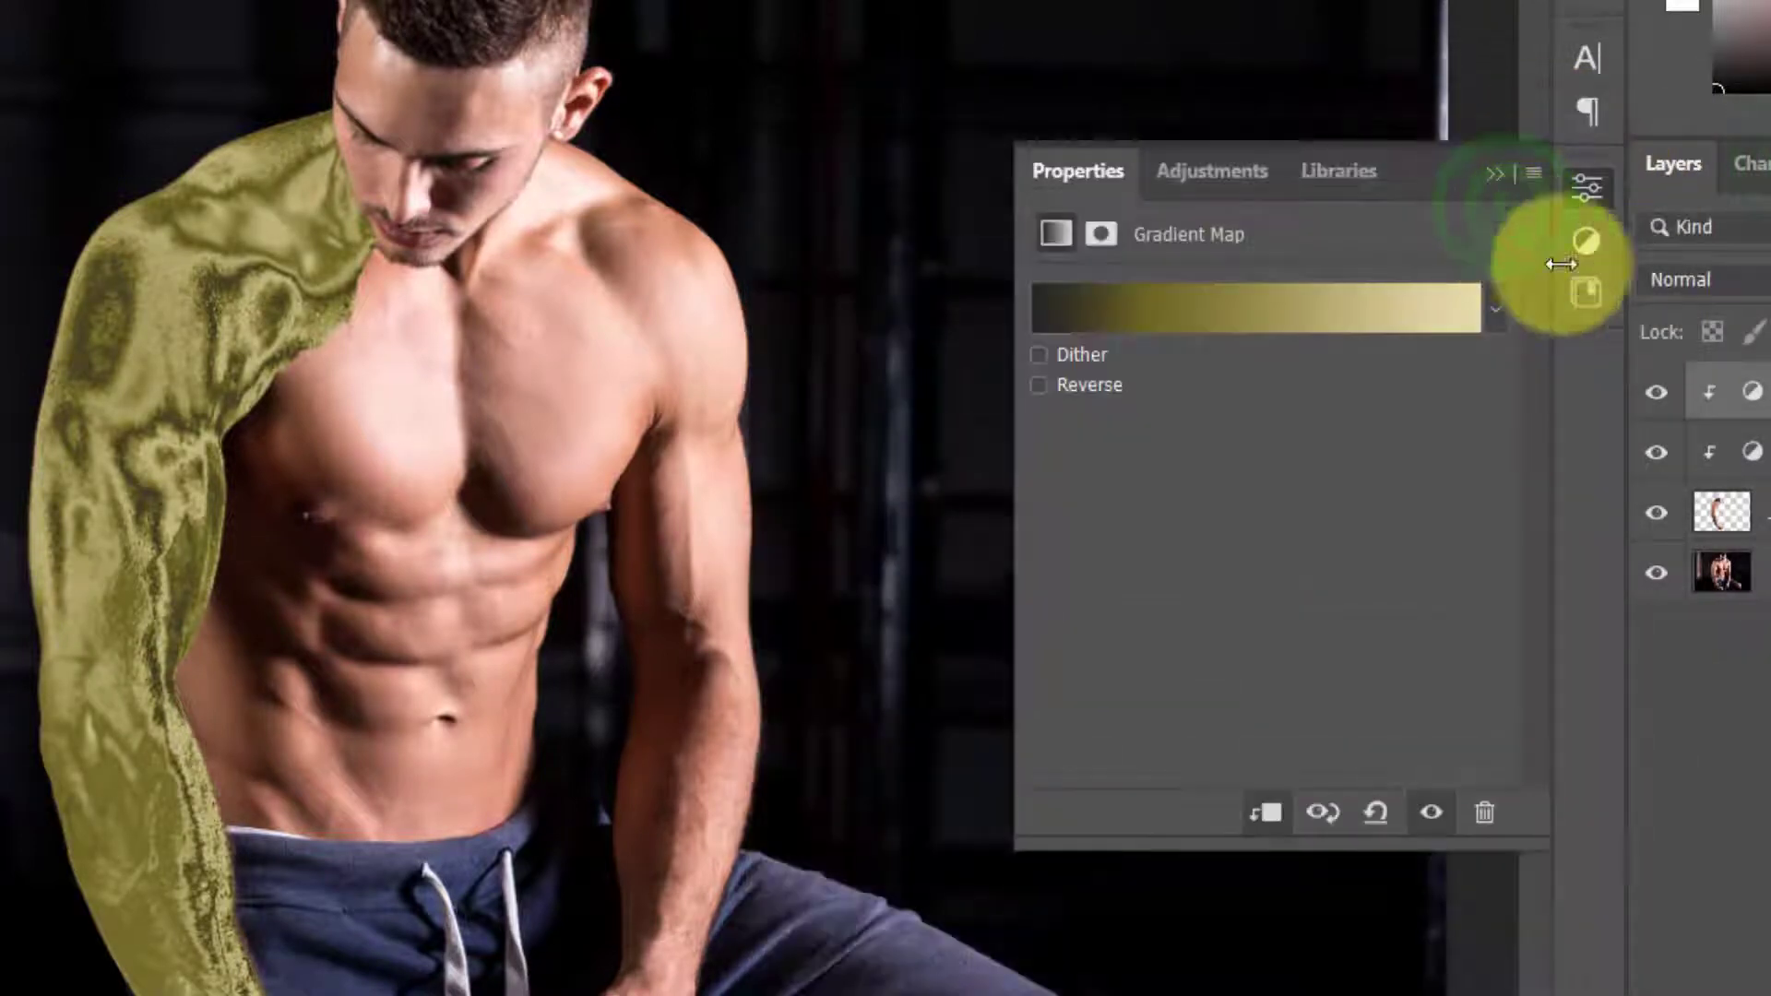
pyautogui.click(1481, 175)
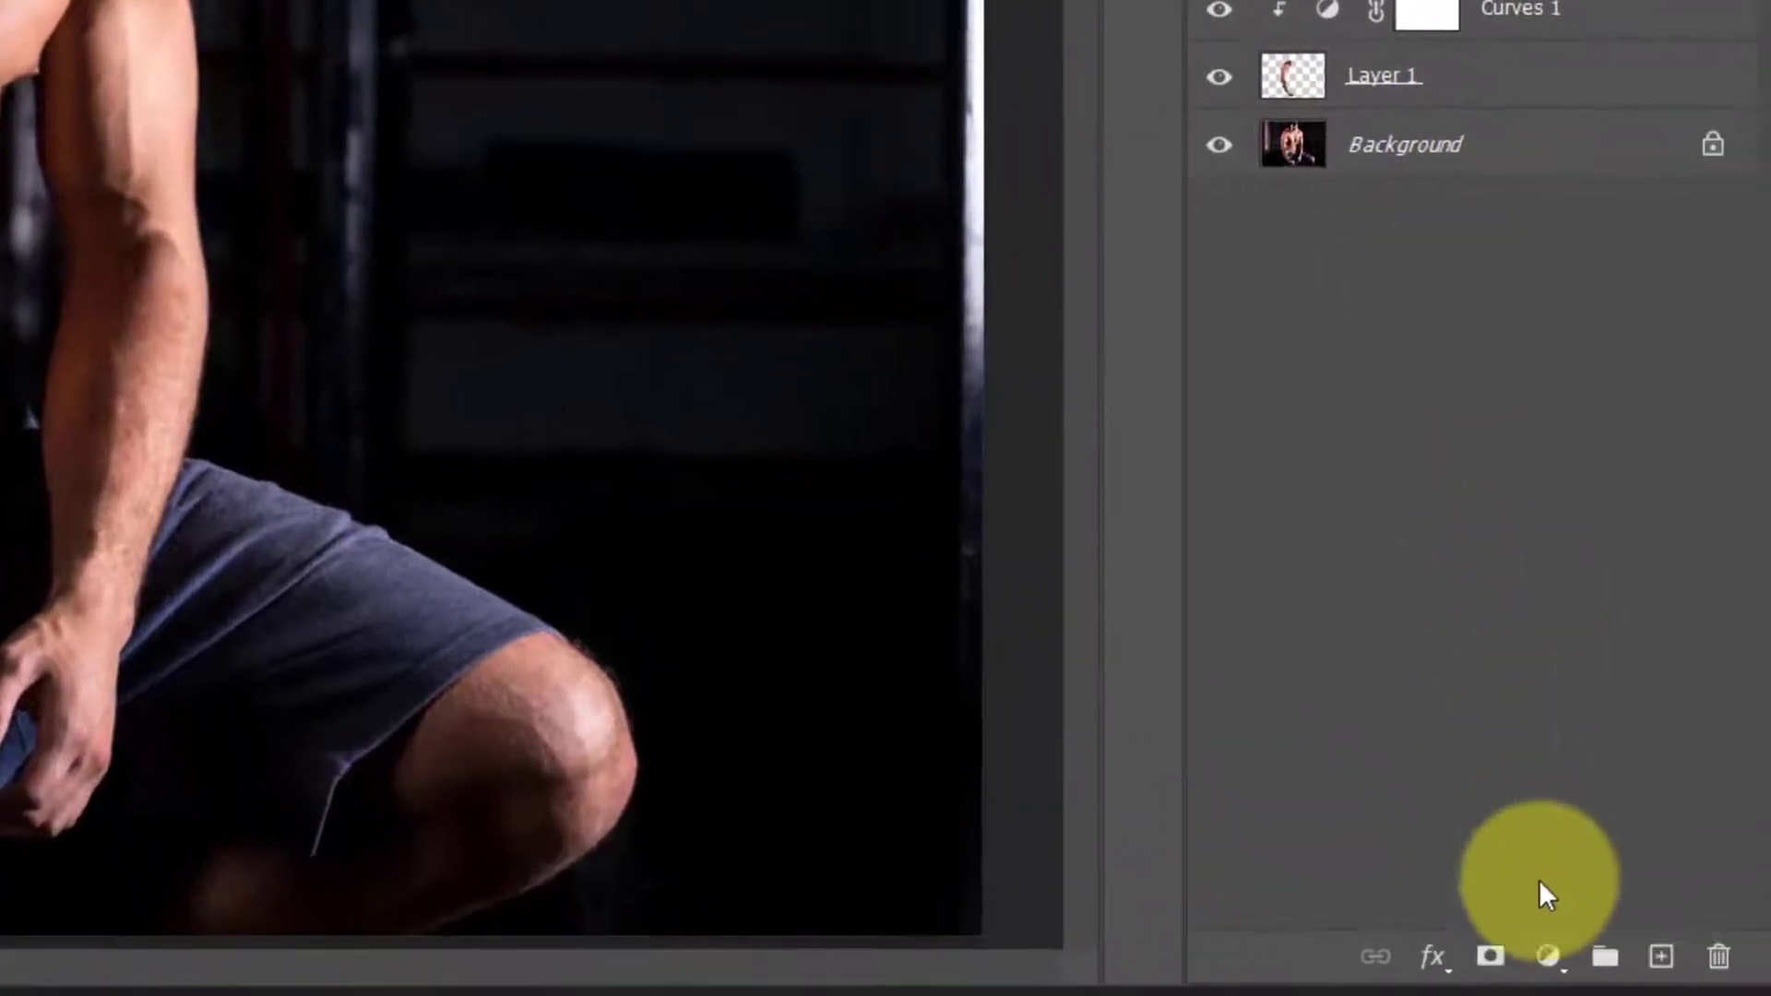
# - Add a Hue/Saturation adjustment clipped to the arm layer, with saturation +13 and hue -4
pyautogui.click(1540, 952)
pyautogui.click(1513, 517)
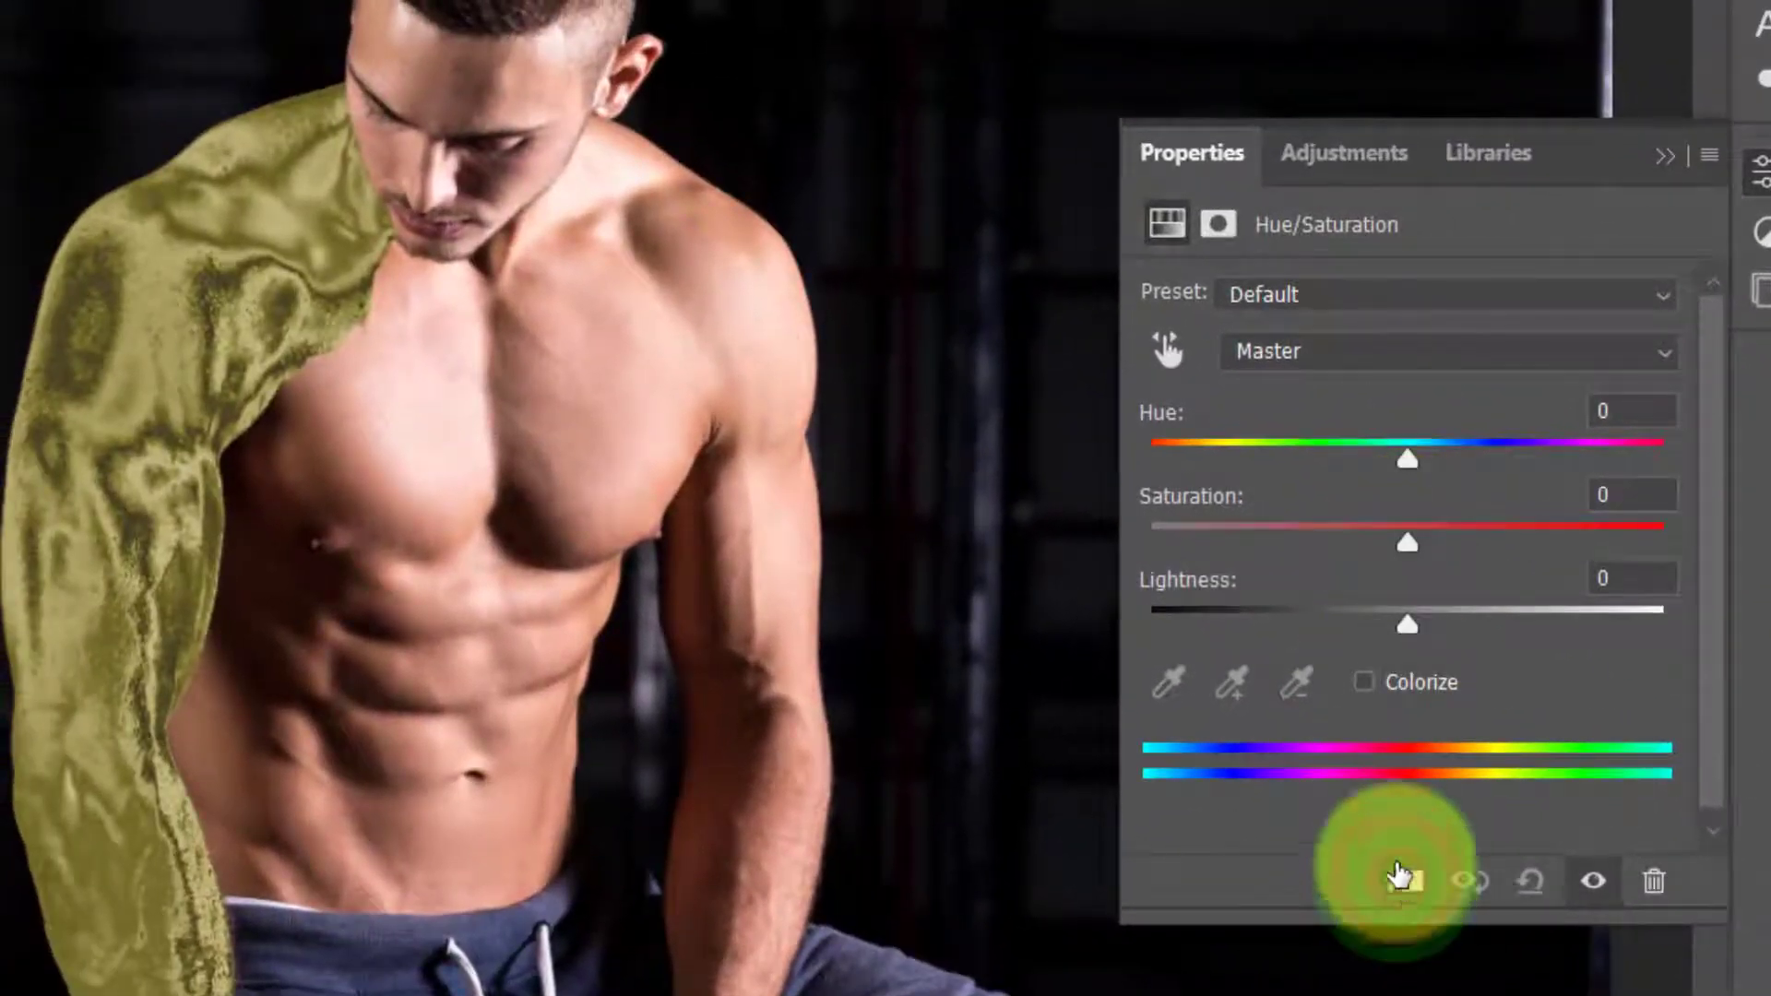
pyautogui.moveTo(1407, 540); pyautogui.dragTo(1443, 544)
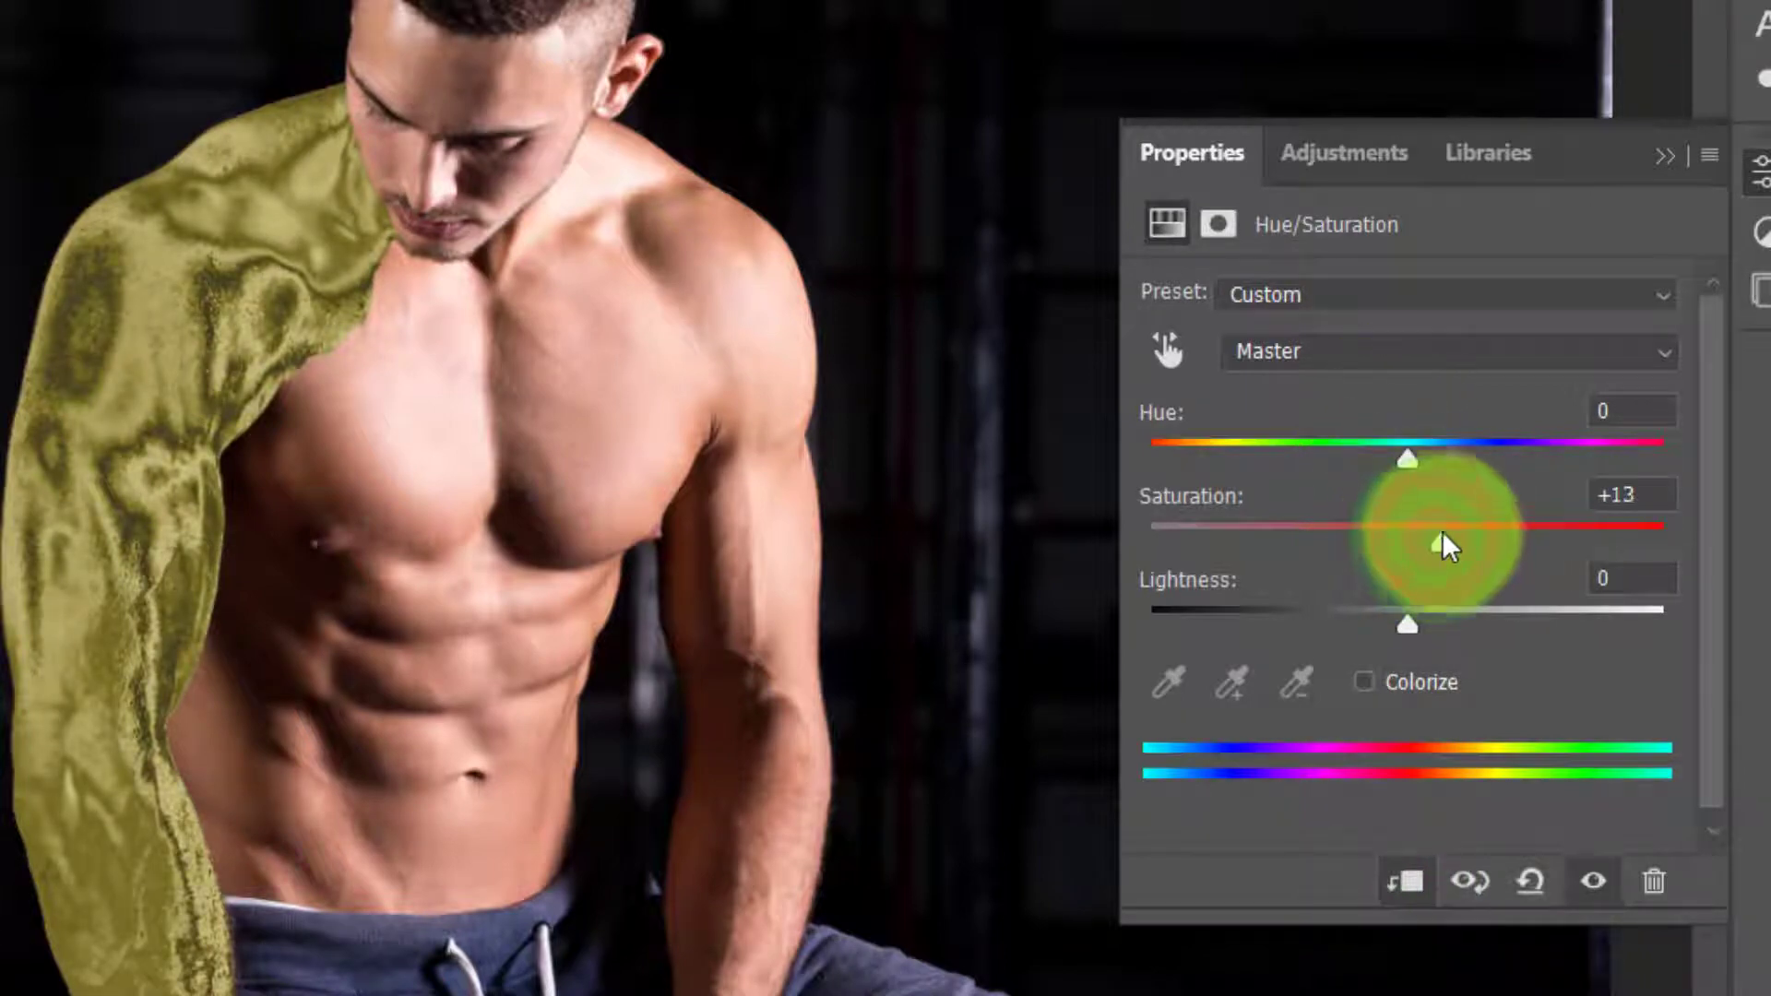
pyautogui.moveTo(1406, 459); pyautogui.dragTo(1396, 452)
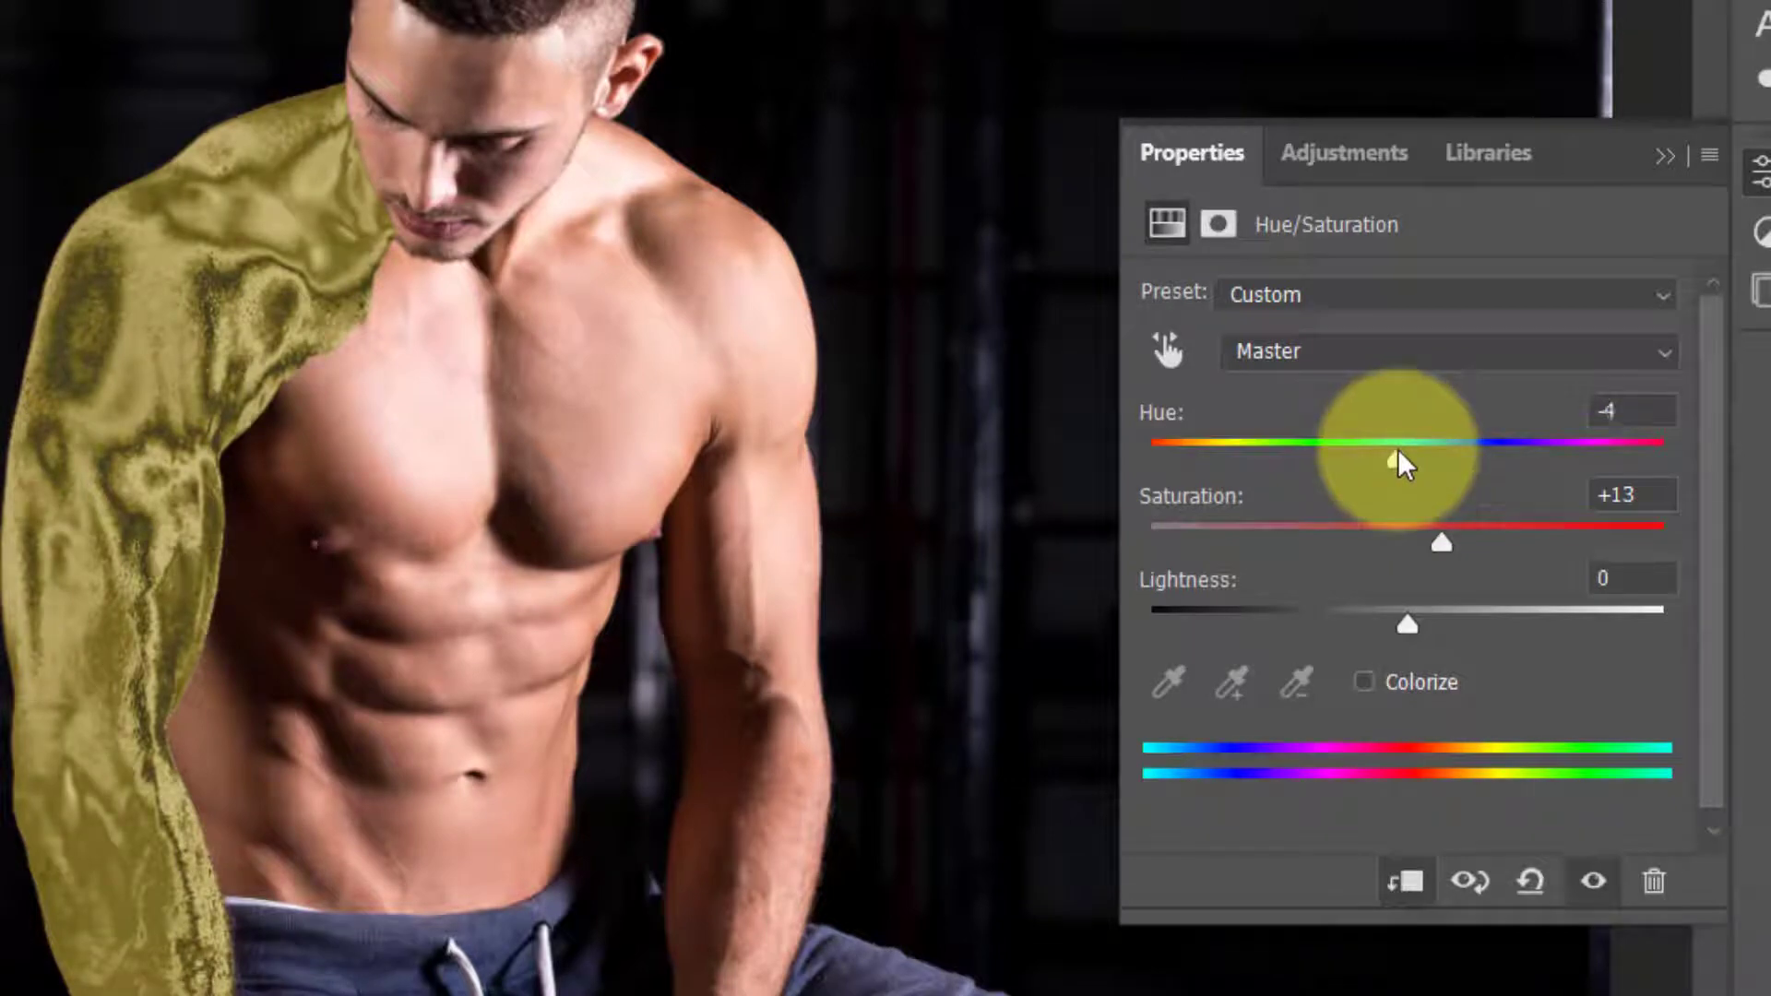
pyautogui.click(1658, 153)
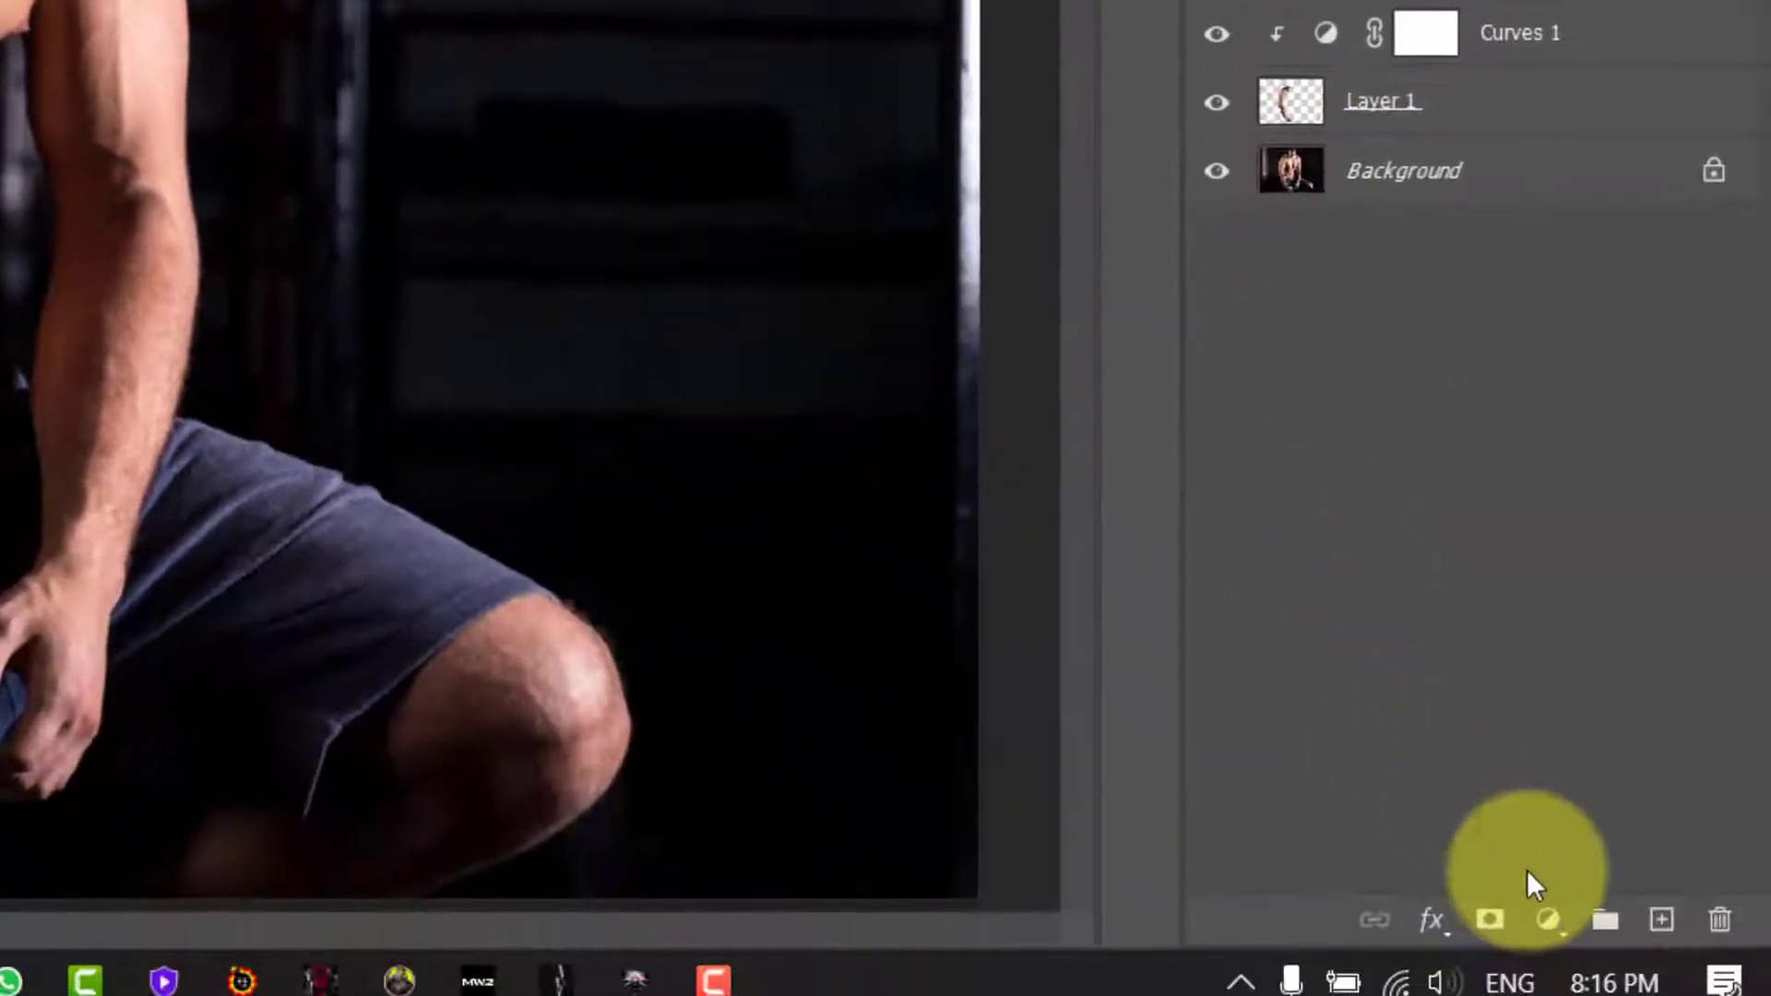
# - Add a second Curves adjustment clipped to the arm layer, raise its midpoint to brighten the arm, and fill its mask with black
pyautogui.click(1524, 901)
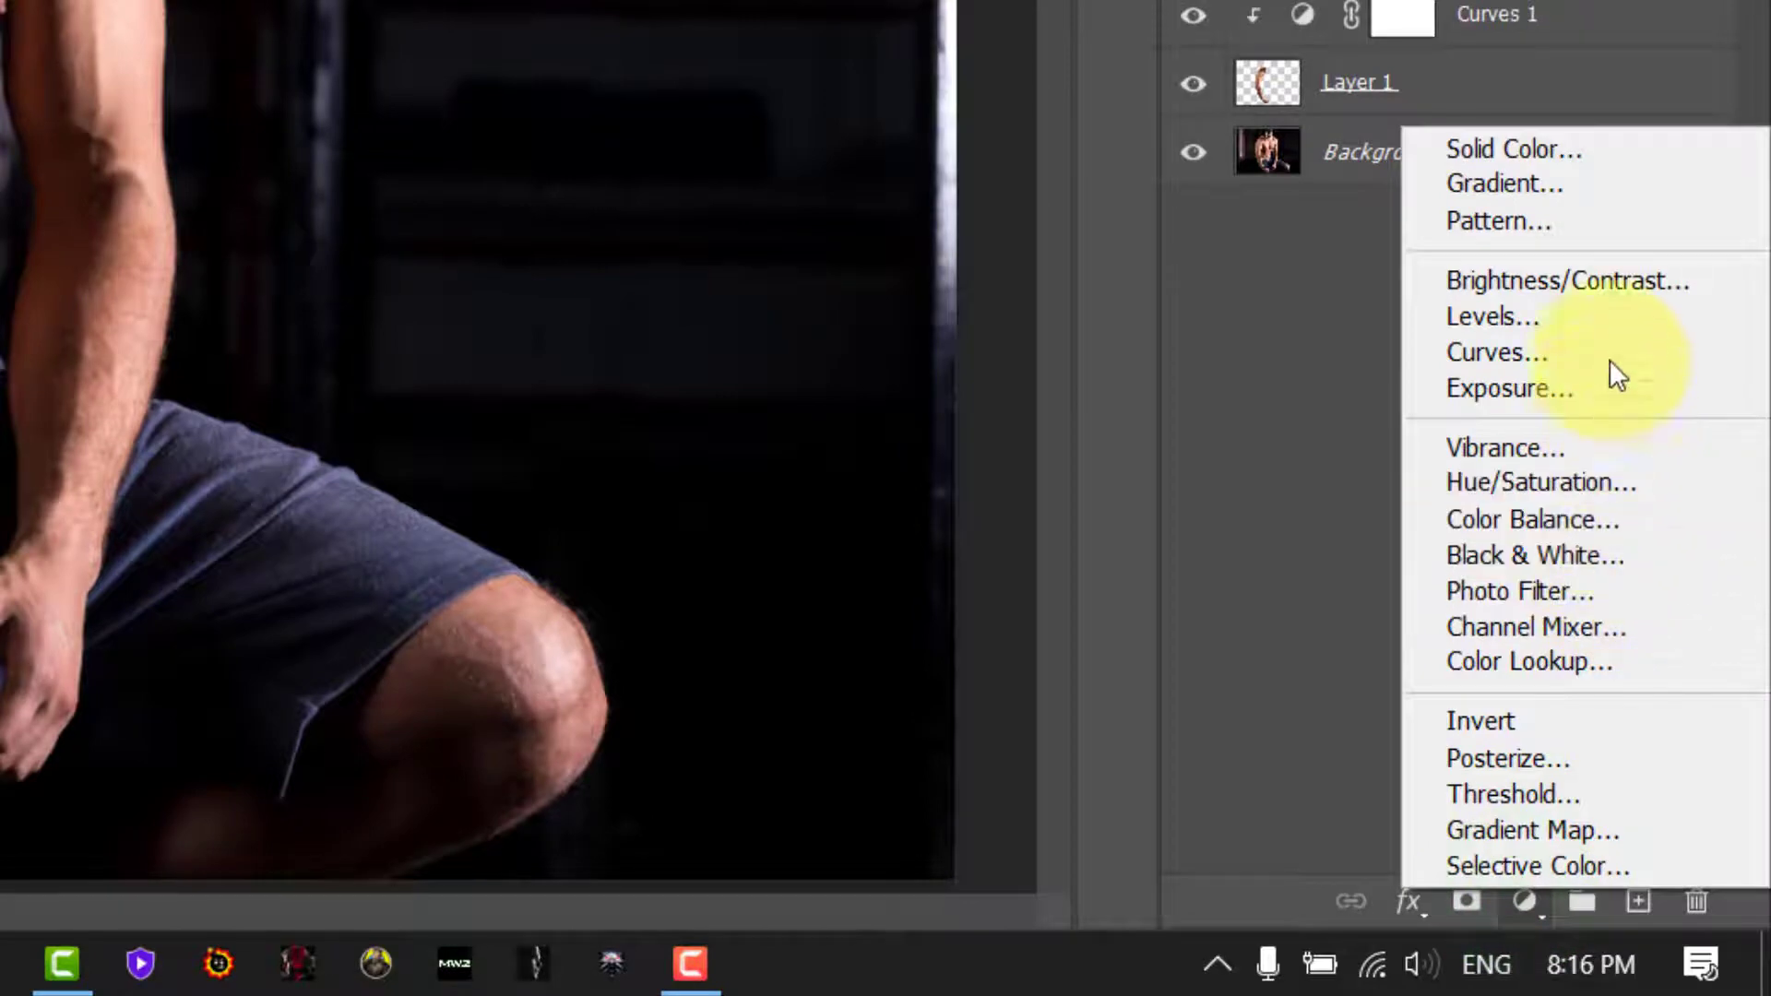
pyautogui.click(1574, 354)
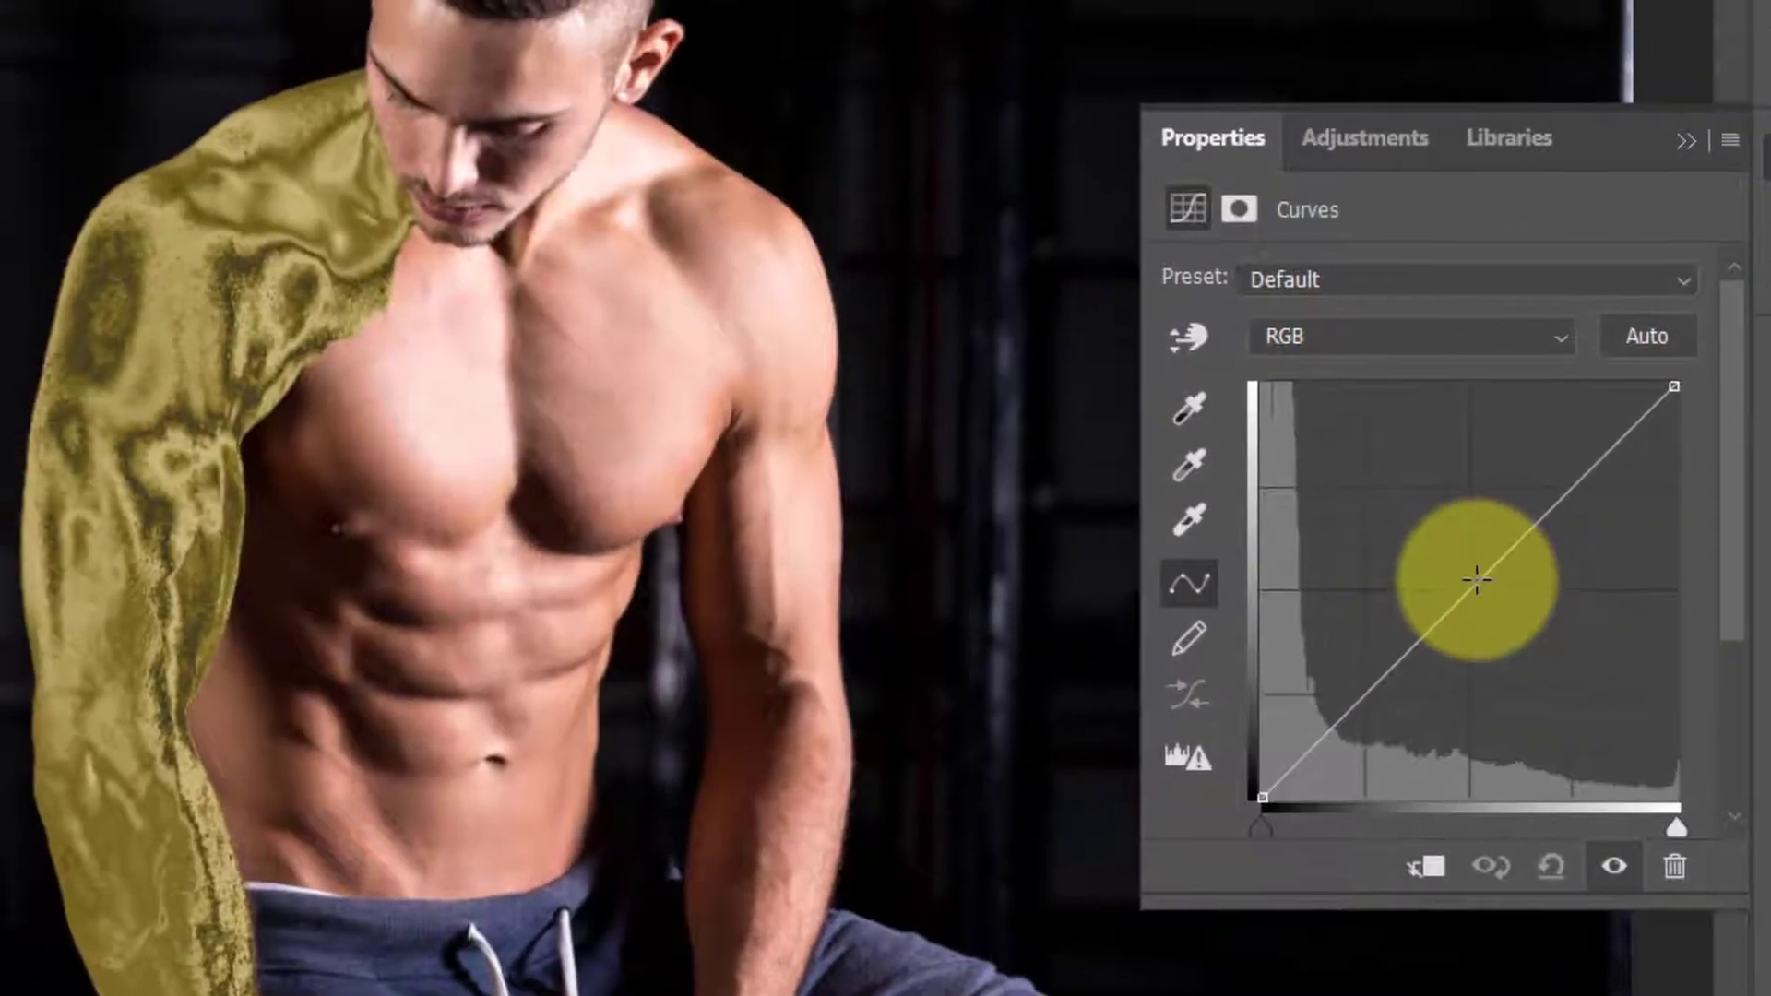
pyautogui.moveTo(1476, 579); pyautogui.dragTo(1418, 515)
pyautogui.click(1428, 866)
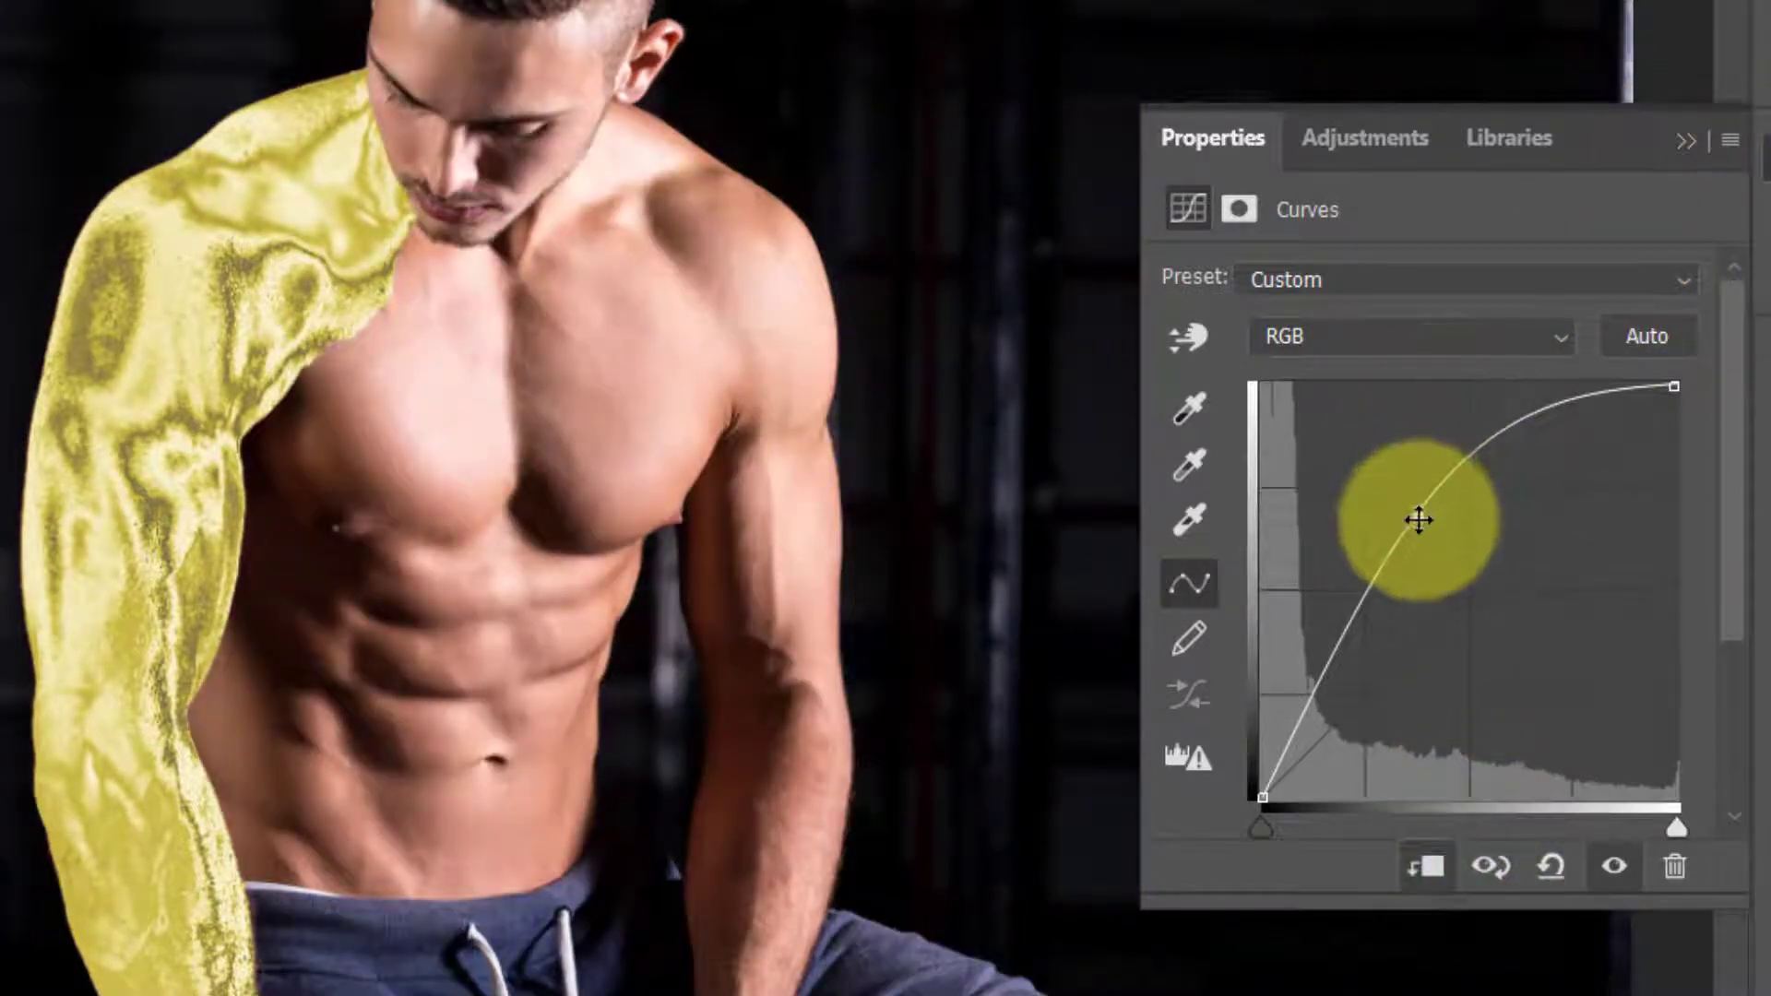
pyautogui.click(1686, 140)
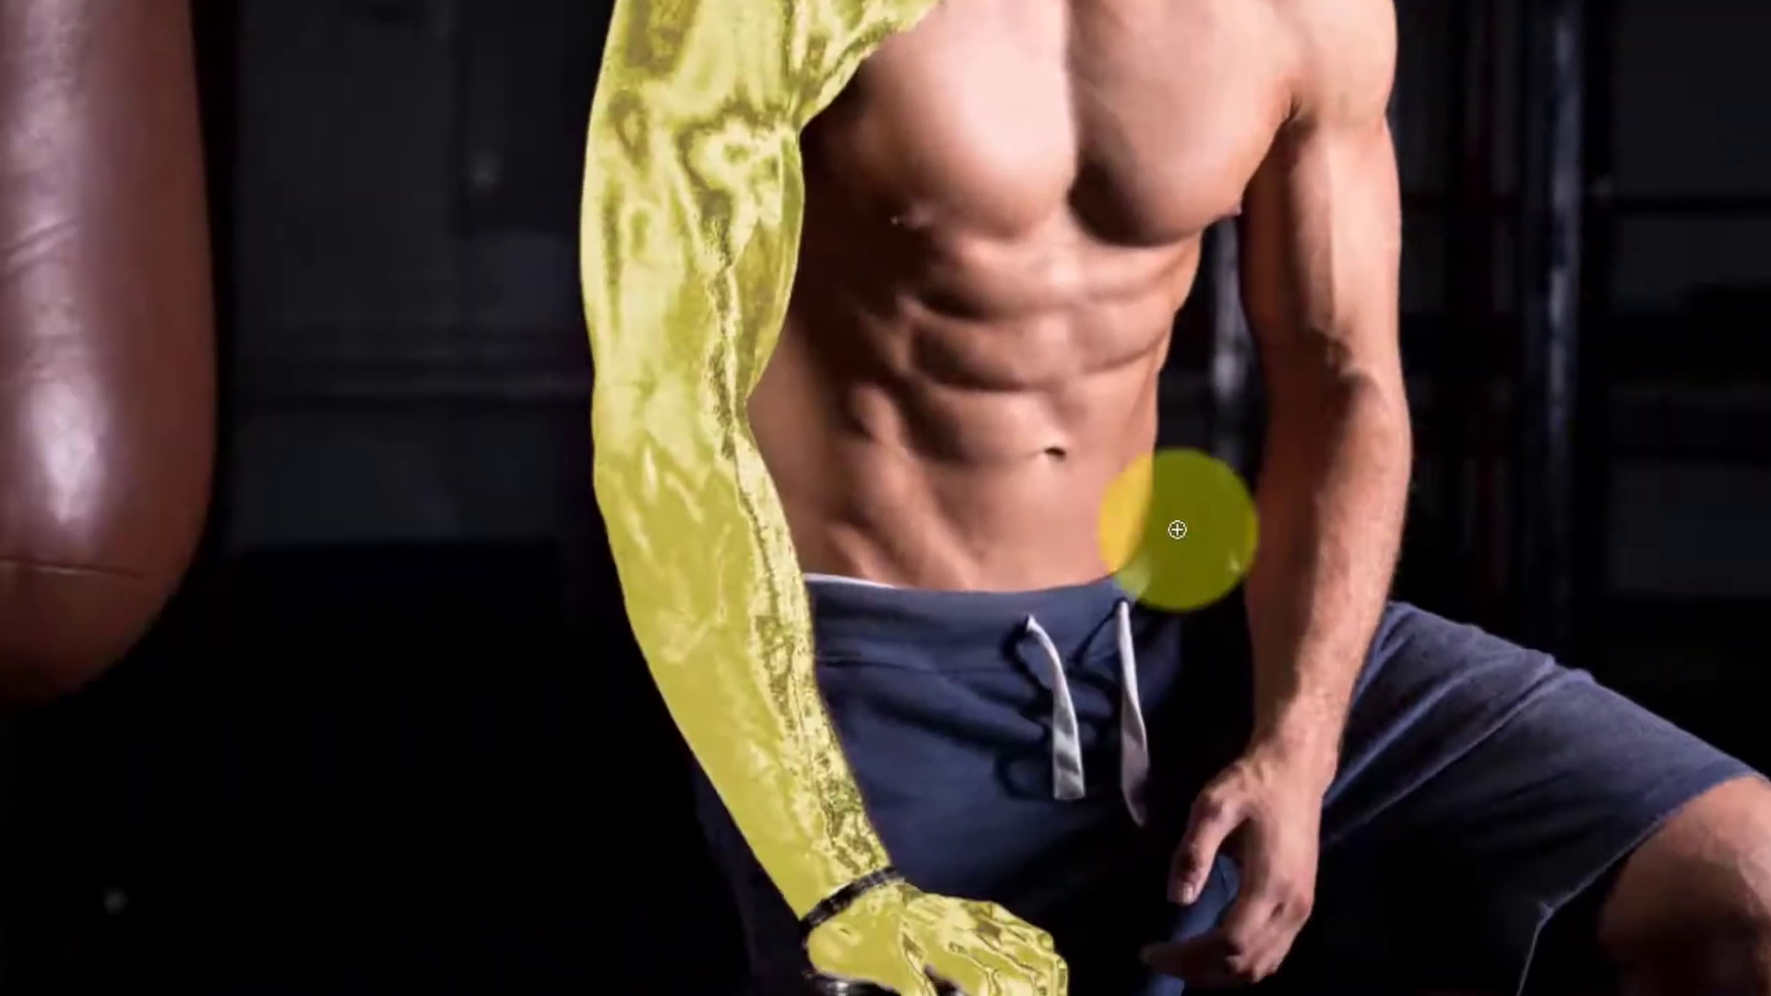
pyautogui.hotkey('ctrl', 'BackSpace')
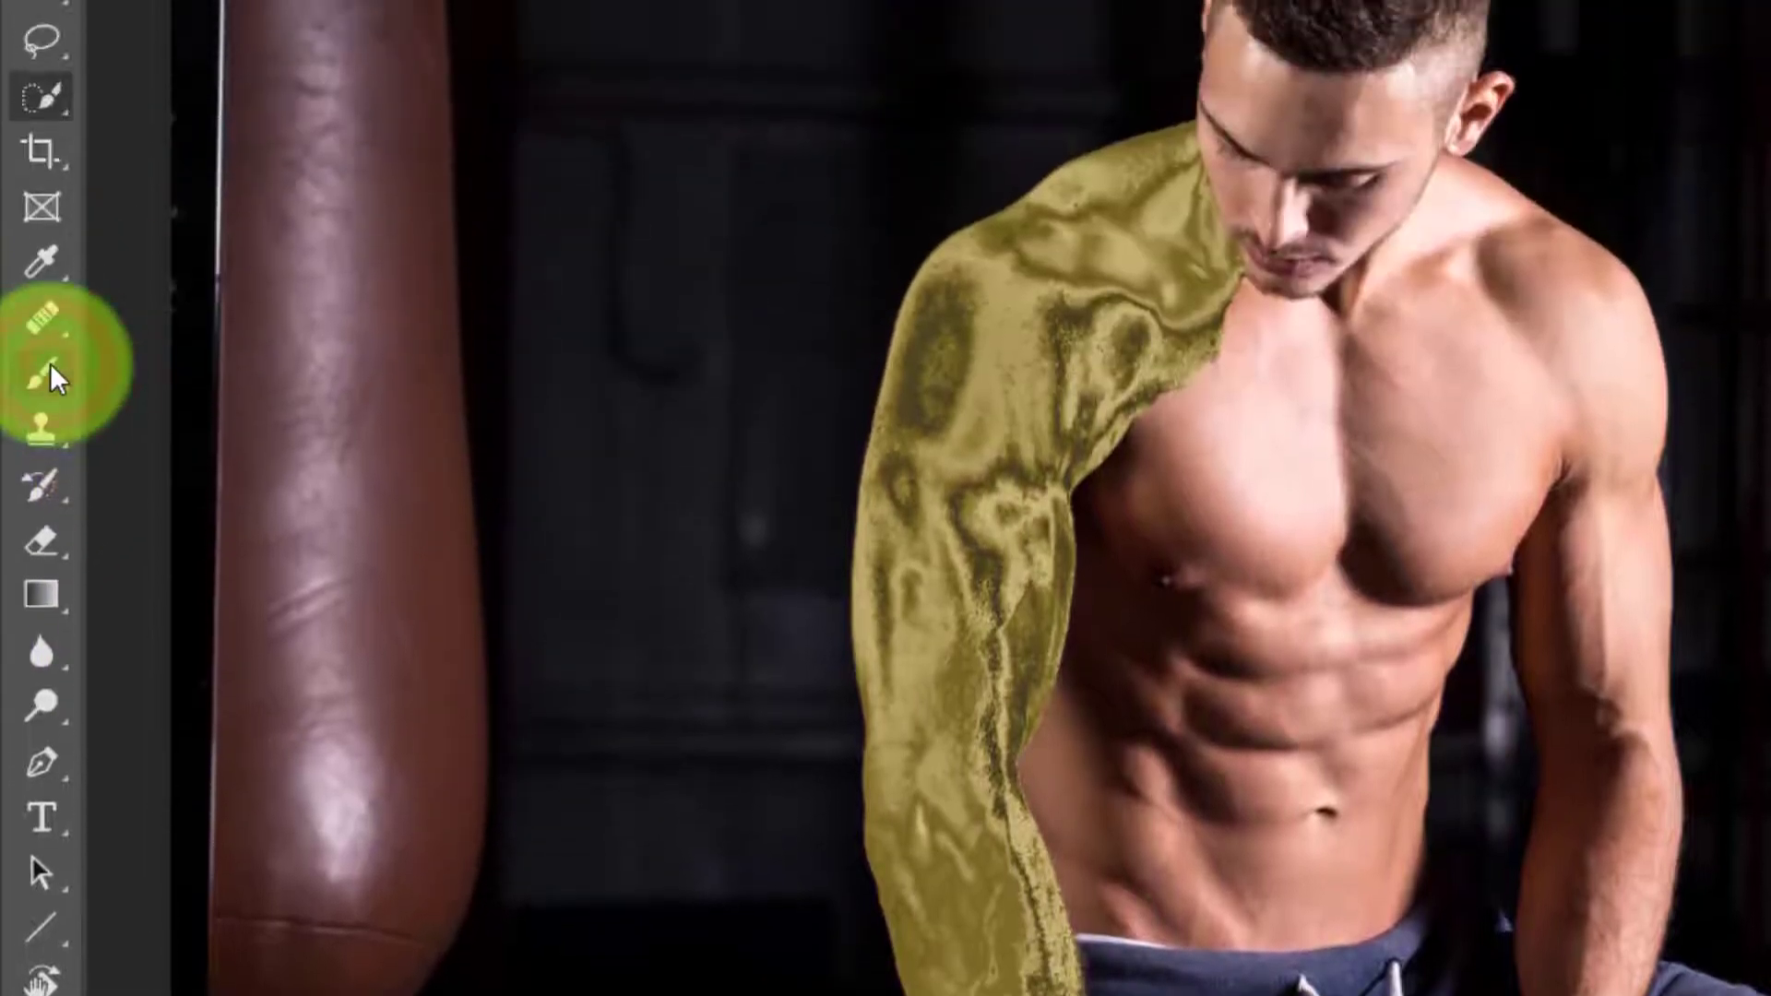
# - Set up a soft round brush at 70 px size, 0% hardness and 40% opacity
pyautogui.click(42, 371)
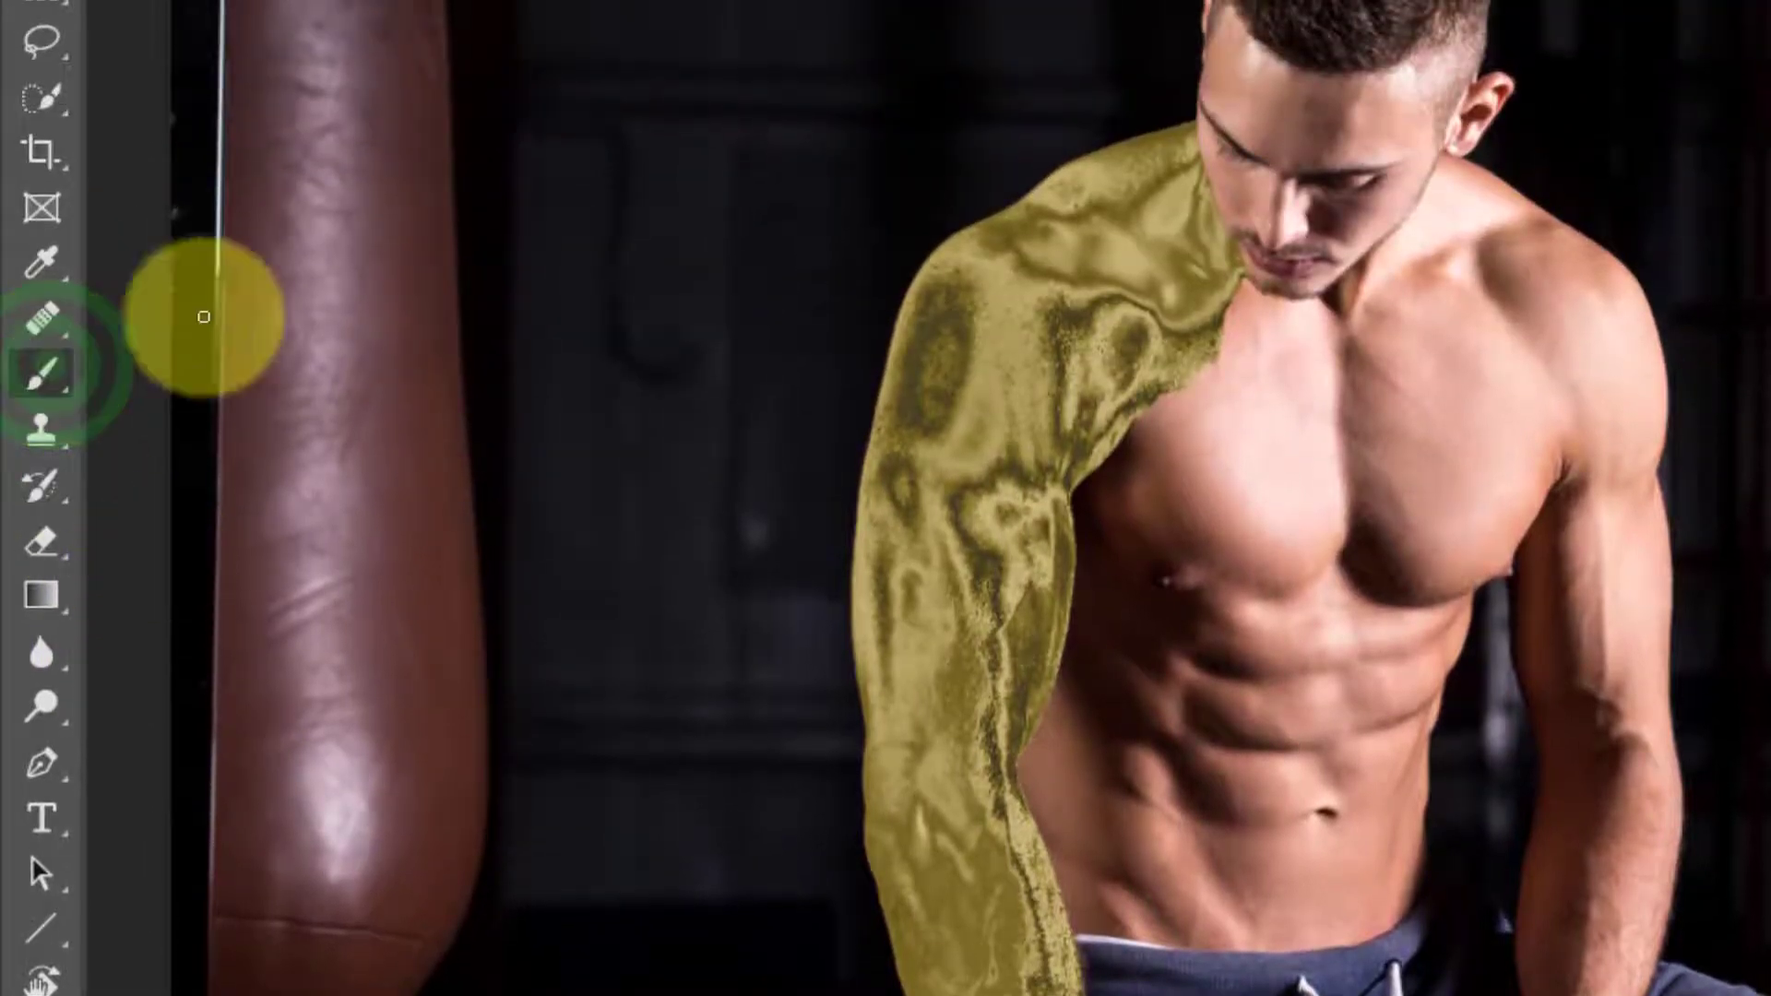
pyautogui.click(310, 90)
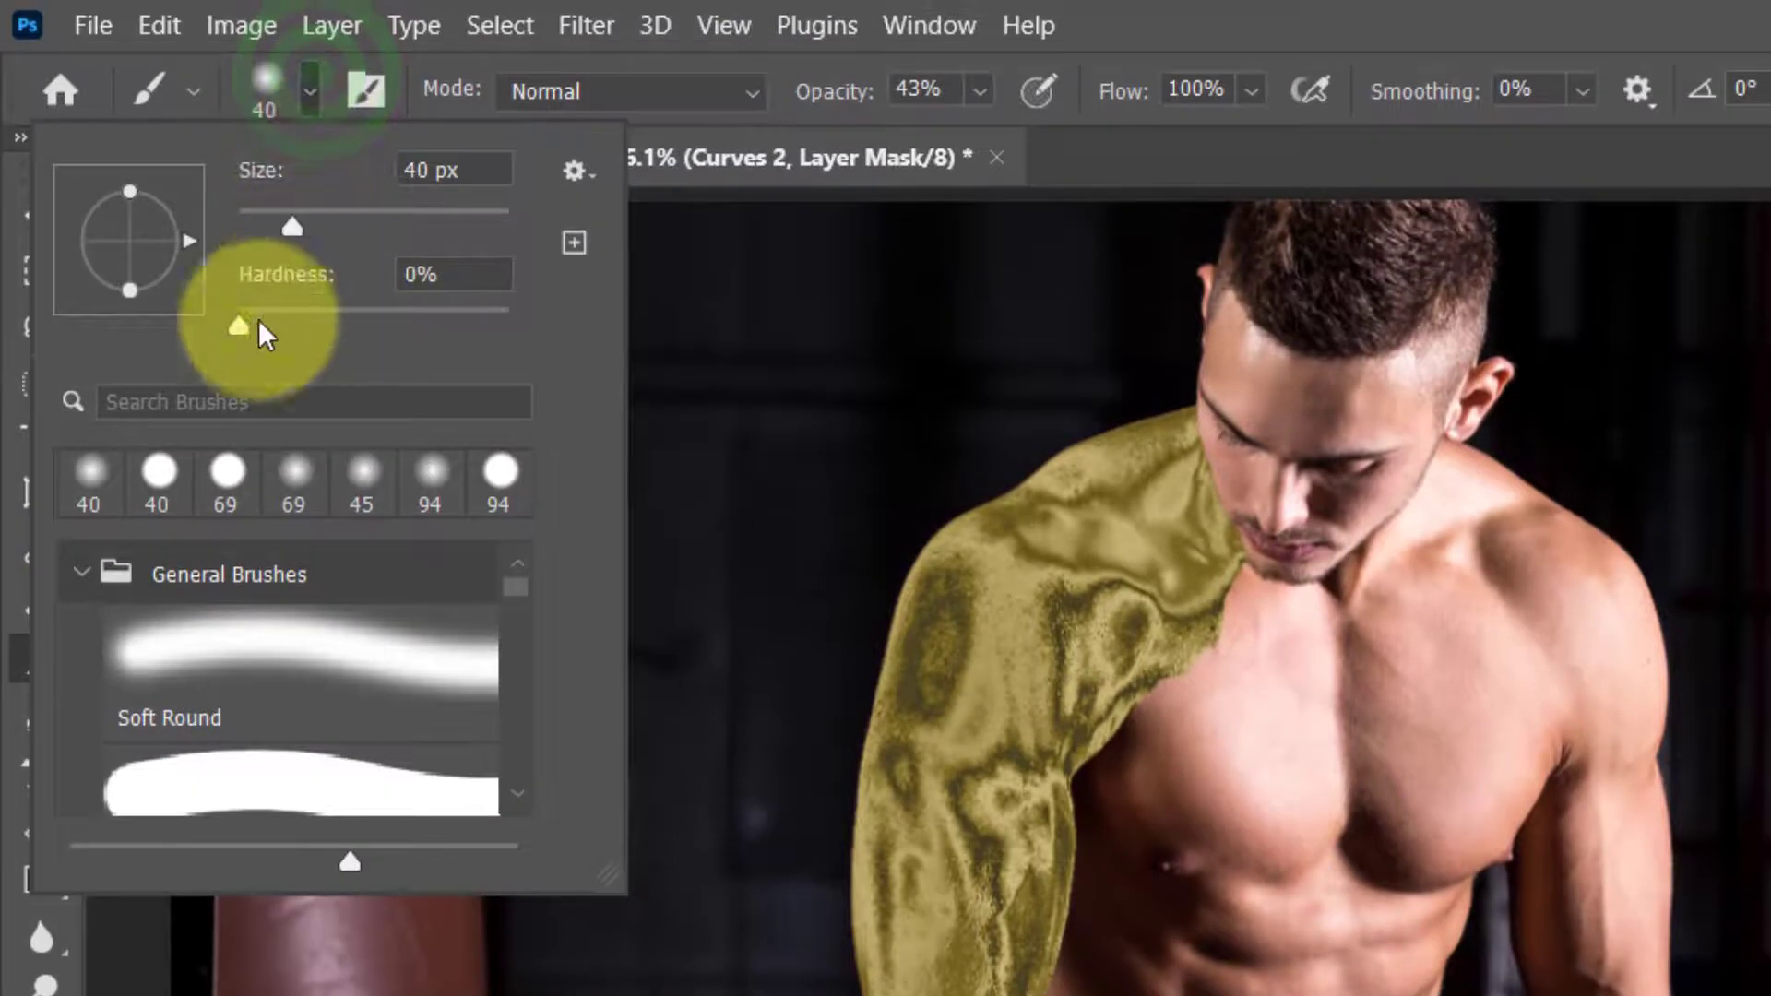
pyautogui.click(245, 325)
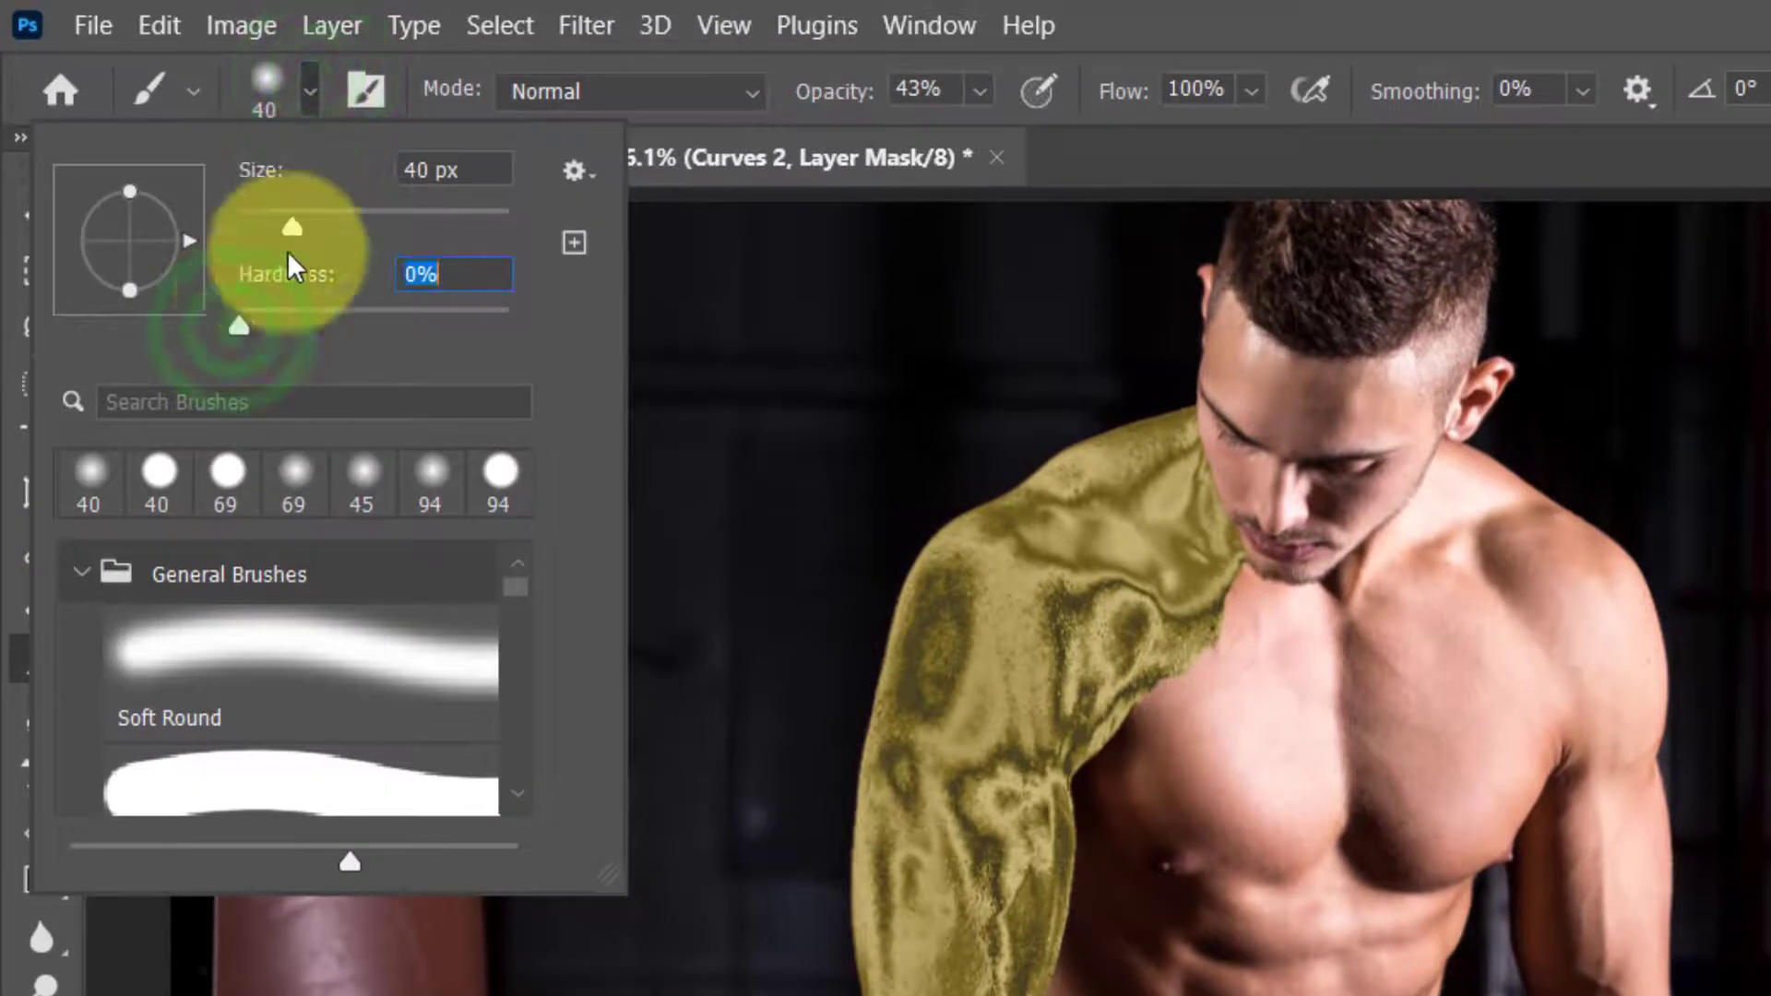
pyautogui.moveTo(334, 220); pyautogui.dragTo(335, 220)
pyautogui.click(305, 106)
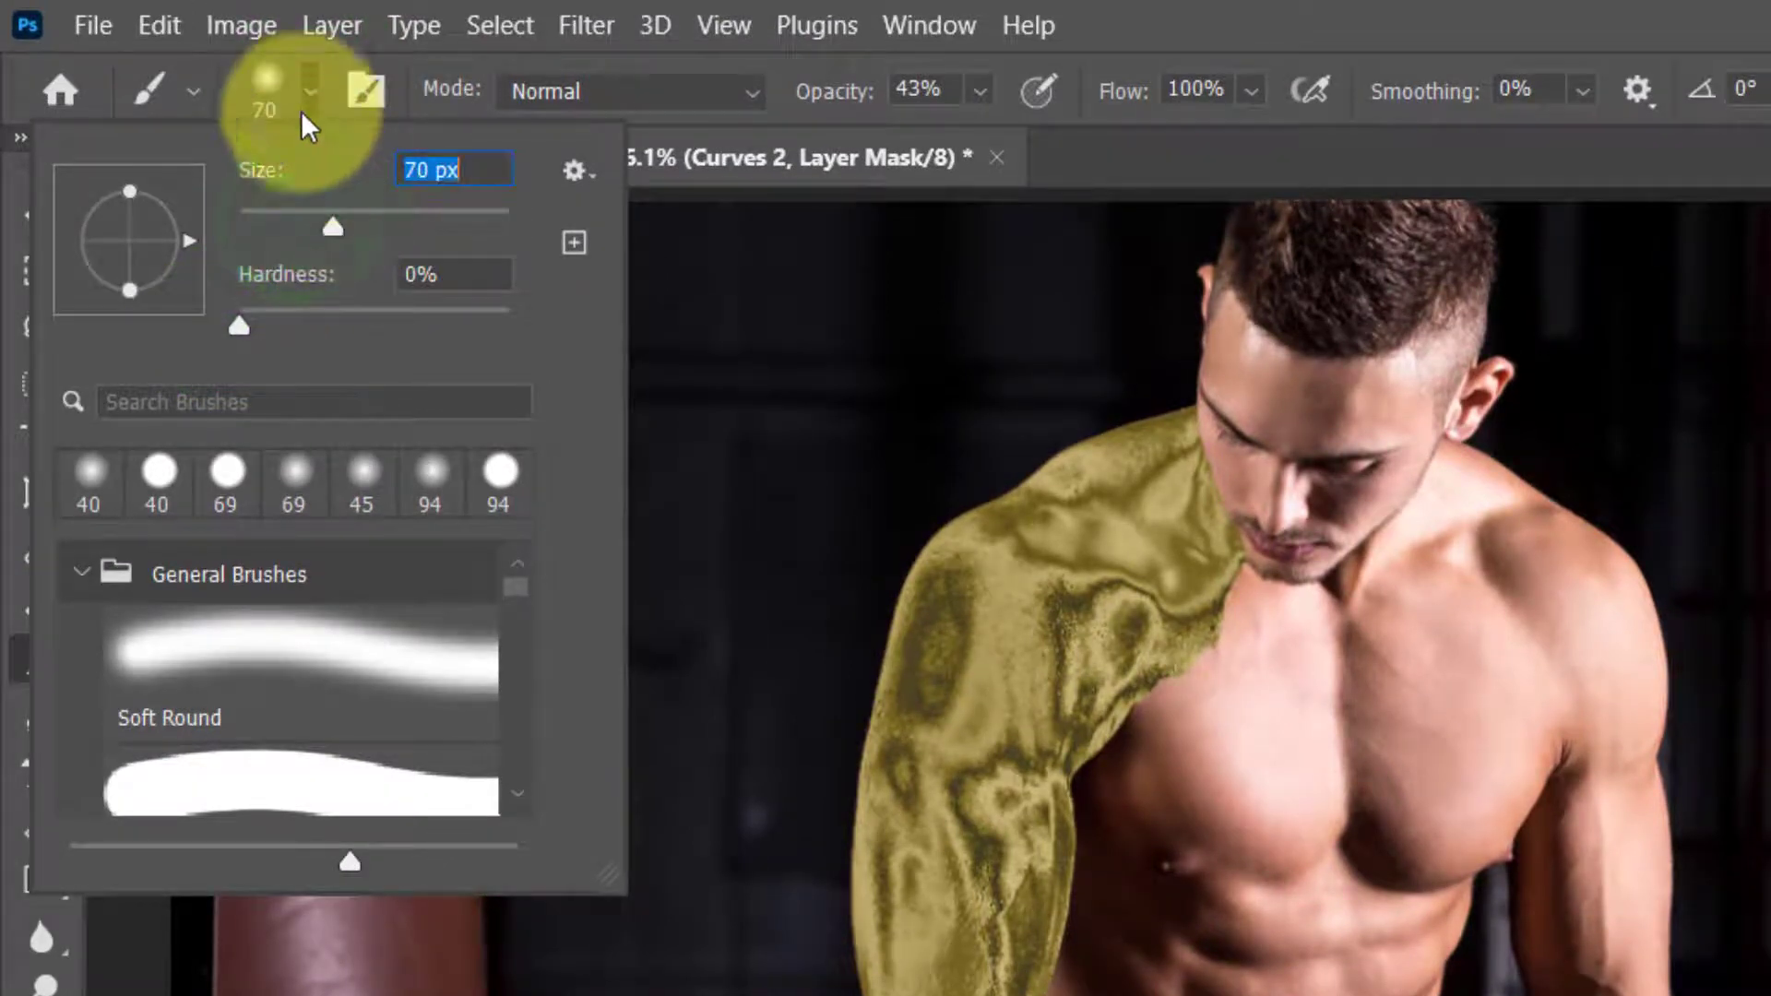
pyautogui.click(980, 89)
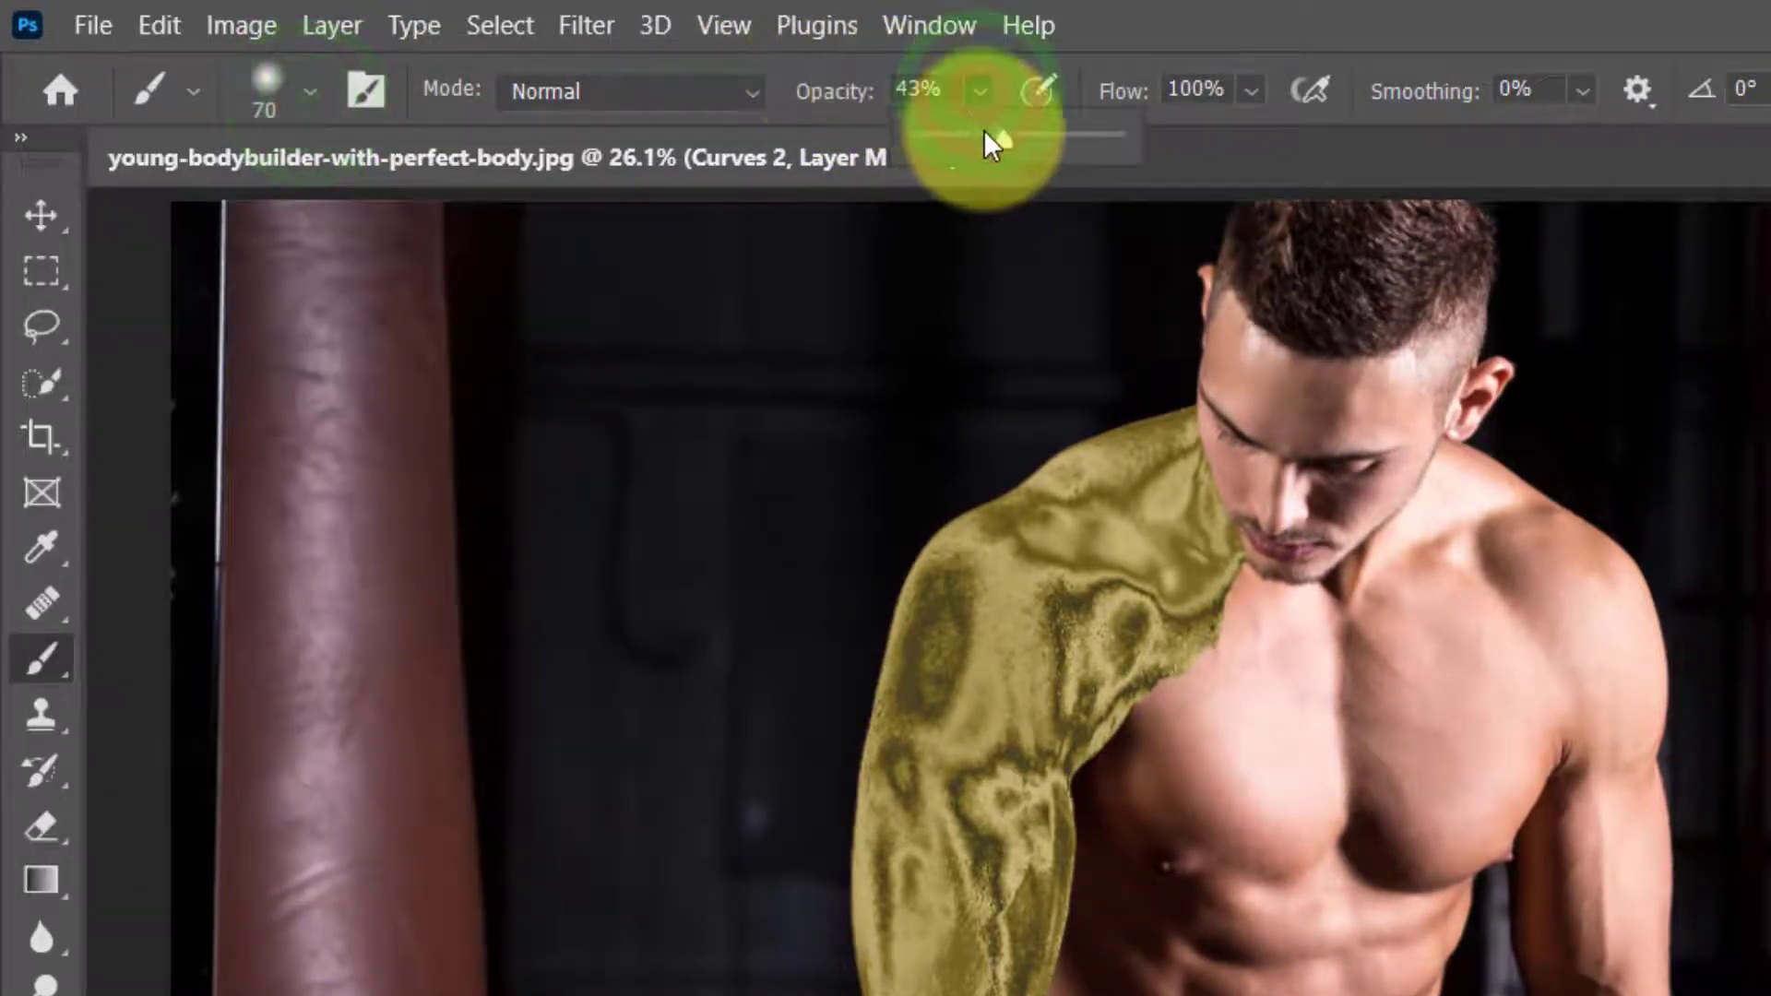
pyautogui.click(998, 135)
pyautogui.click(977, 91)
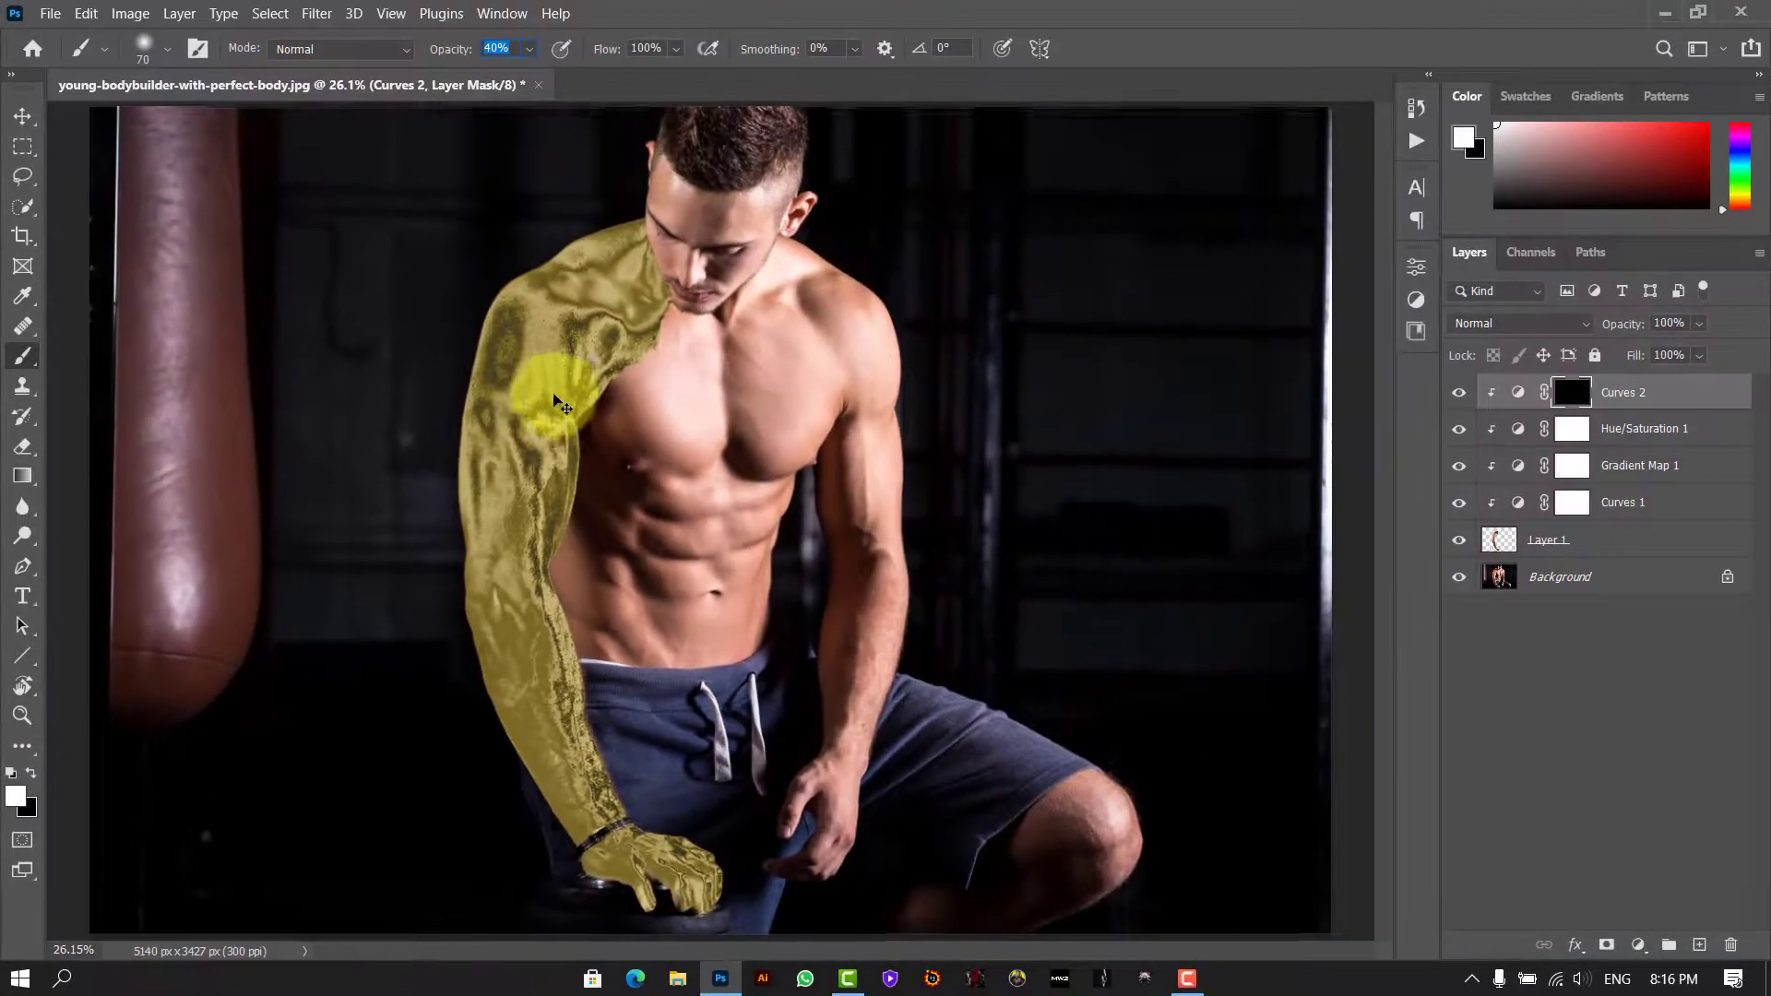
# - Paint white on the Curves 2 mask over the forearm, elbow and upper arm to add highlights, and compare before and after
pyautogui.scroll(3, 618, 345)
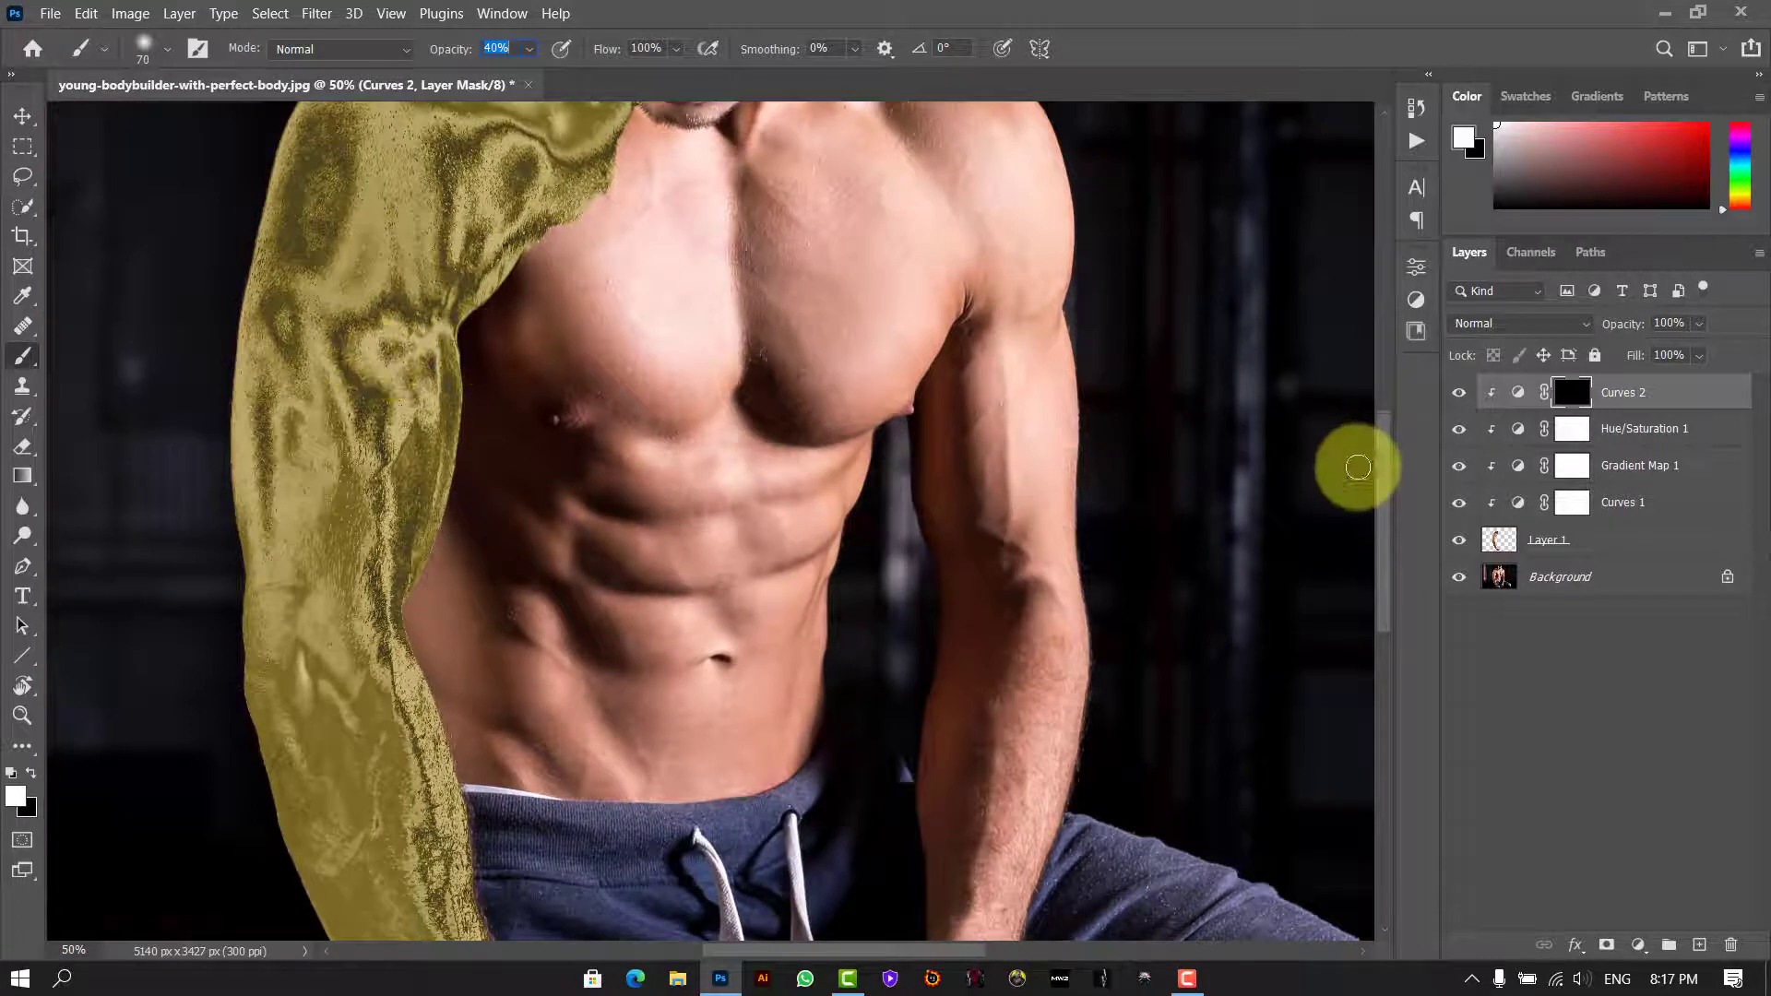
pyautogui.scroll(2, 1372, 474)
pyautogui.moveTo(379, 277)
pyautogui.mouseDown()
pyautogui.moveTo(328, 421)
pyautogui.moveTo(379, 272)
pyautogui.moveTo(300, 438)
pyautogui.moveTo(350, 380)
pyautogui.moveTo(383, 262)
pyautogui.moveTo(344, 390)
pyautogui.moveTo(367, 199)
pyautogui.moveTo(347, 173)
pyautogui.moveTo(366, 248)
pyautogui.moveTo(381, 226)
pyautogui.moveTo(350, 229)
pyautogui.moveTo(329, 188)
pyautogui.moveTo(298, 200)
pyautogui.moveTo(251, 341)
pyautogui.moveTo(312, 215)
pyautogui.moveTo(297, 211)
pyautogui.moveTo(260, 329)
pyautogui.moveTo(286, 249)
pyautogui.moveTo(265, 425)
pyautogui.moveTo(446, 428)
pyautogui.moveTo(433, 264)
pyautogui.moveTo(490, 183)
pyautogui.moveTo(546, 236)
pyautogui.moveTo(522, 191)
pyautogui.moveTo(565, 257)
pyautogui.moveTo(566, 307)
pyautogui.moveTo(574, 201)
pyautogui.moveTo(547, 236)
pyautogui.moveTo(597, 166)
pyautogui.moveTo(563, 259)
pyautogui.moveTo(574, 188)
pyautogui.moveTo(559, 283)
pyautogui.moveTo(575, 301)
pyautogui.moveTo(587, 286)
pyautogui.moveTo(493, 385)
pyautogui.moveTo(503, 418)
pyautogui.moveTo(449, 416)
pyautogui.moveTo(453, 489)
pyautogui.moveTo(386, 468)
pyautogui.moveTo(405, 506)
pyautogui.moveTo(336, 502)
pyautogui.moveTo(293, 545)
pyautogui.moveTo(253, 472)
pyautogui.moveTo(246, 490)
pyautogui.moveTo(336, 571)
pyautogui.moveTo(319, 597)
pyautogui.moveTo(407, 579)
pyautogui.moveTo(418, 657)
pyautogui.moveTo(441, 650)
pyautogui.moveTo(446, 693)
pyautogui.mouseUp()
pyautogui.scroll(1, 566, 305)
pyautogui.scroll(-1, 388, 467)
pyautogui.scroll(-1, 336, 501)
pyautogui.scroll(-1, 324, 561)
pyautogui.scroll(-1, 399, 577)
pyautogui.scroll(-1, 446, 693)
pyautogui.moveTo(218, 455); pyautogui.dragTo(237, 542)
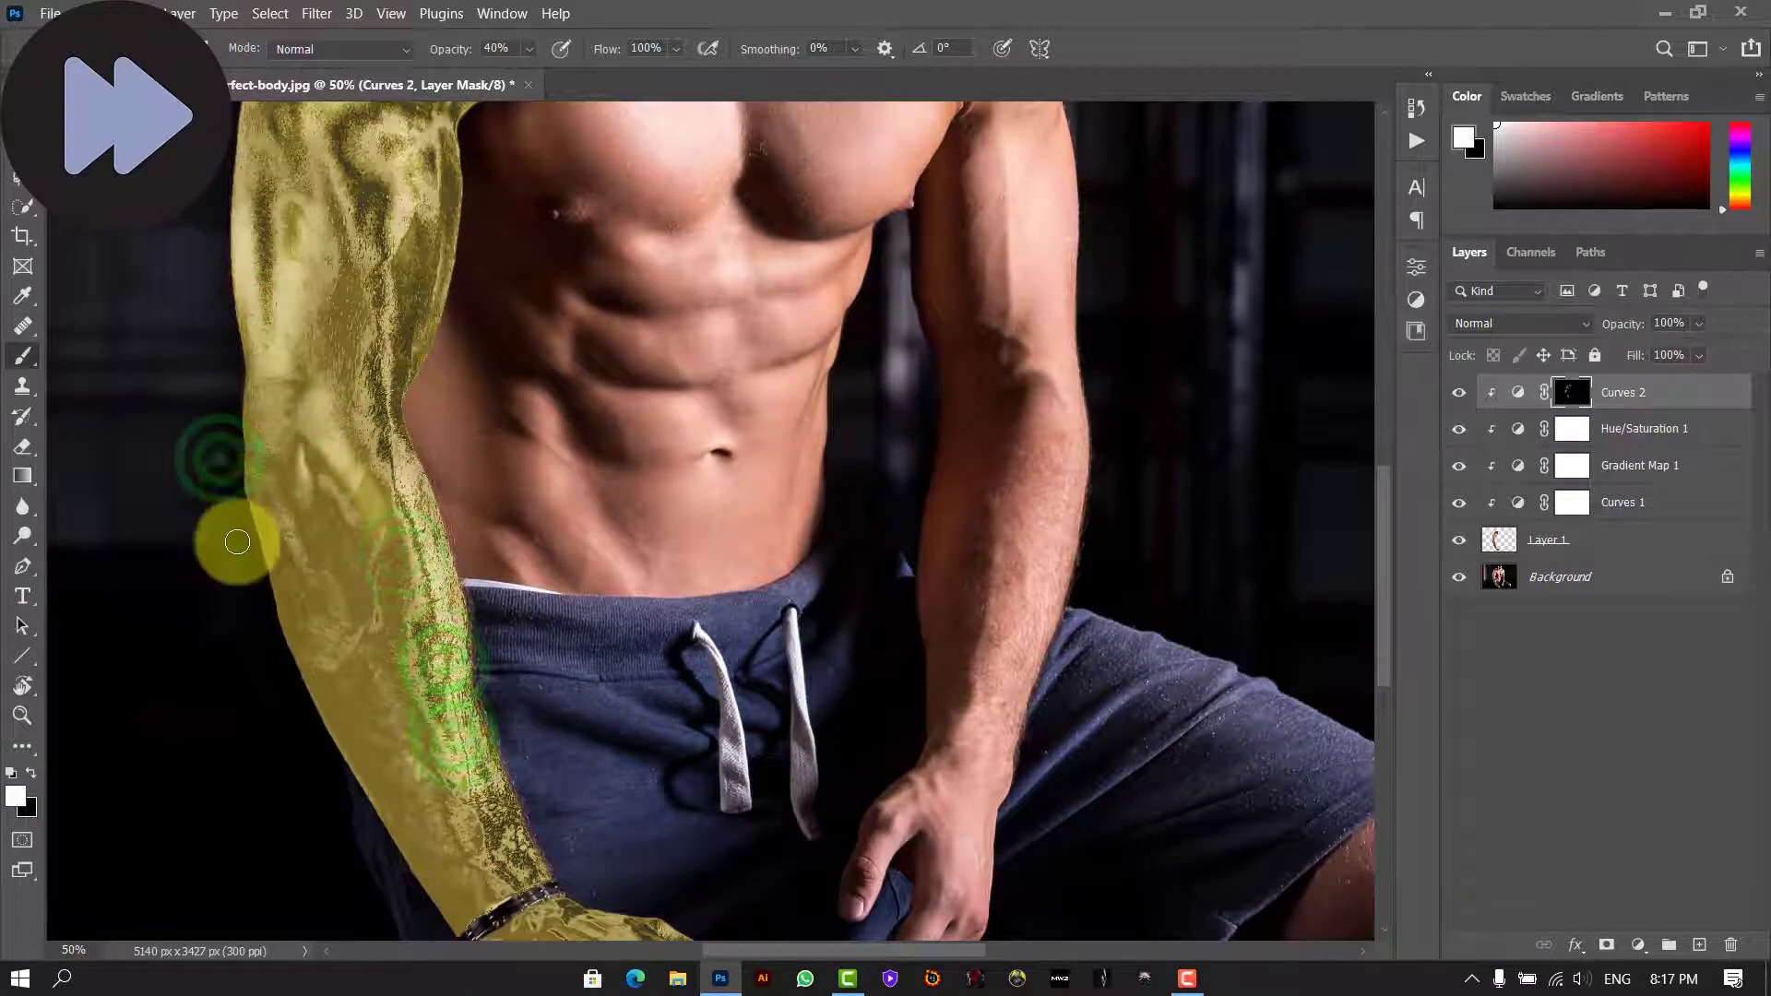
pyautogui.scroll(1, 237, 541)
pyautogui.moveTo(316, 498); pyautogui.dragTo(420, 558)
pyautogui.scroll(1, 403, 332)
pyautogui.moveTo(403, 332)
pyautogui.mouseDown()
pyautogui.moveTo(380, 461)
pyautogui.moveTo(310, 512)
pyautogui.mouseUp()
pyautogui.scroll(1, 310, 512)
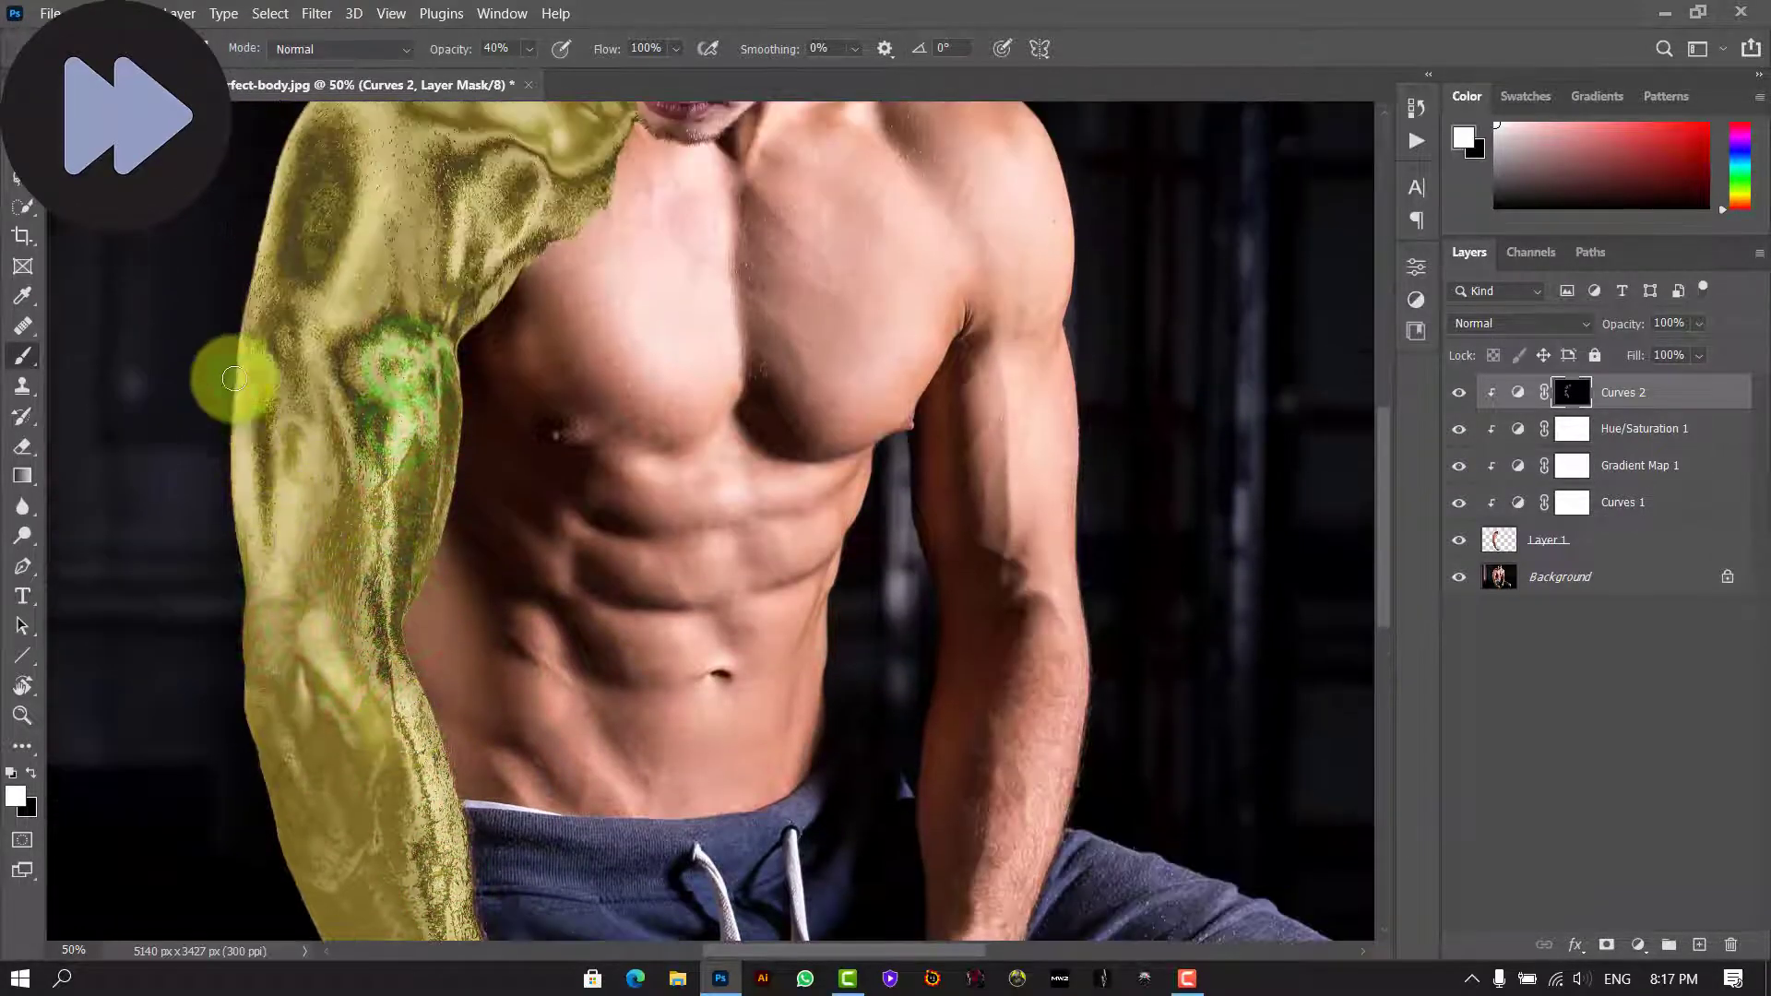
pyautogui.moveTo(223, 380); pyautogui.dragTo(237, 515)
pyautogui.moveTo(313, 431); pyautogui.dragTo(356, 389)
pyautogui.scroll(1, 356, 389)
pyautogui.moveTo(371, 205); pyautogui.dragTo(377, 315)
pyautogui.scroll(-5, 573, 296)
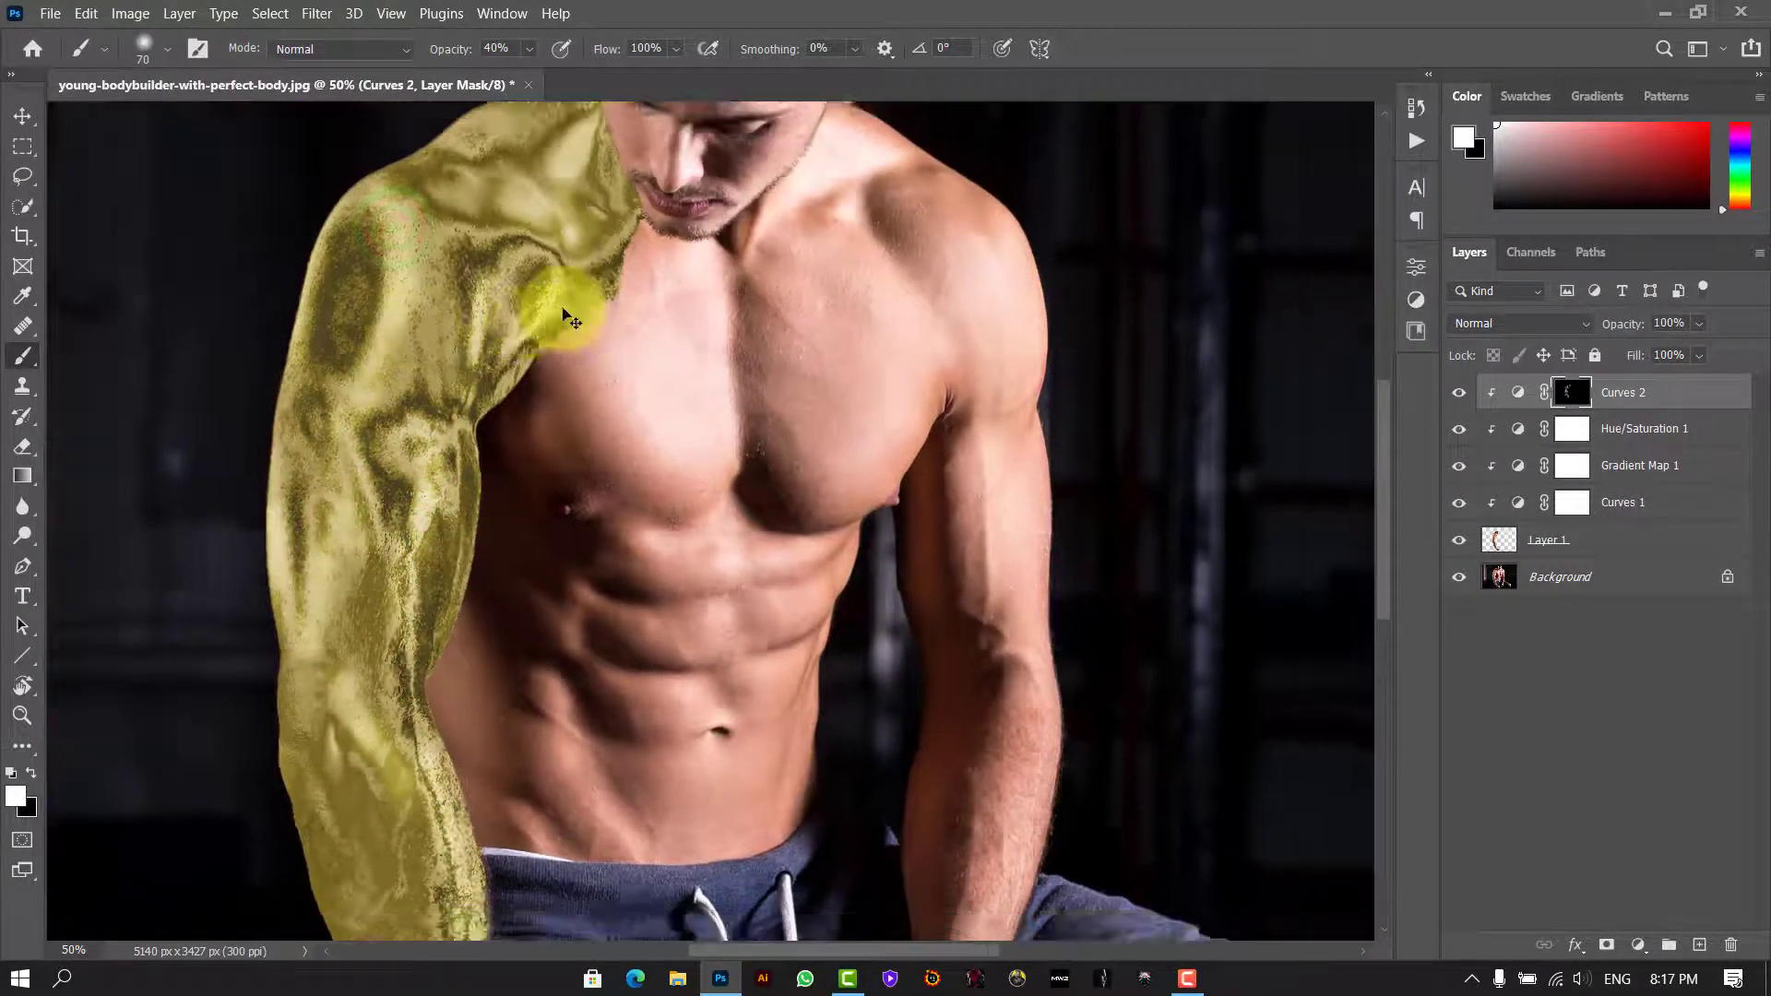
pyautogui.click(1460, 396)
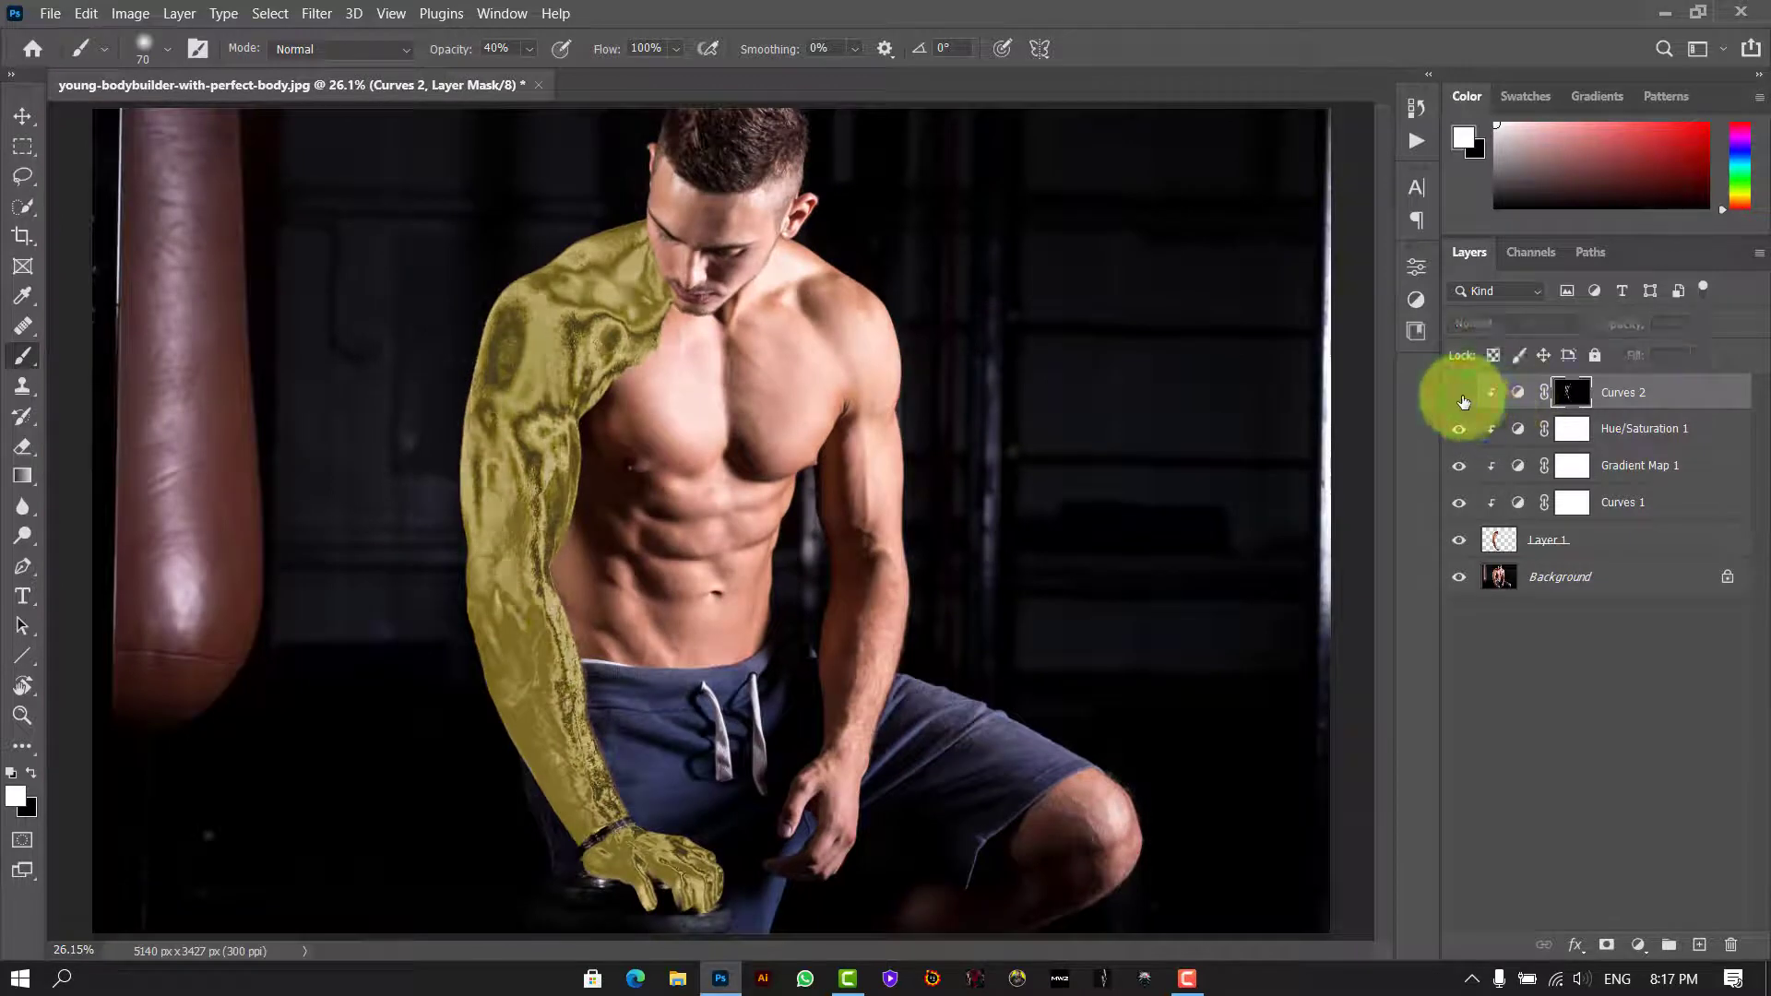
pyautogui.click(1461, 396)
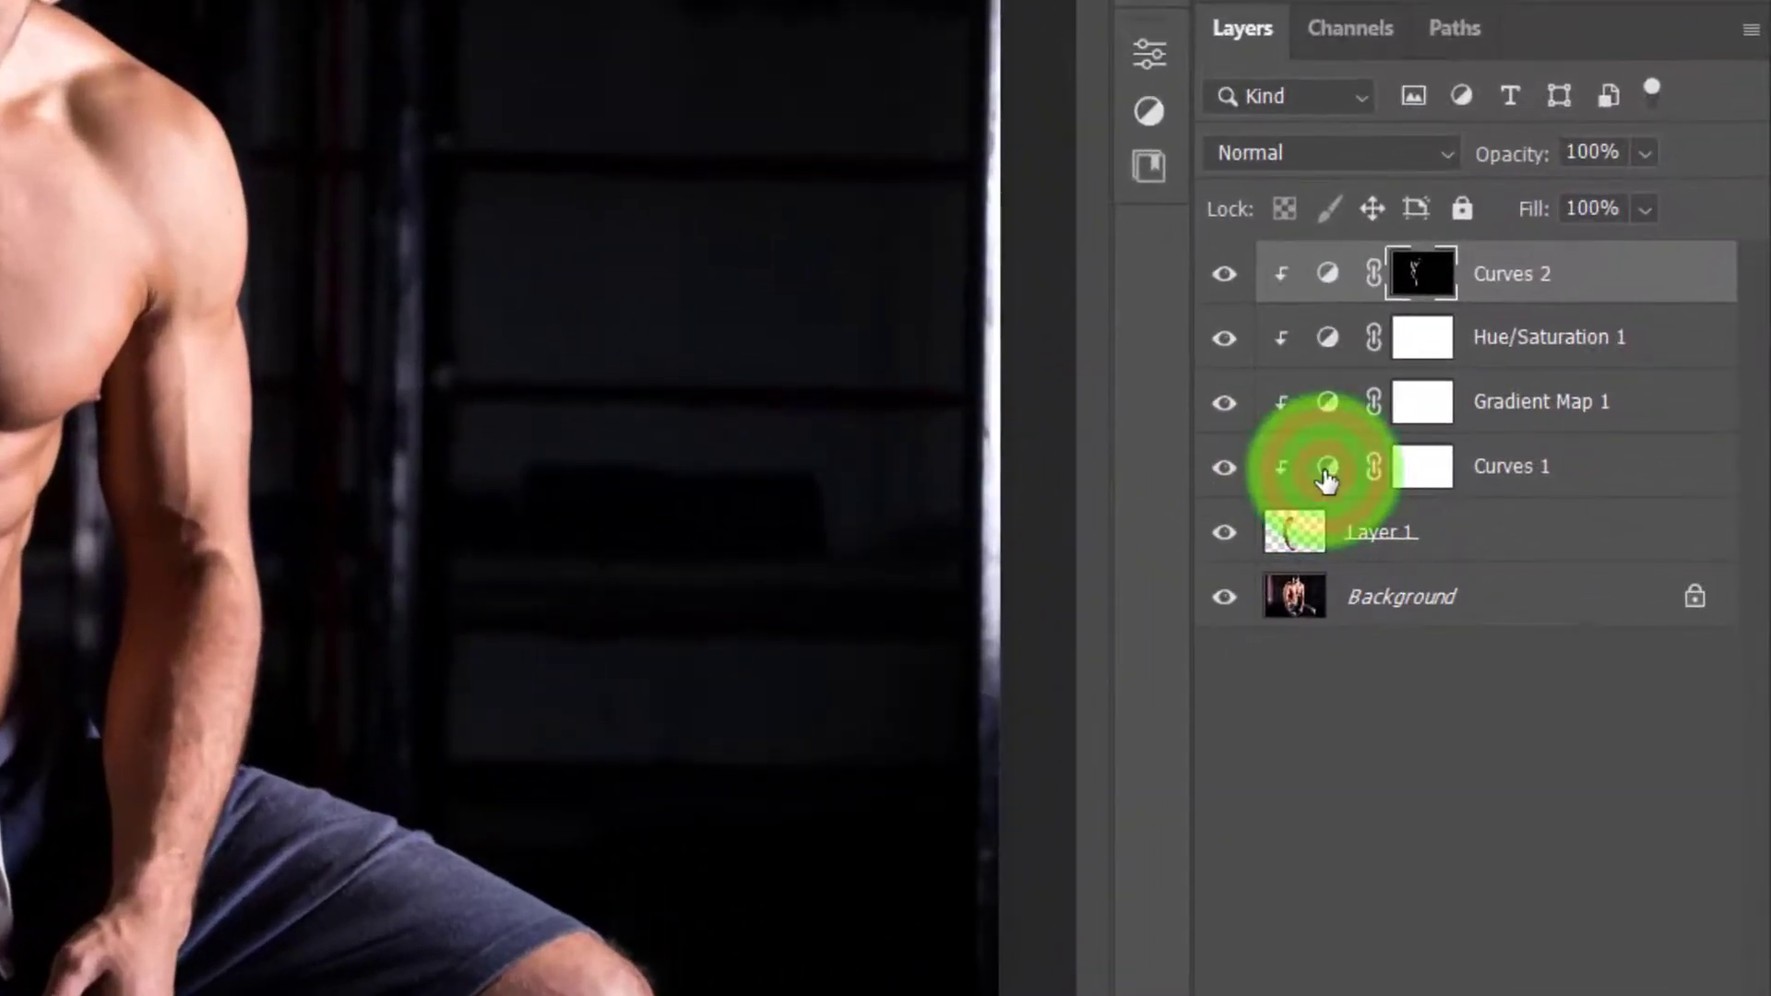
# - Reshape the Curves 1 adjustment by raising its first and last peaks, lowering the third peak and fine-tuning the points between
pyautogui.doubleClick(1325, 477)
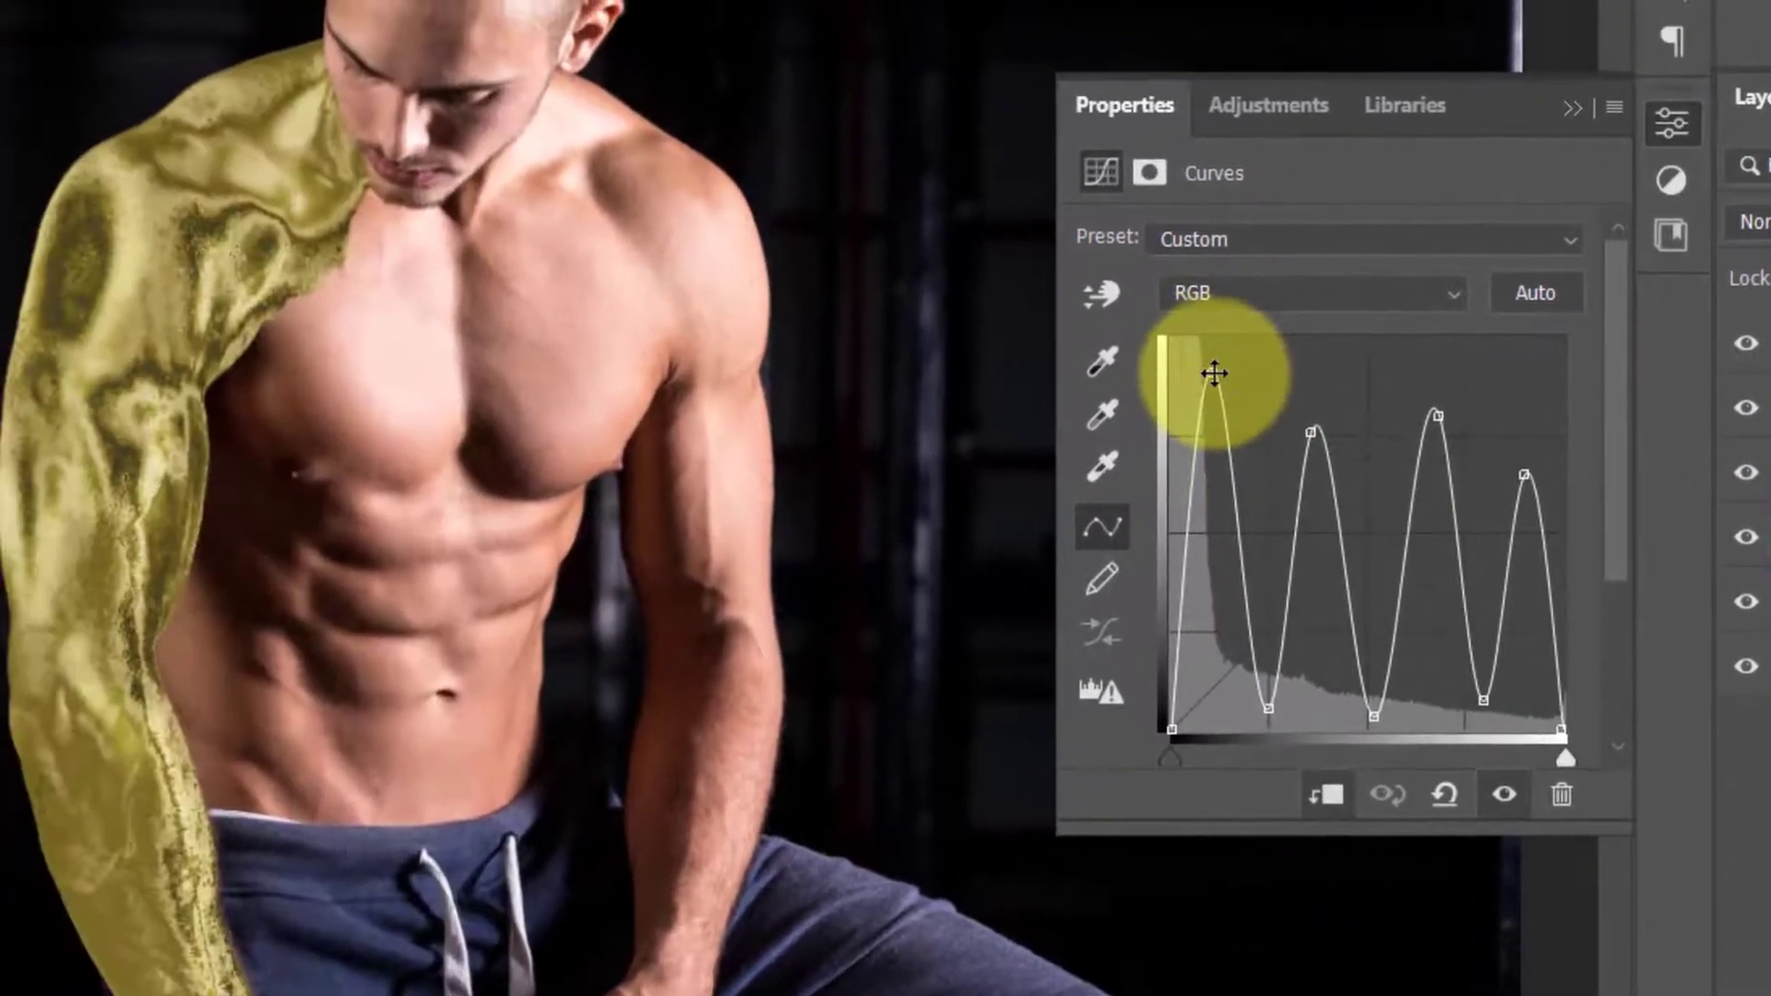
pyautogui.click(727, 340)
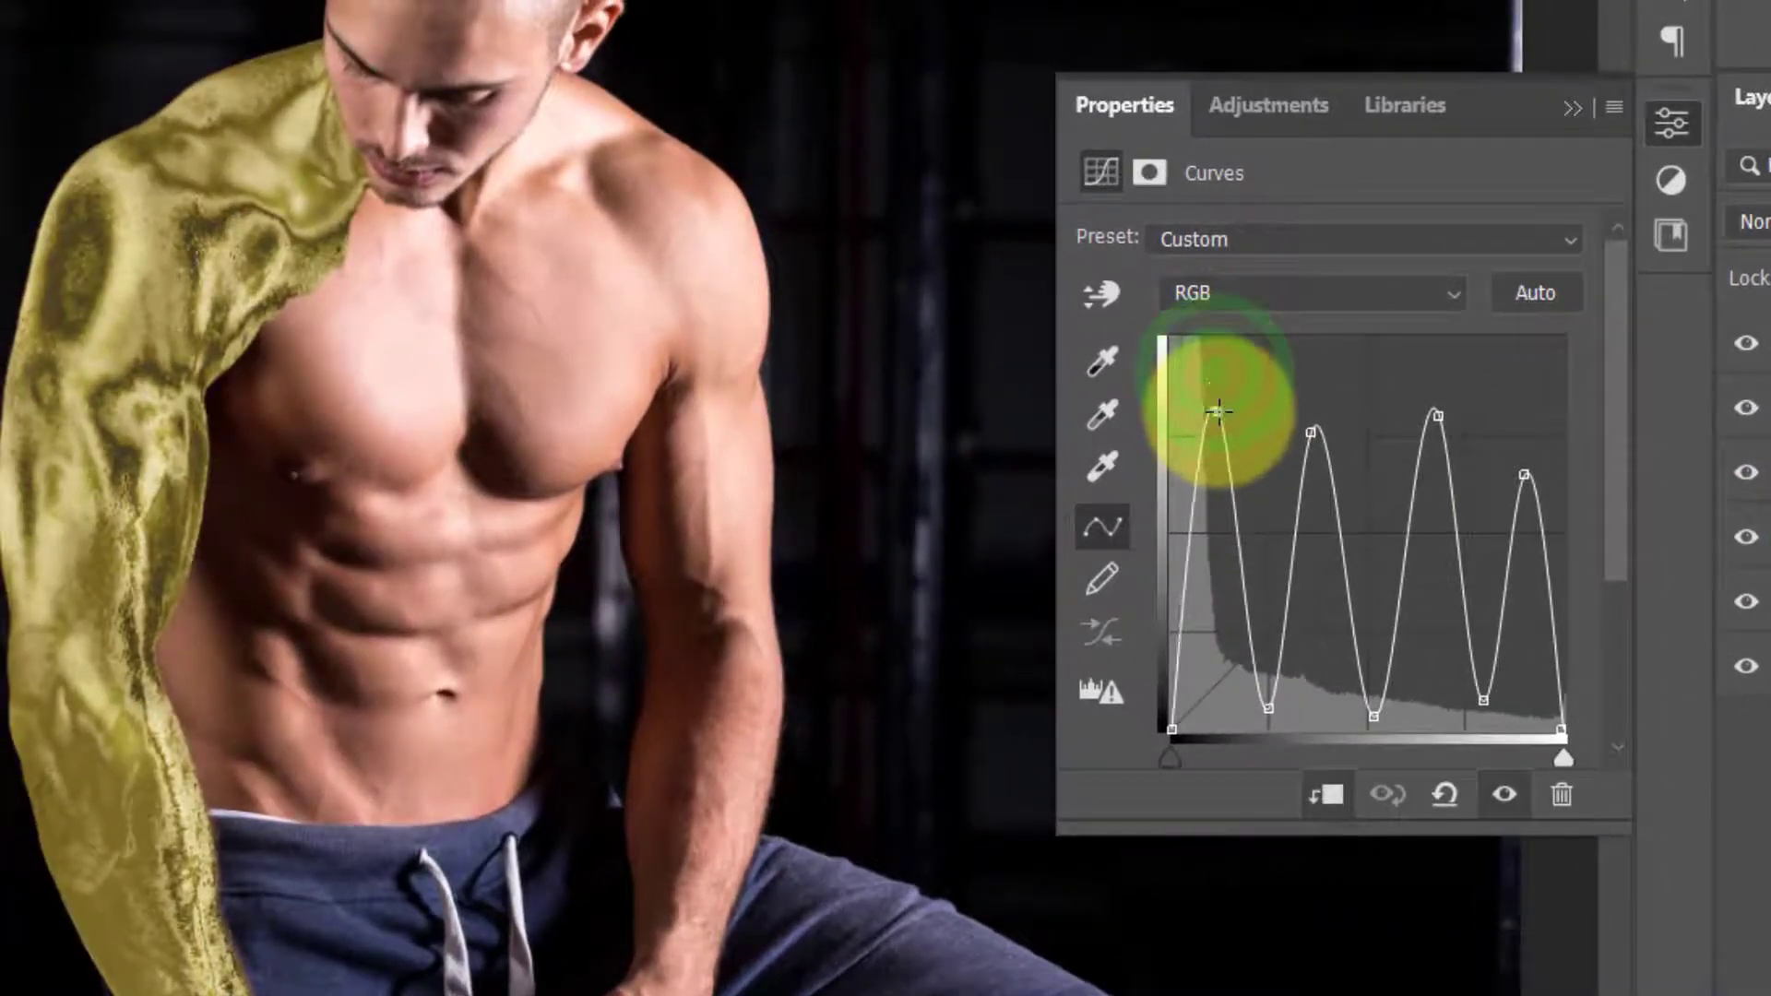
pyautogui.moveTo(1220, 434); pyautogui.dragTo(1205, 352)
pyautogui.moveTo(1268, 708)
pyautogui.mouseDown()
pyautogui.moveTo(1273, 618)
pyautogui.moveTo(1269, 704)
pyautogui.mouseUp()
pyautogui.moveTo(1310, 433)
pyautogui.mouseDown()
pyautogui.moveTo(1317, 462)
pyautogui.moveTo(1309, 376)
pyautogui.moveTo(1311, 443)
pyautogui.mouseUp()
pyautogui.moveTo(1373, 718)
pyautogui.mouseDown()
pyautogui.moveTo(1371, 672)
pyautogui.moveTo(1368, 711)
pyautogui.mouseUp()
pyautogui.moveTo(1437, 415); pyautogui.dragTo(1436, 486)
pyautogui.moveTo(1483, 699); pyautogui.dragTo(1487, 724)
pyautogui.moveTo(1524, 474); pyautogui.dragTo(1531, 359)
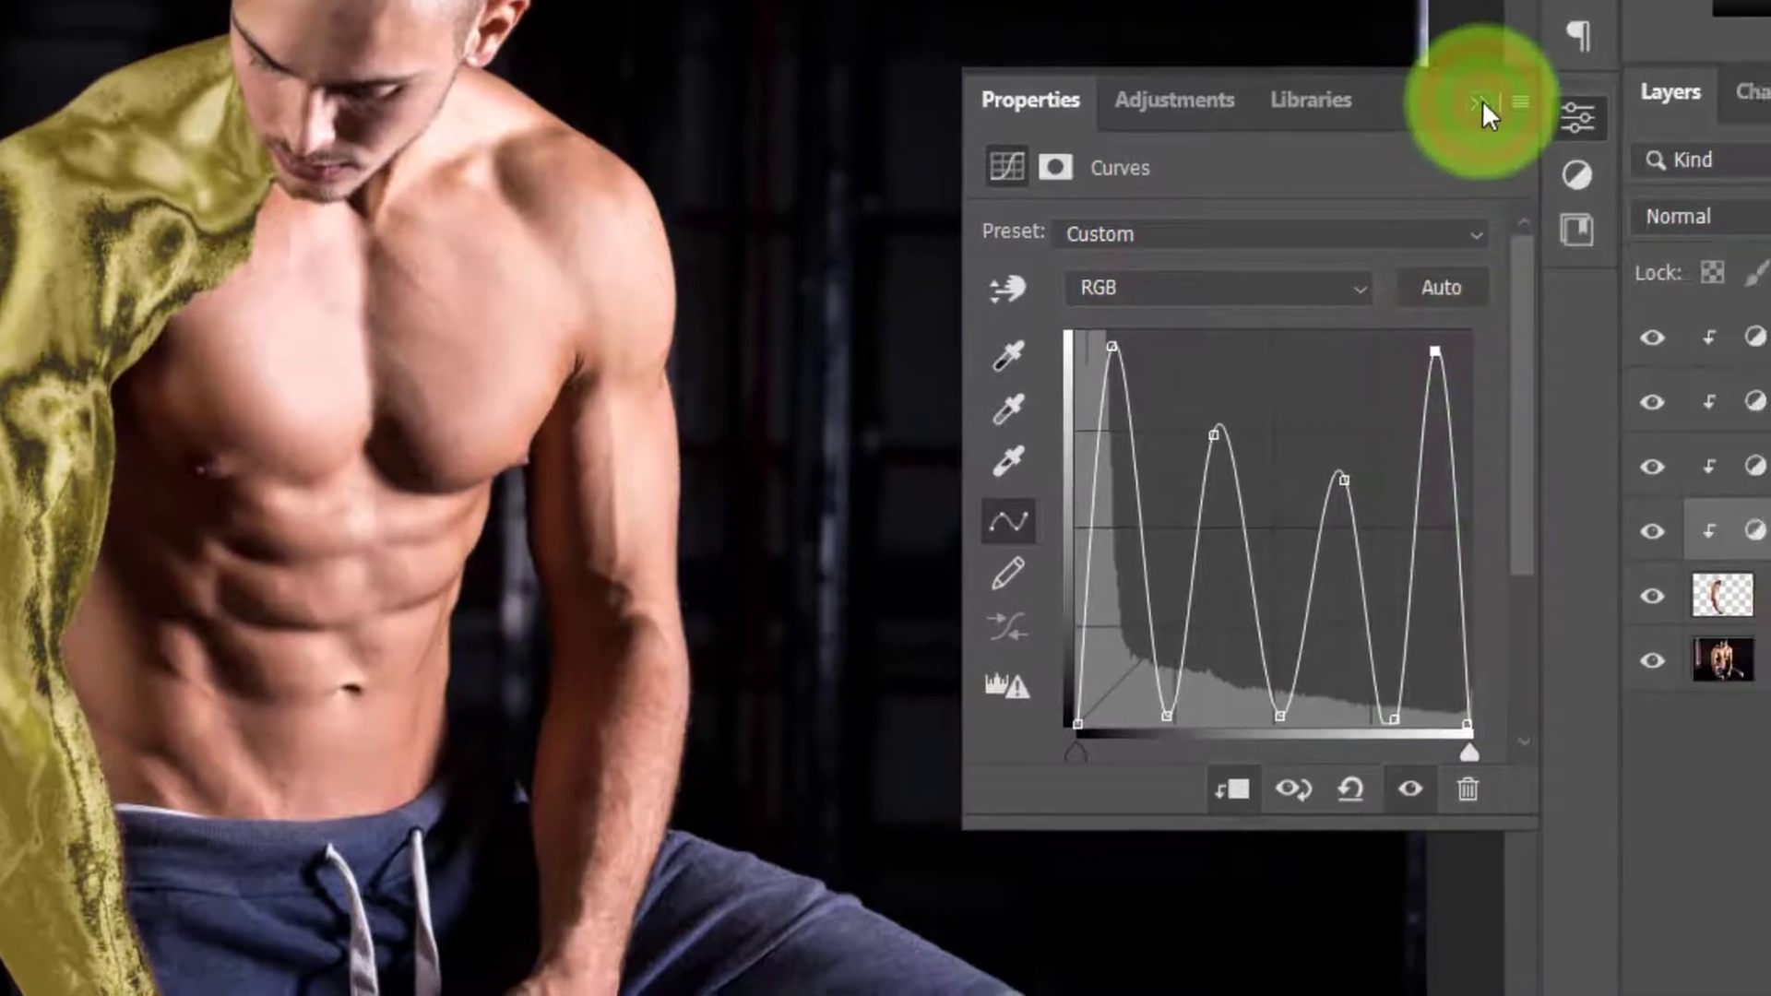
pyautogui.click(1572, 109)
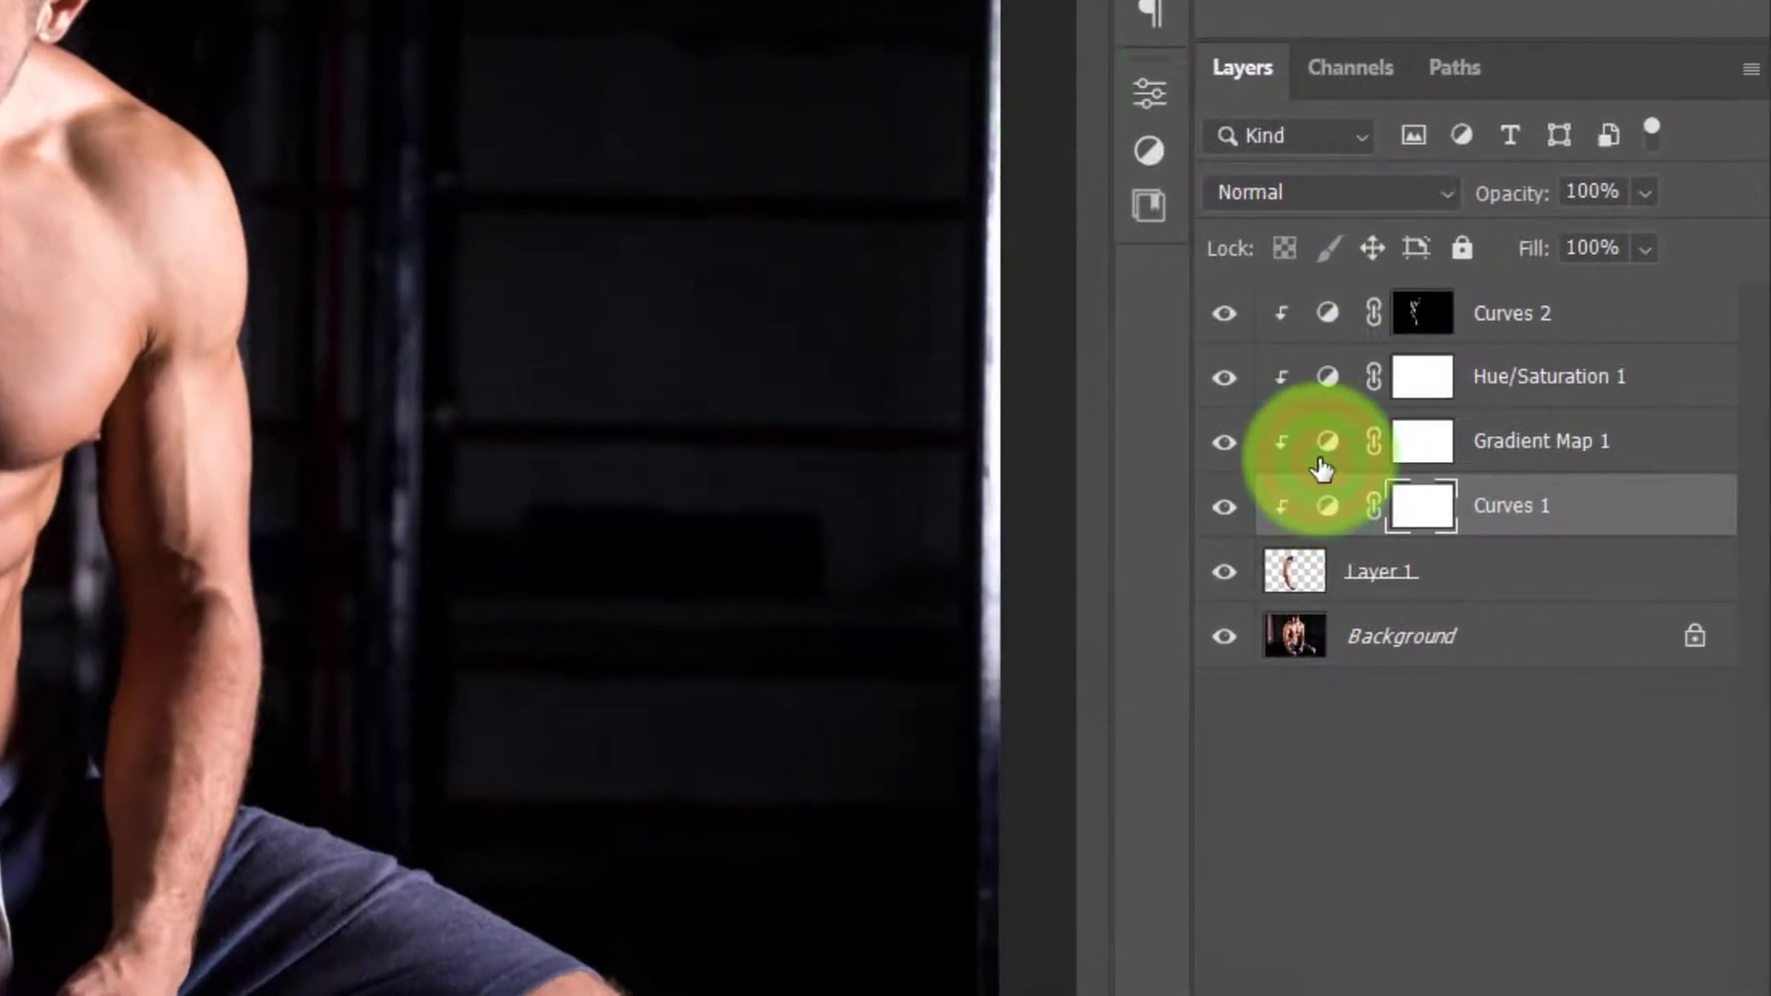
# - Change the gradient map's middle colour stop at location 24% to a slightly darker olive and apply the gradient
pyautogui.doubleClick(1321, 465)
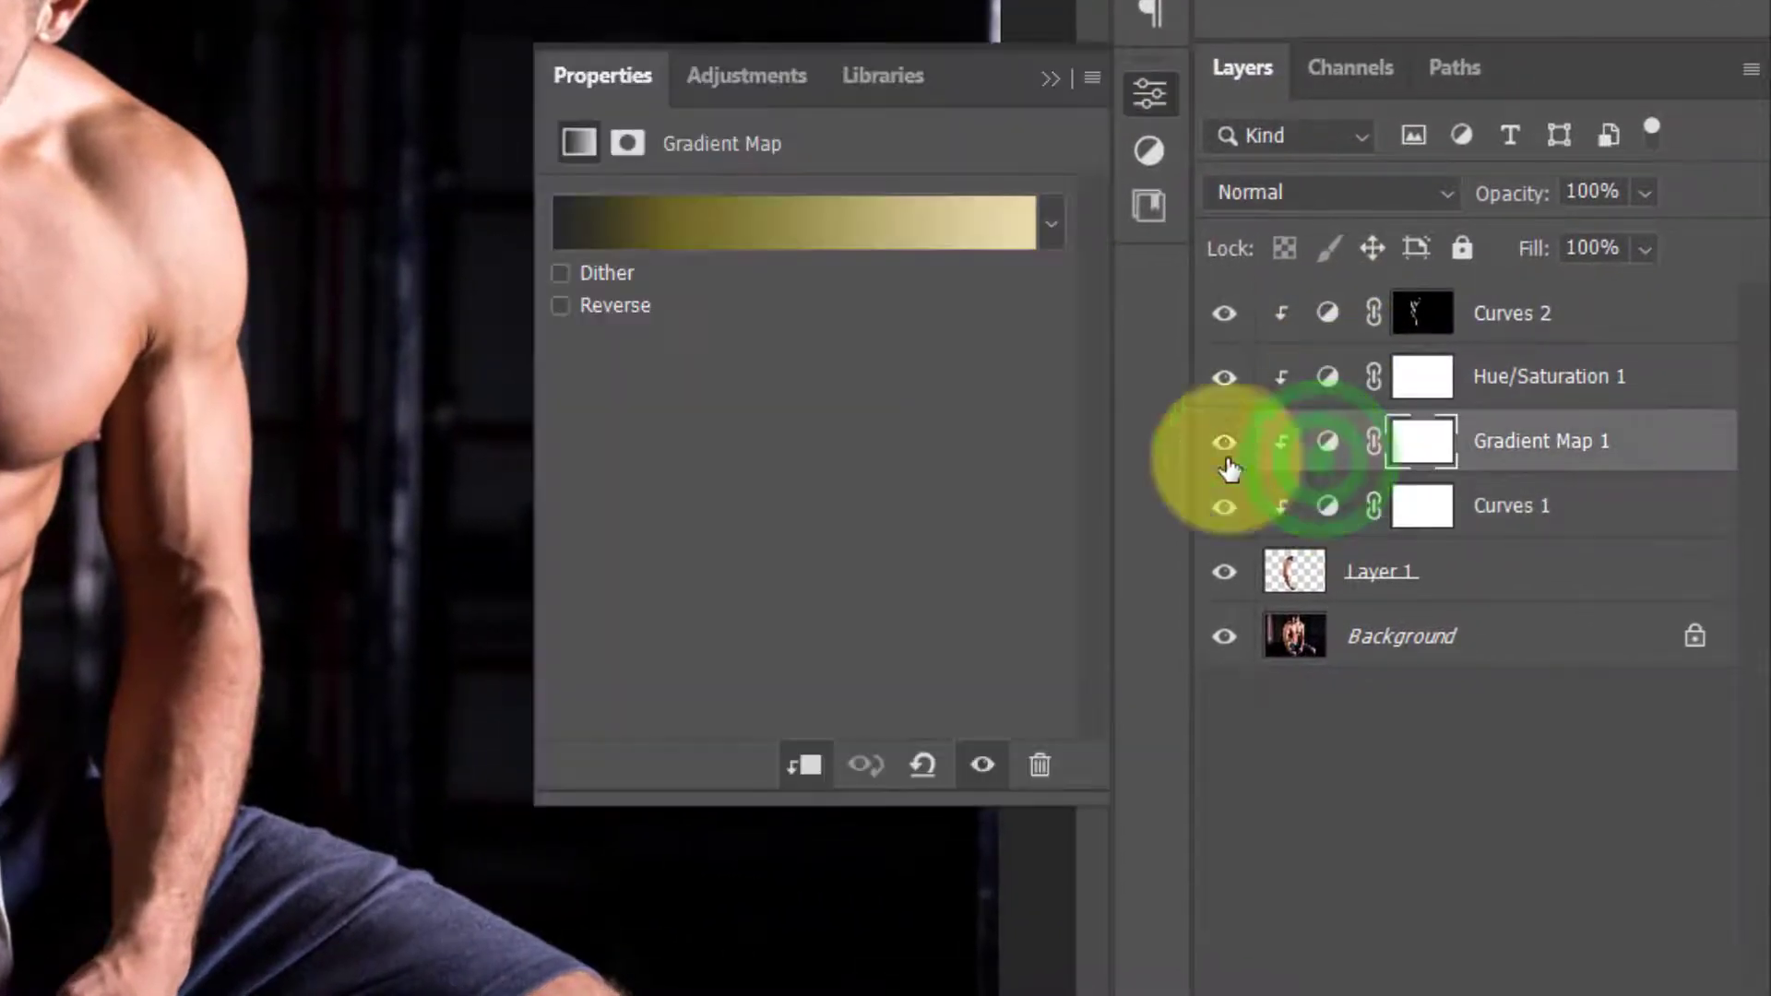
pyautogui.click(815, 225)
pyautogui.click(1033, 754)
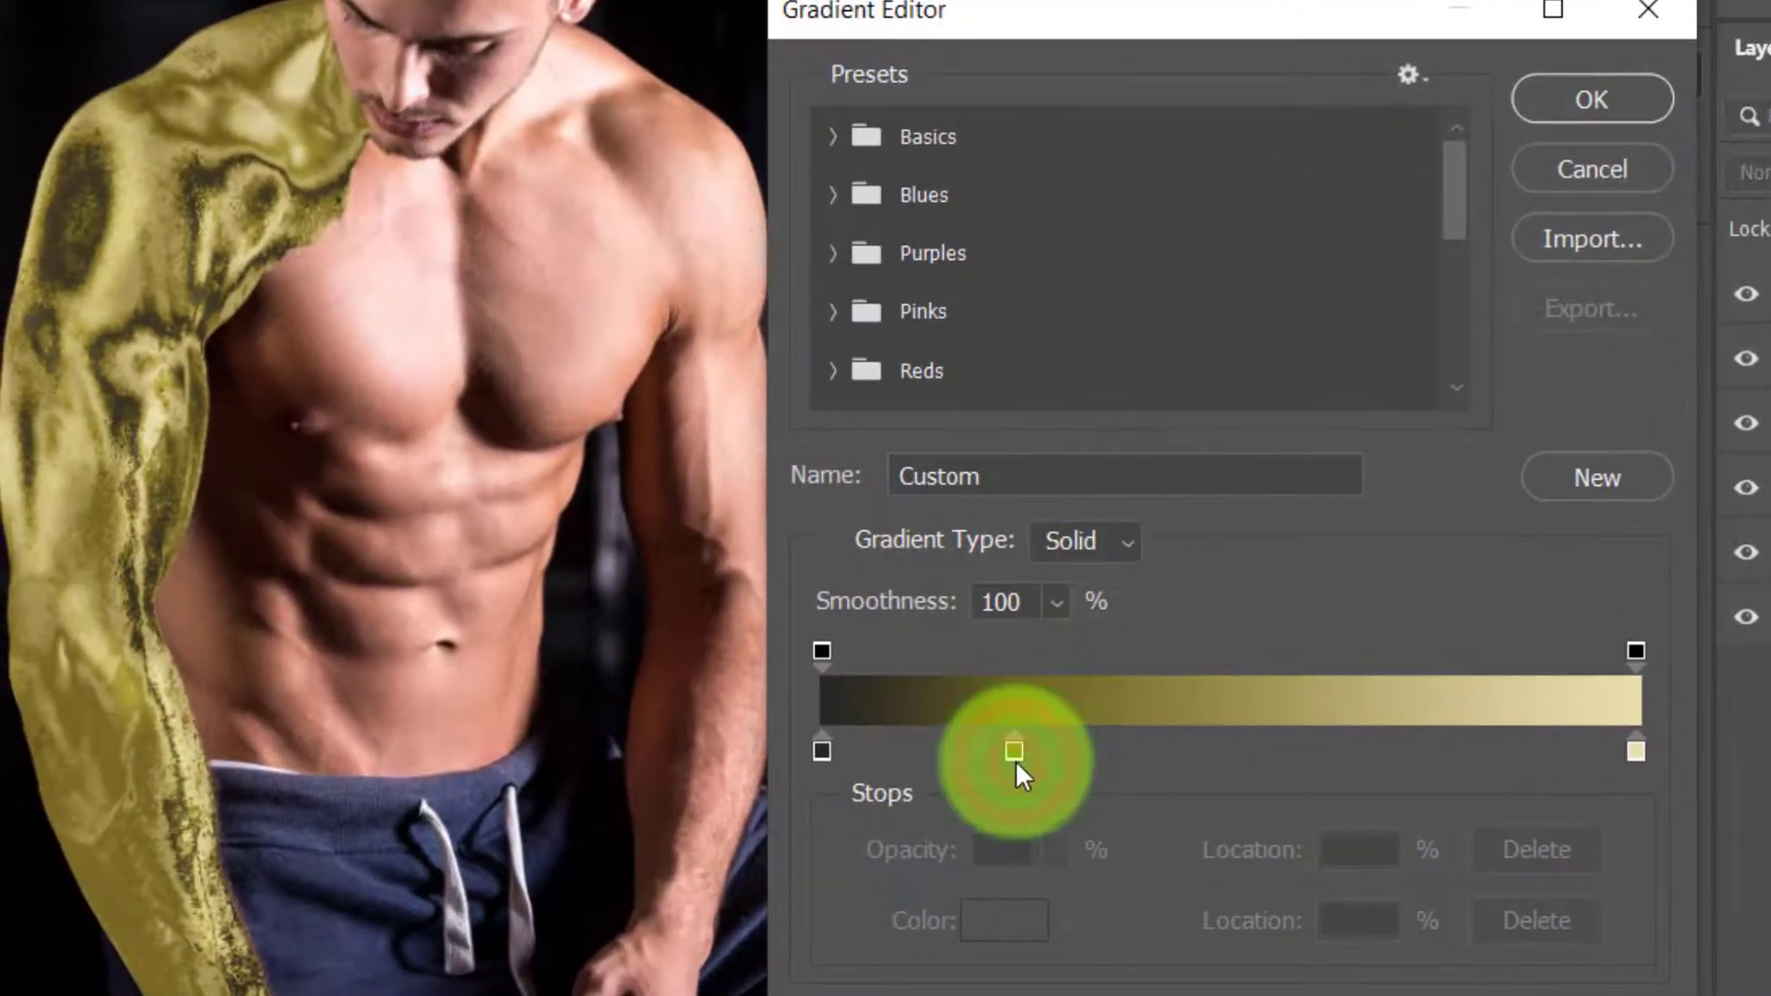
pyautogui.click(1015, 755)
pyautogui.doubleClick(1013, 758)
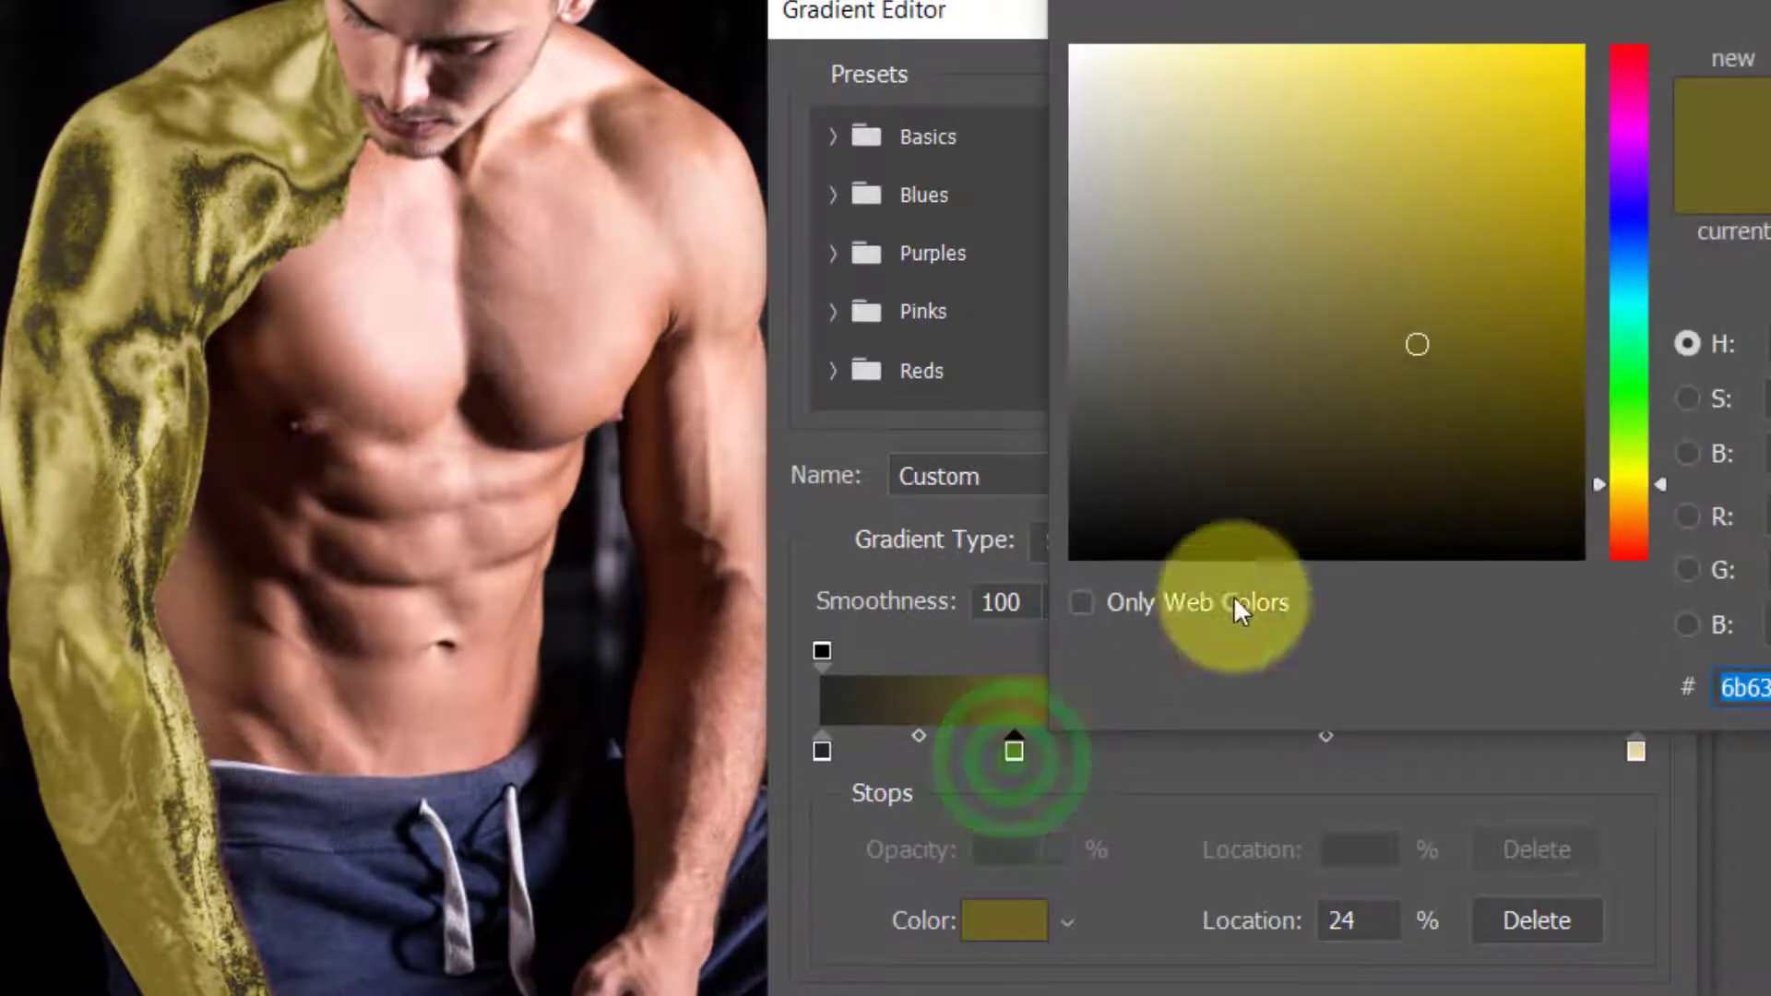
pyautogui.moveTo(1426, 375)
pyautogui.mouseDown()
pyautogui.moveTo(1411, 333)
pyautogui.moveTo(1446, 294)
pyautogui.moveTo(1420, 357)
pyautogui.mouseUp()
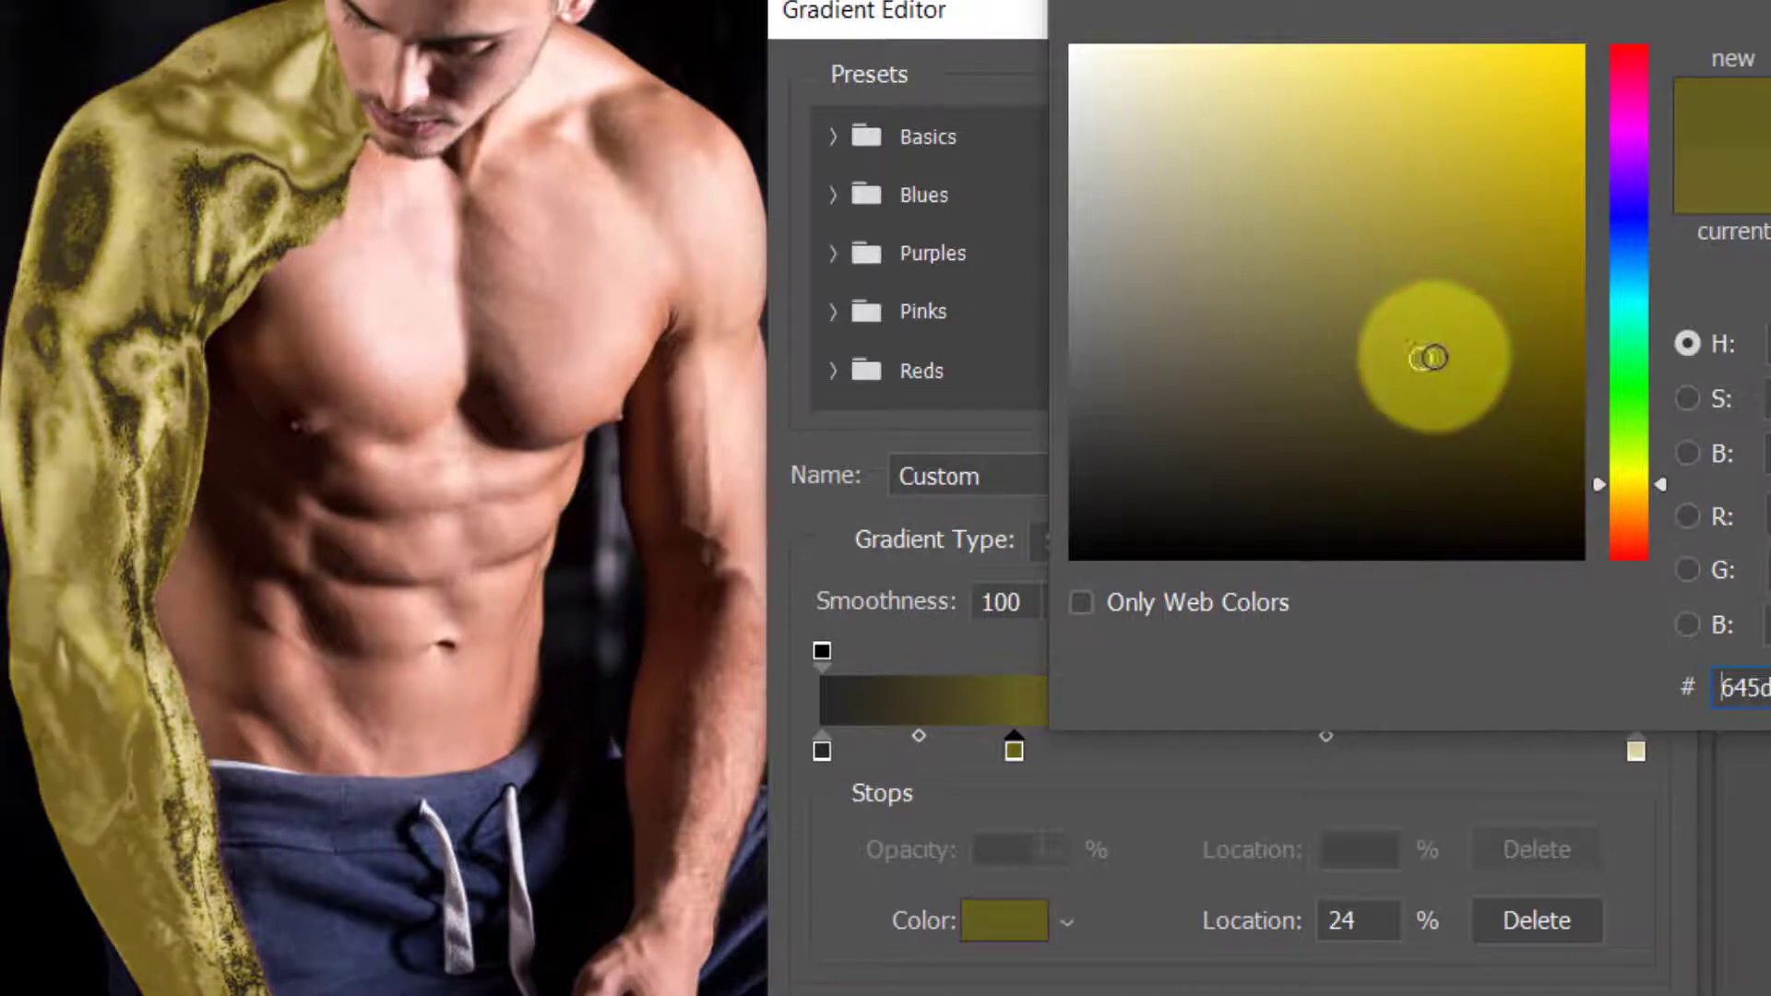
pyautogui.click(1770, 35)
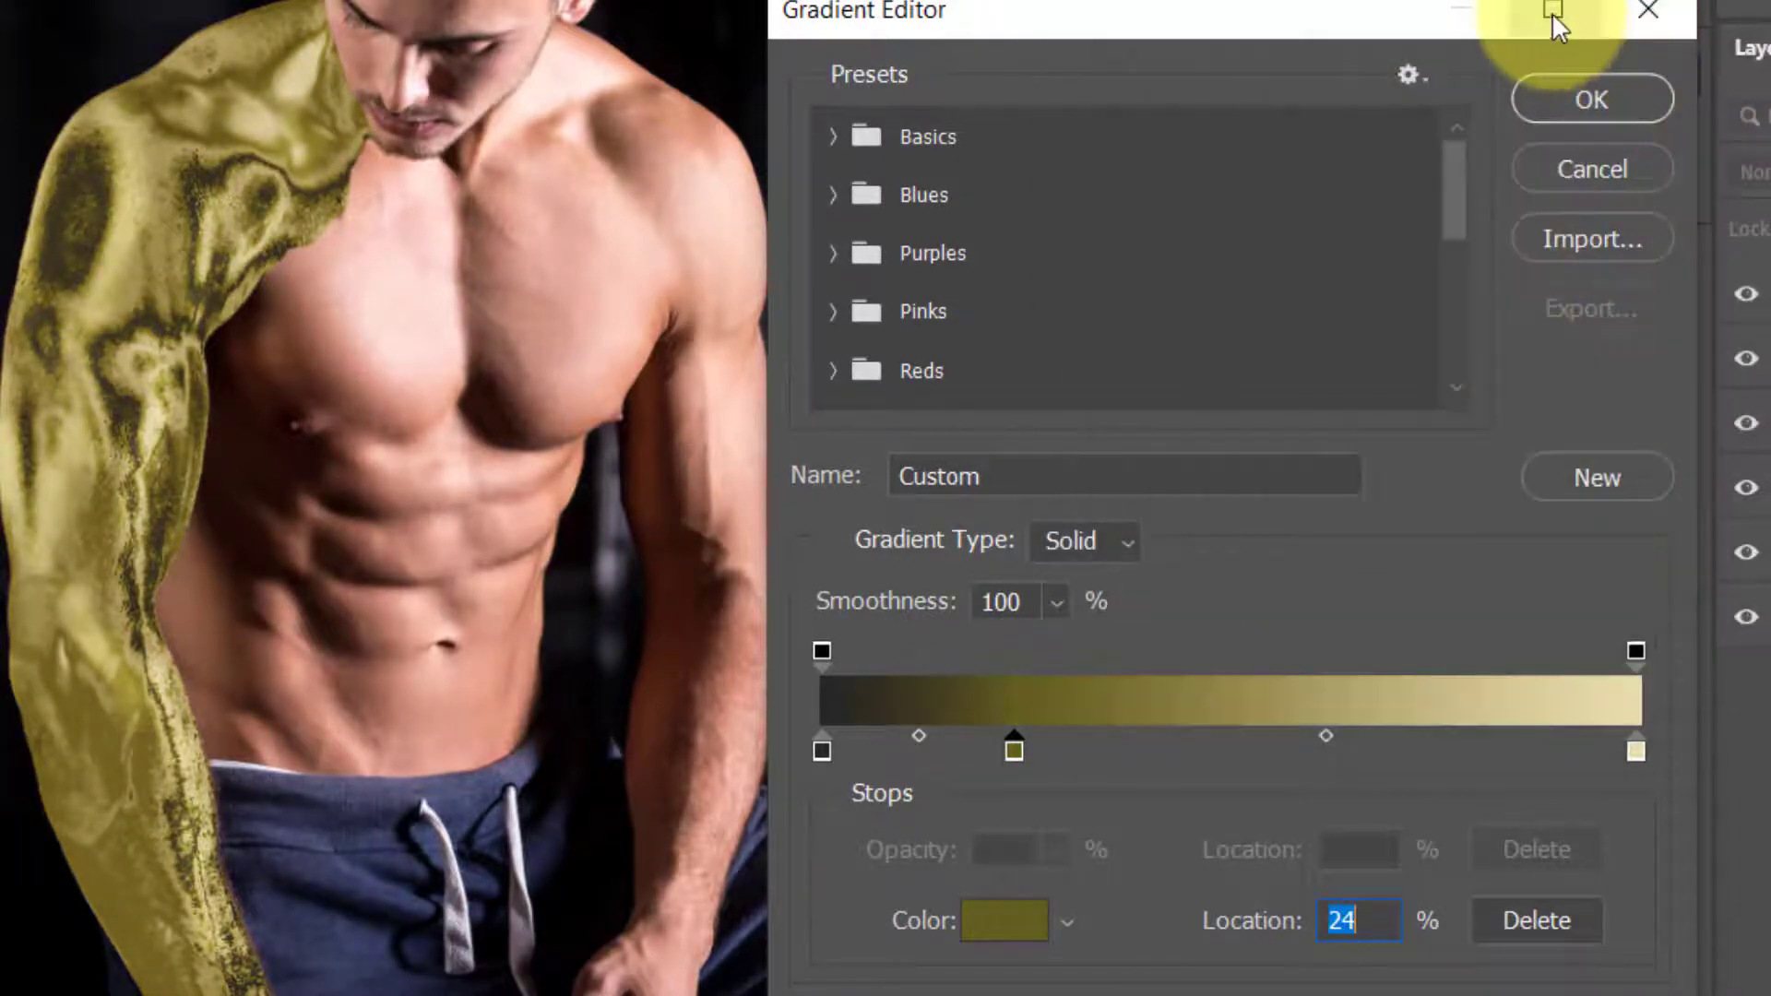
pyautogui.click(1595, 92)
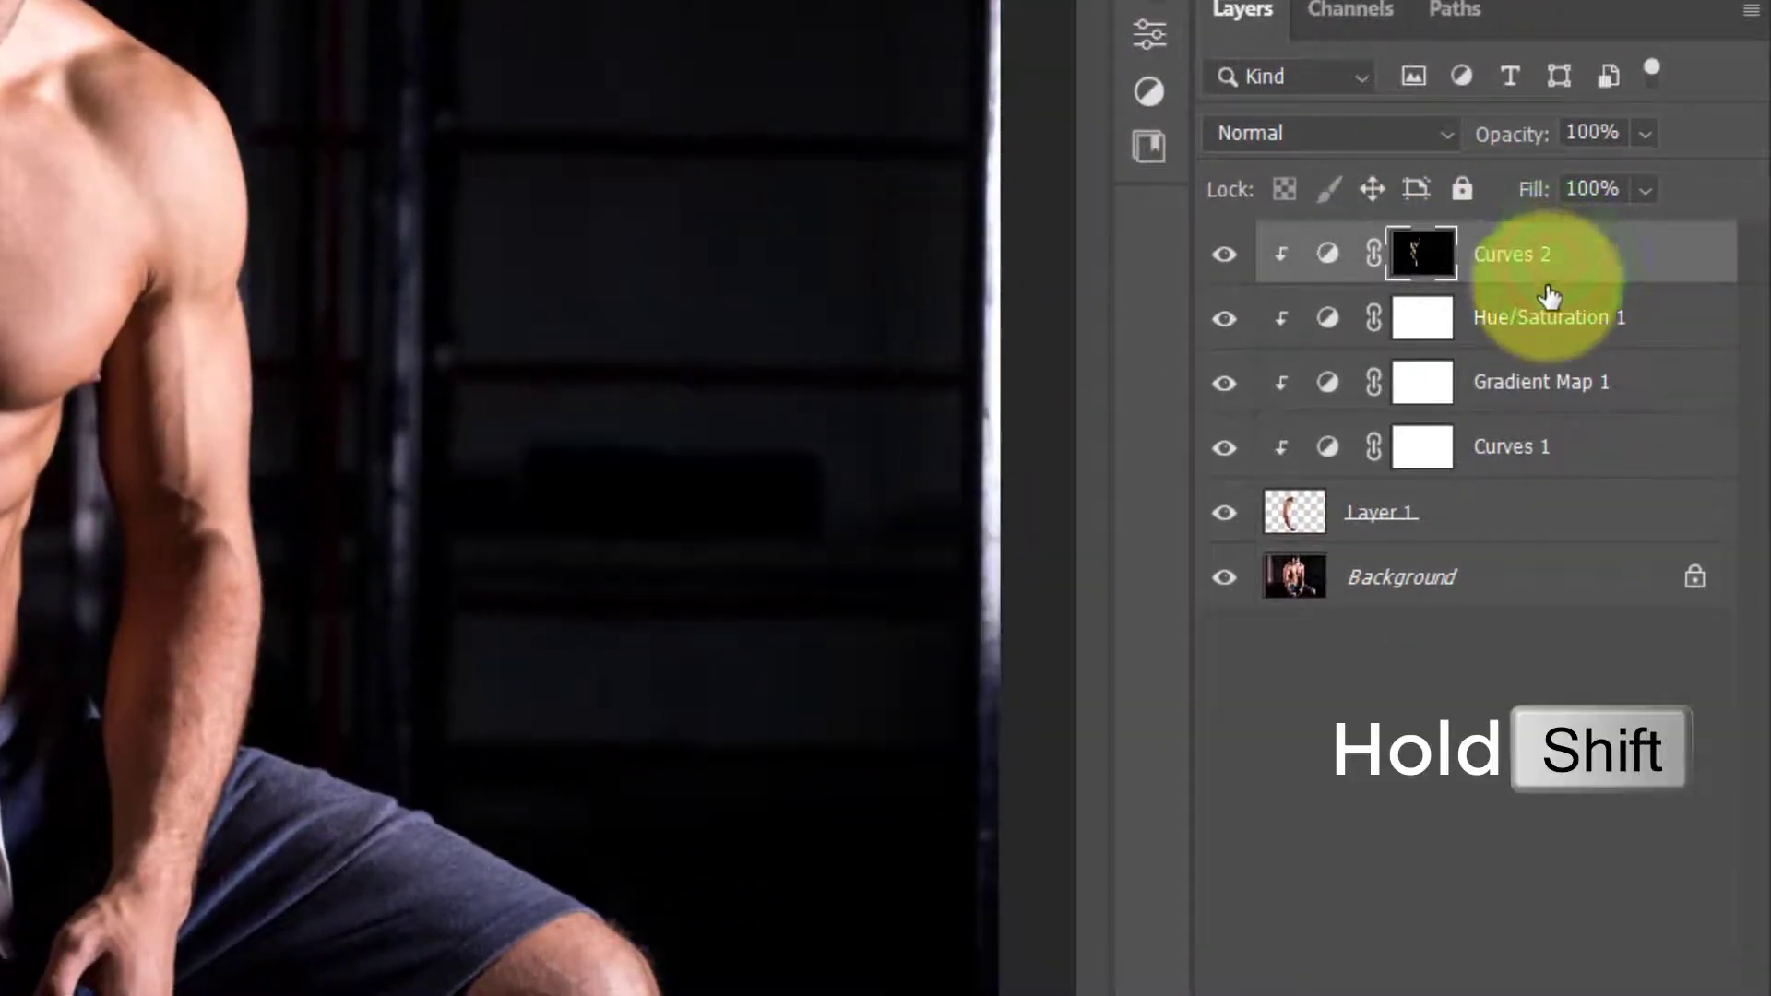
# - Group the arm layer with its four clipped adjustment layers and give the group a layer mask
pyautogui.keyDown('shift'); pyautogui.click(1581, 527); pyautogui.keyUp('shift')
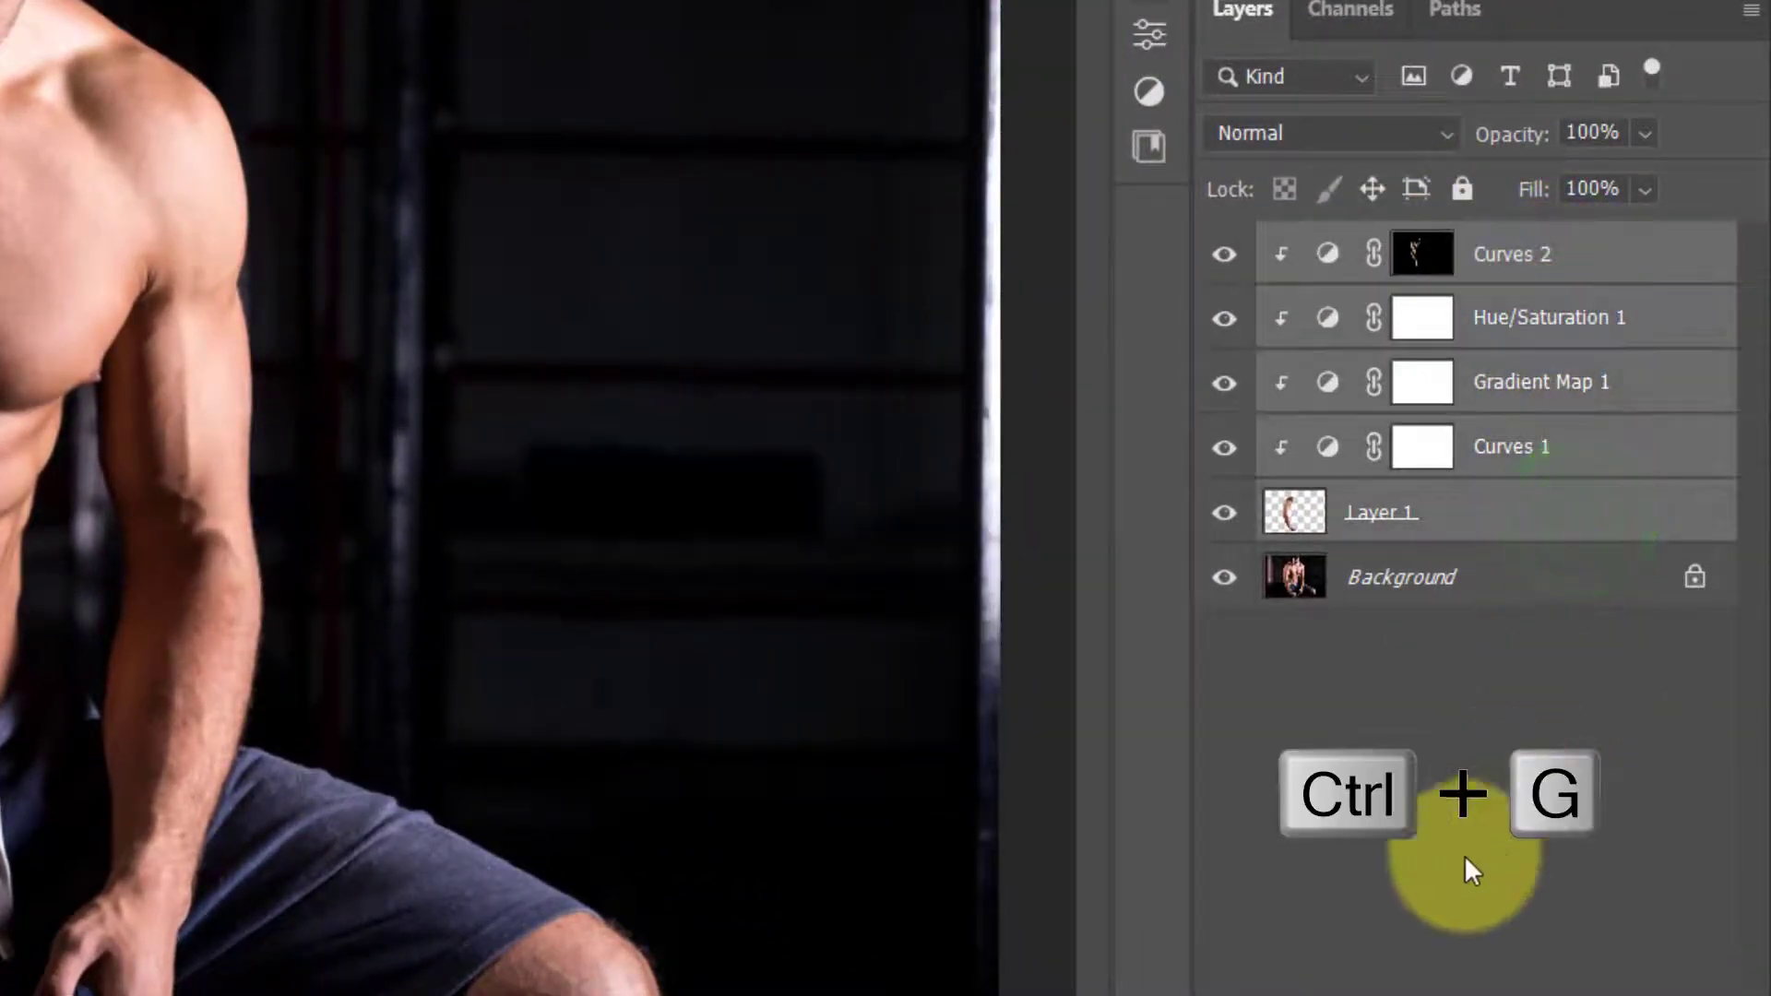
pyautogui.hotkey('ctrl', 'g')
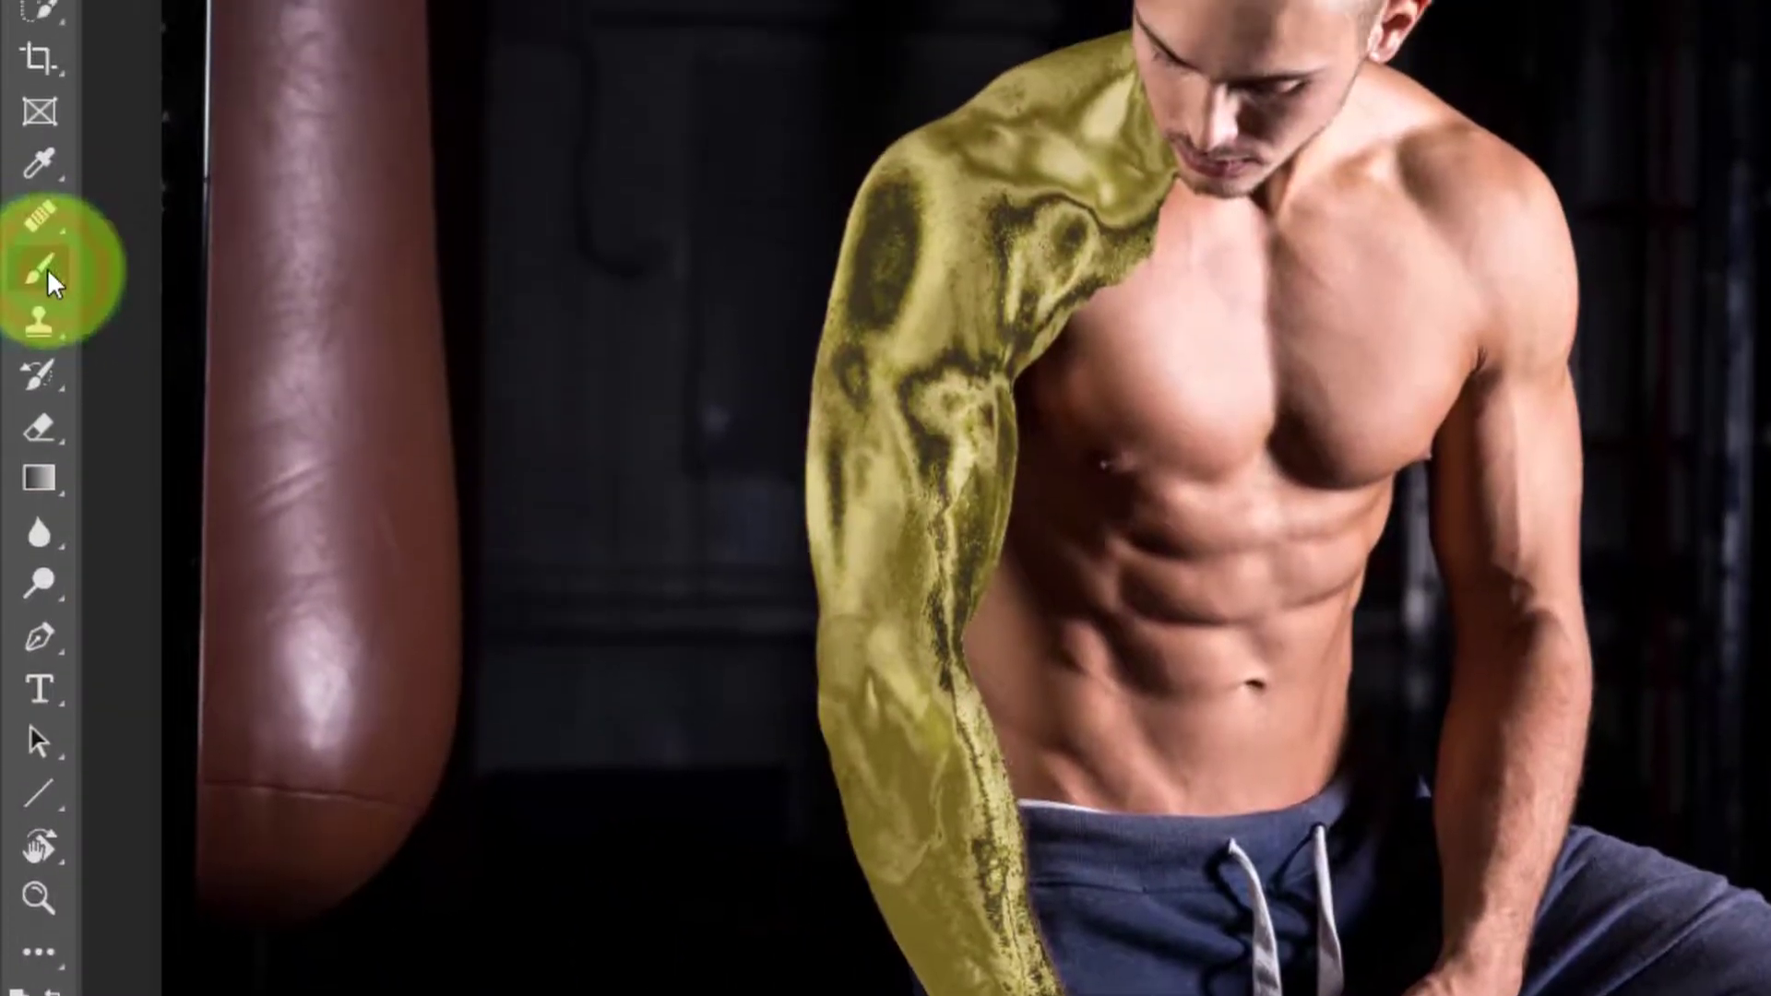
# - Set the brush to 91% hardness and 100% opacity, with black as the foreground colour for painting on the group mask
pyautogui.click(39, 191)
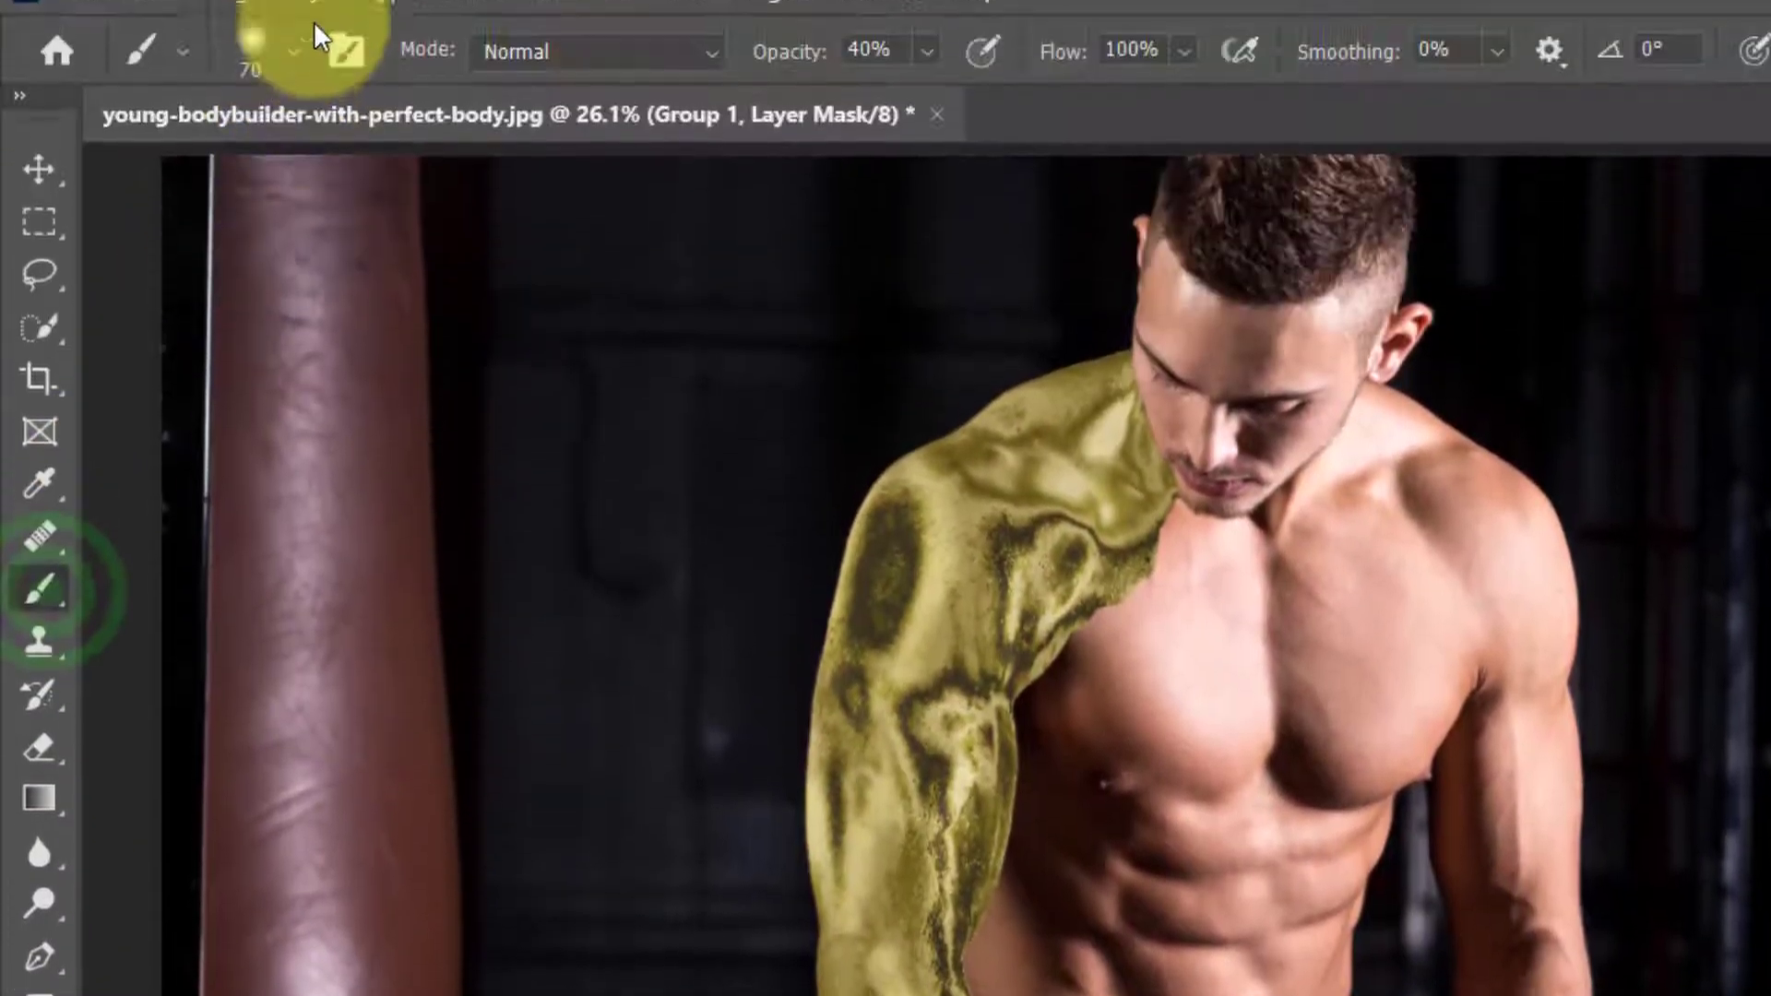
pyautogui.click(294, 86)
pyautogui.moveTo(380, 291); pyautogui.dragTo(461, 292)
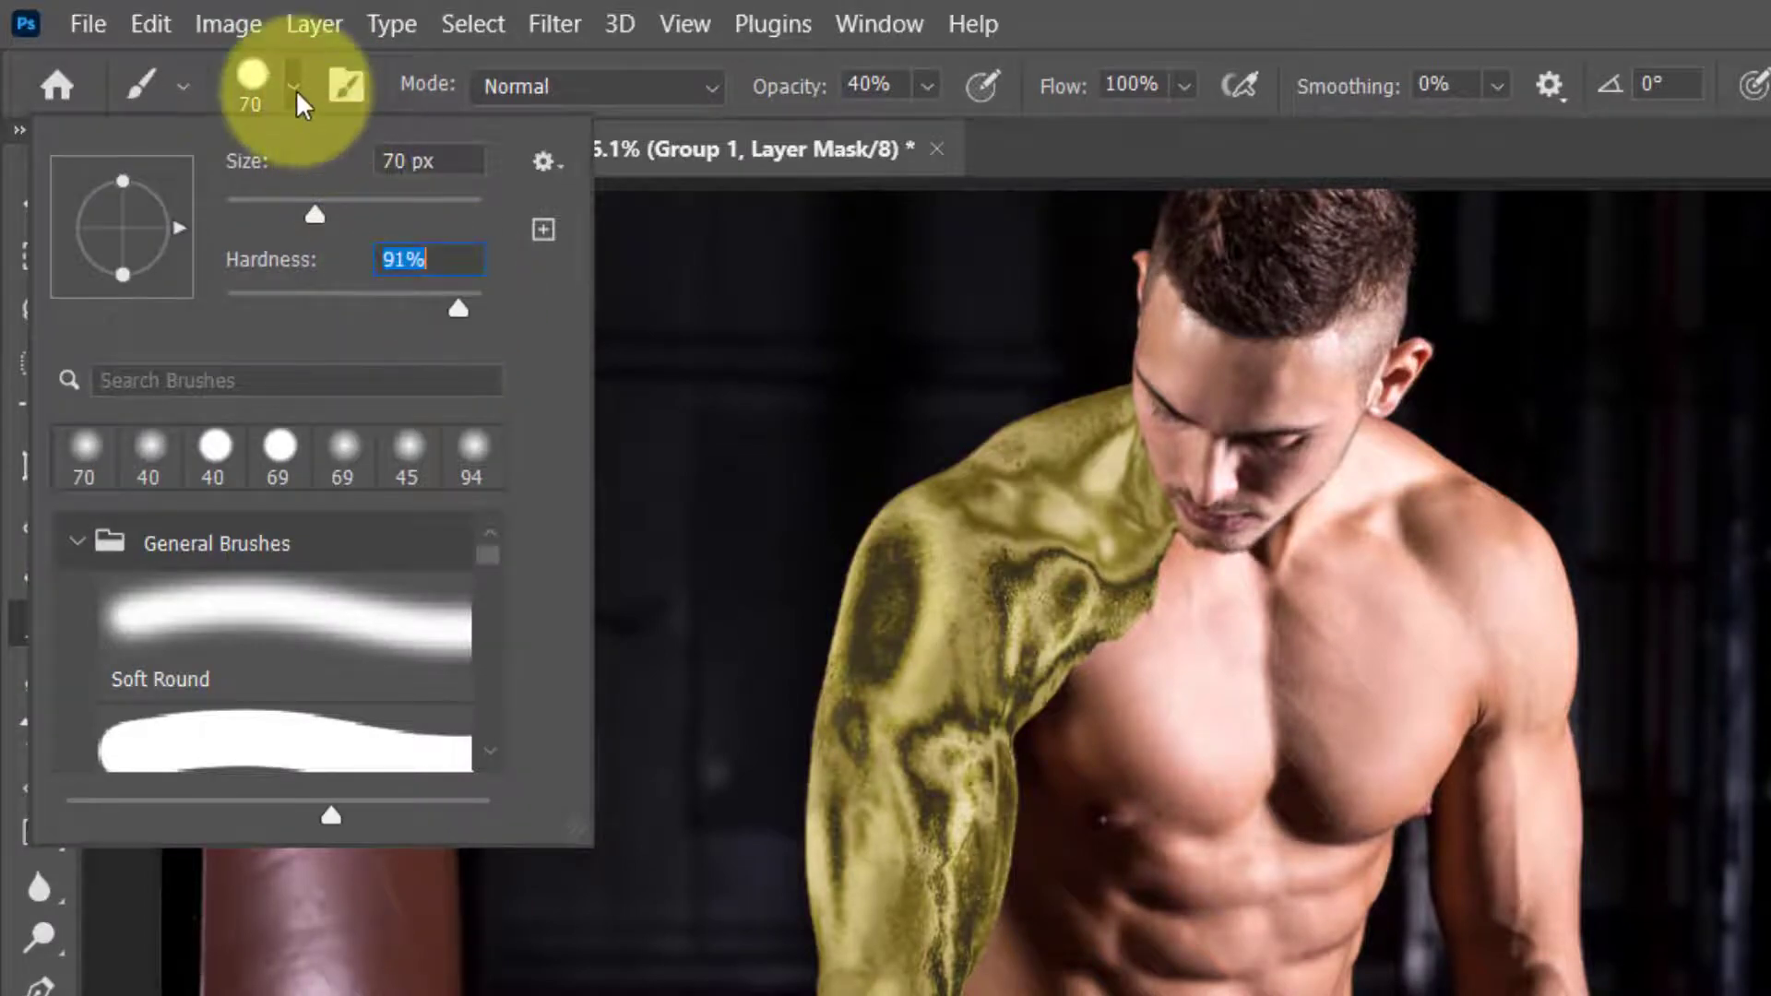
pyautogui.click(296, 90)
pyautogui.click(926, 85)
pyautogui.moveTo(943, 132)
pyautogui.mouseDown()
pyautogui.moveTo(1040, 148)
pyautogui.moveTo(1070, 133)
pyautogui.mouseUp()
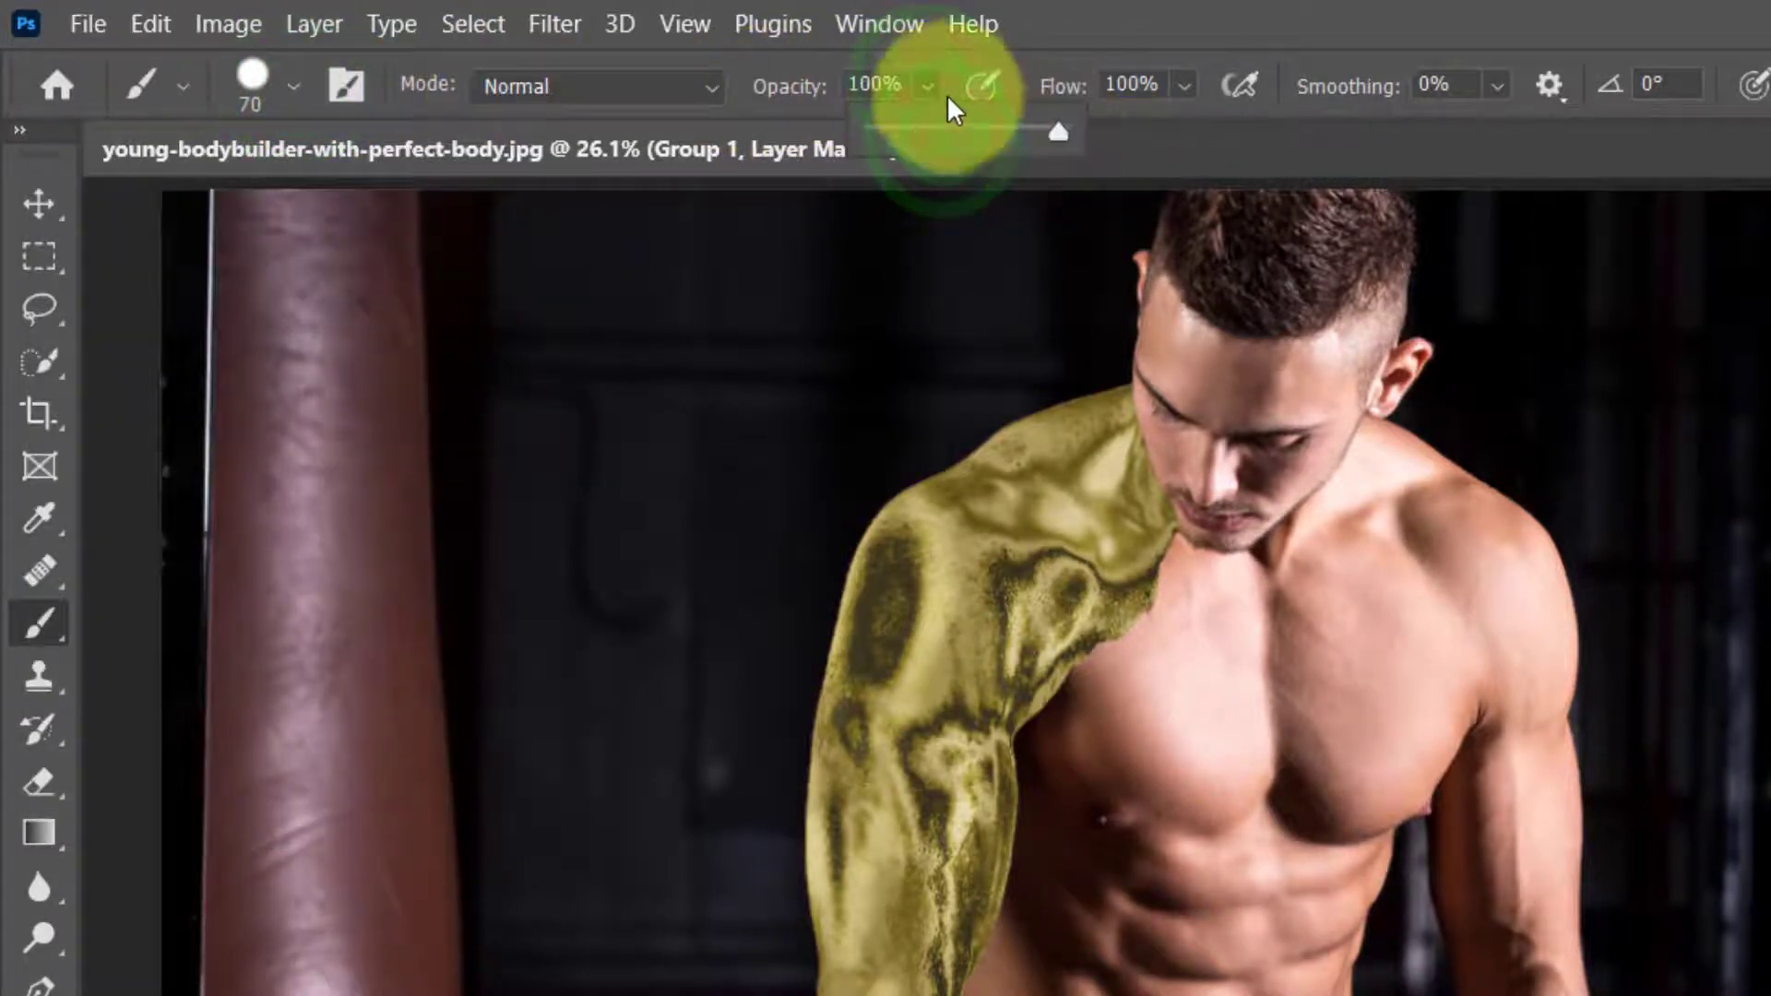
pyautogui.click(925, 87)
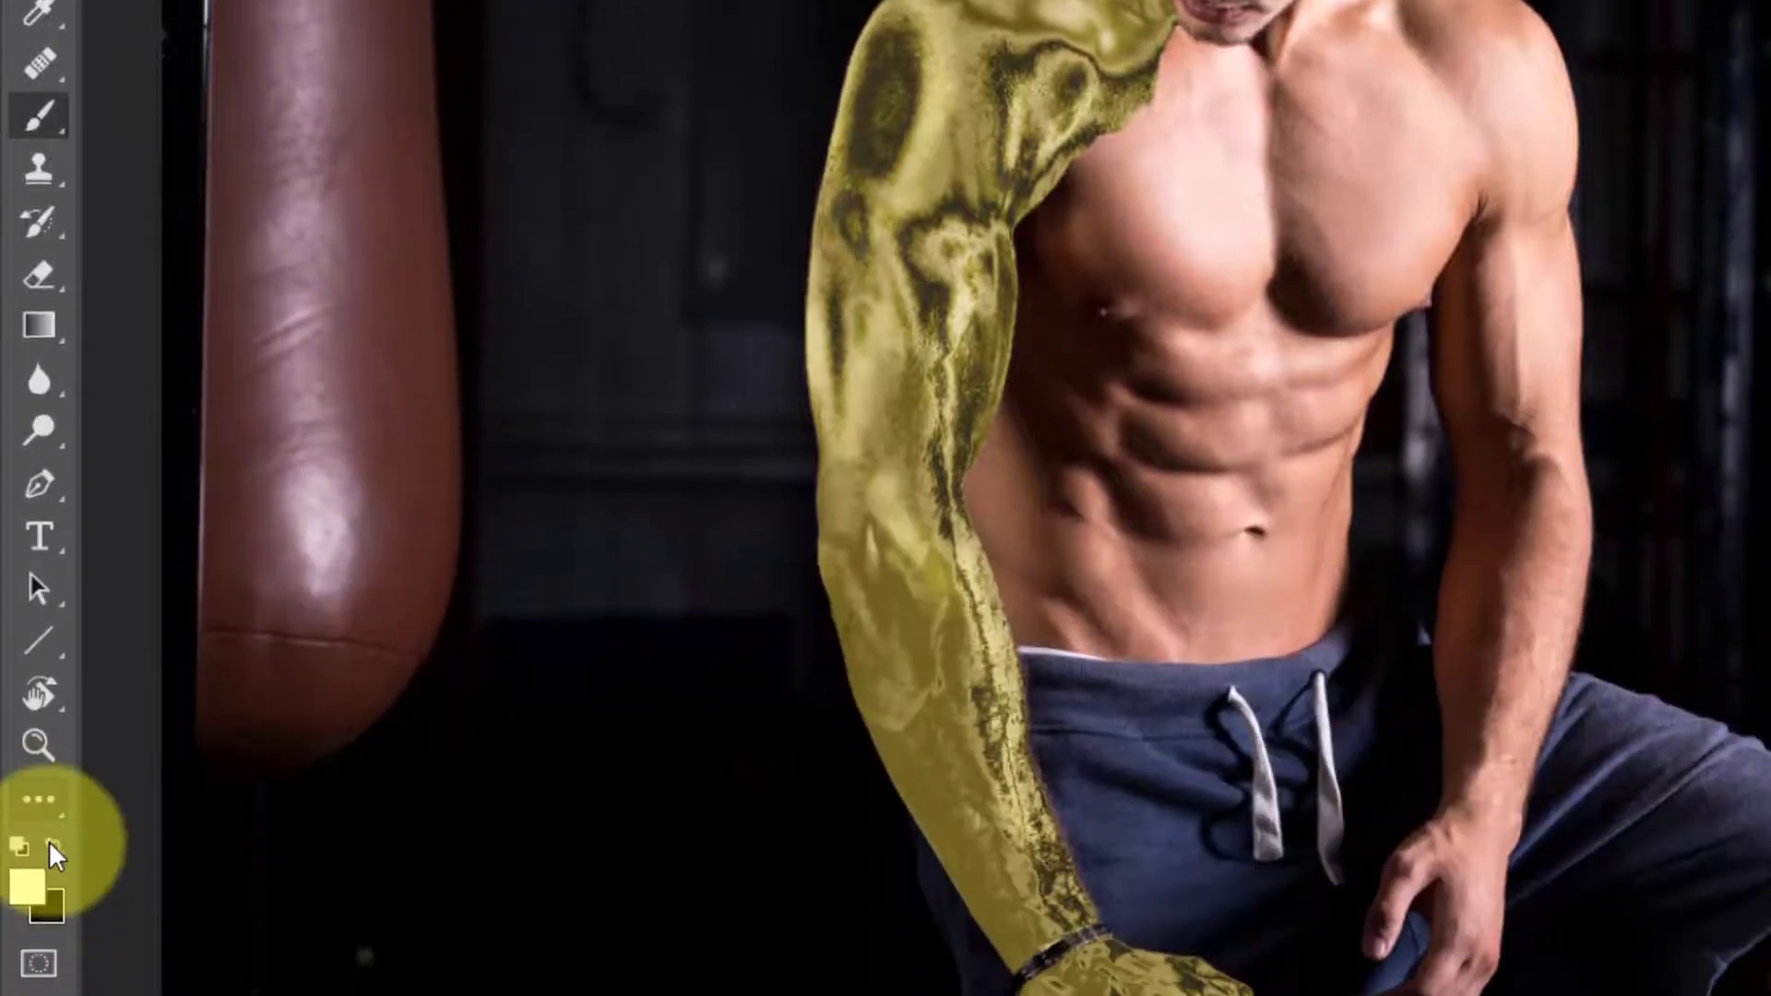
pyautogui.click(53, 845)
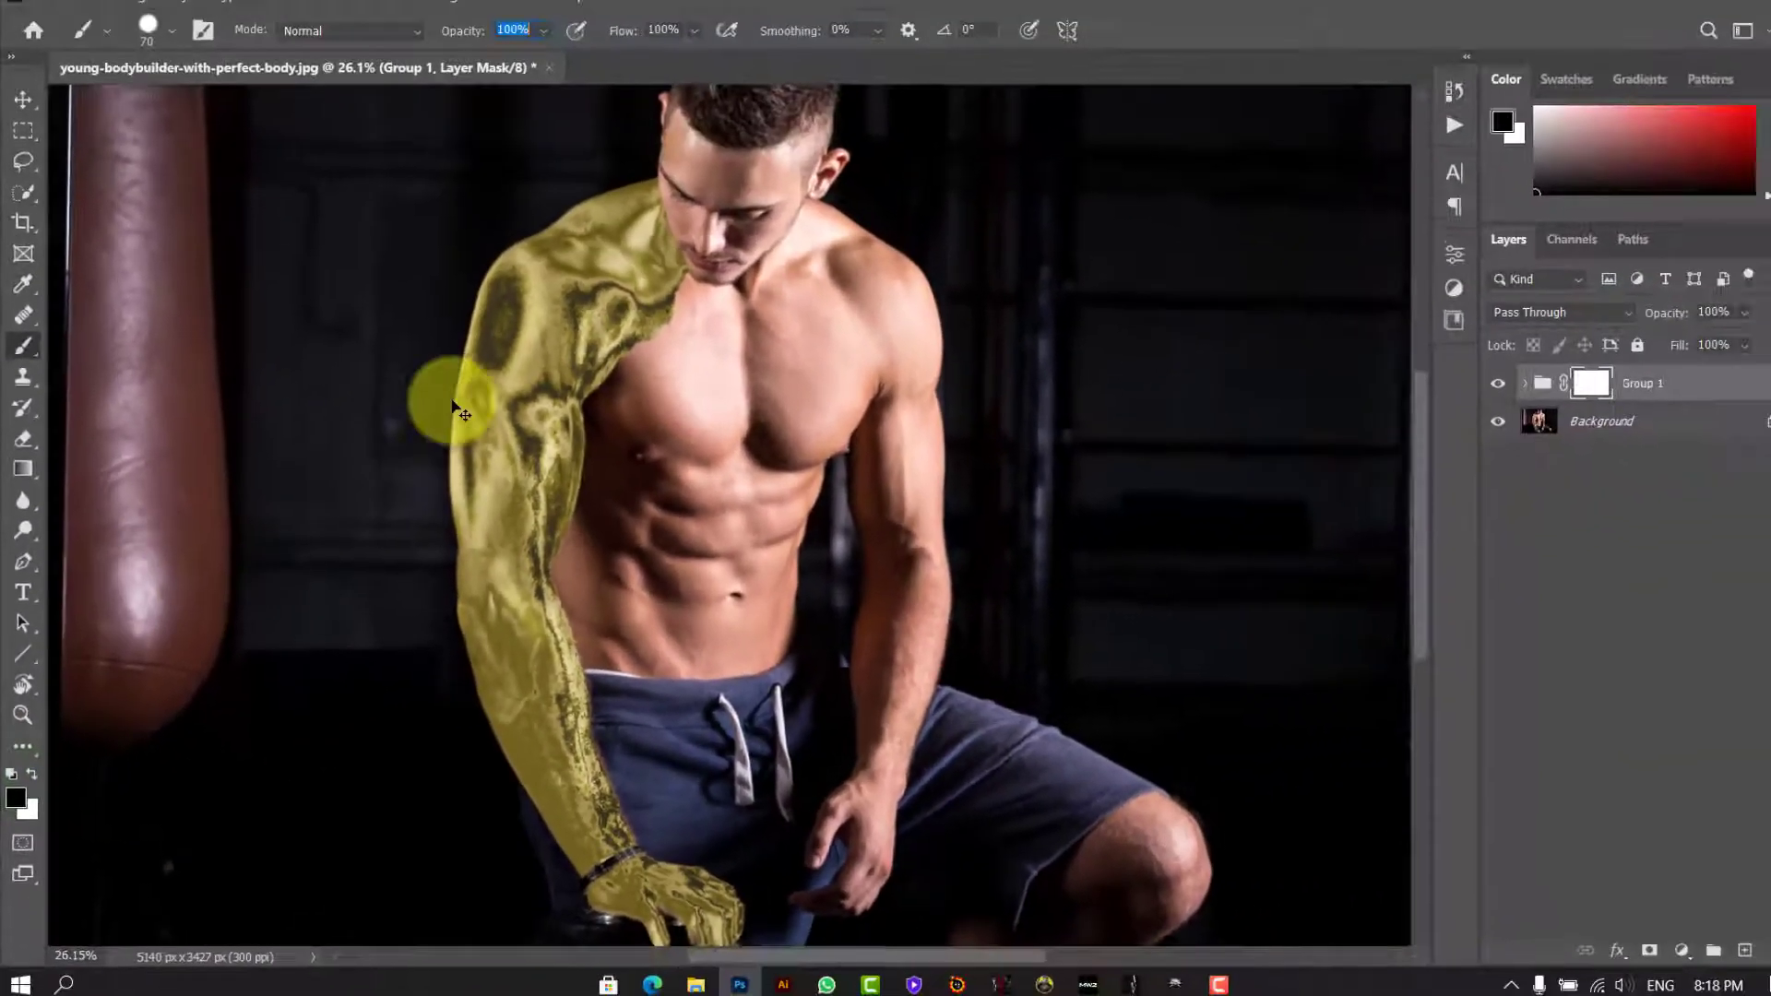
pyautogui.hotkey('ctrl', '+')
pyautogui.hotkey('ctrl', '+')
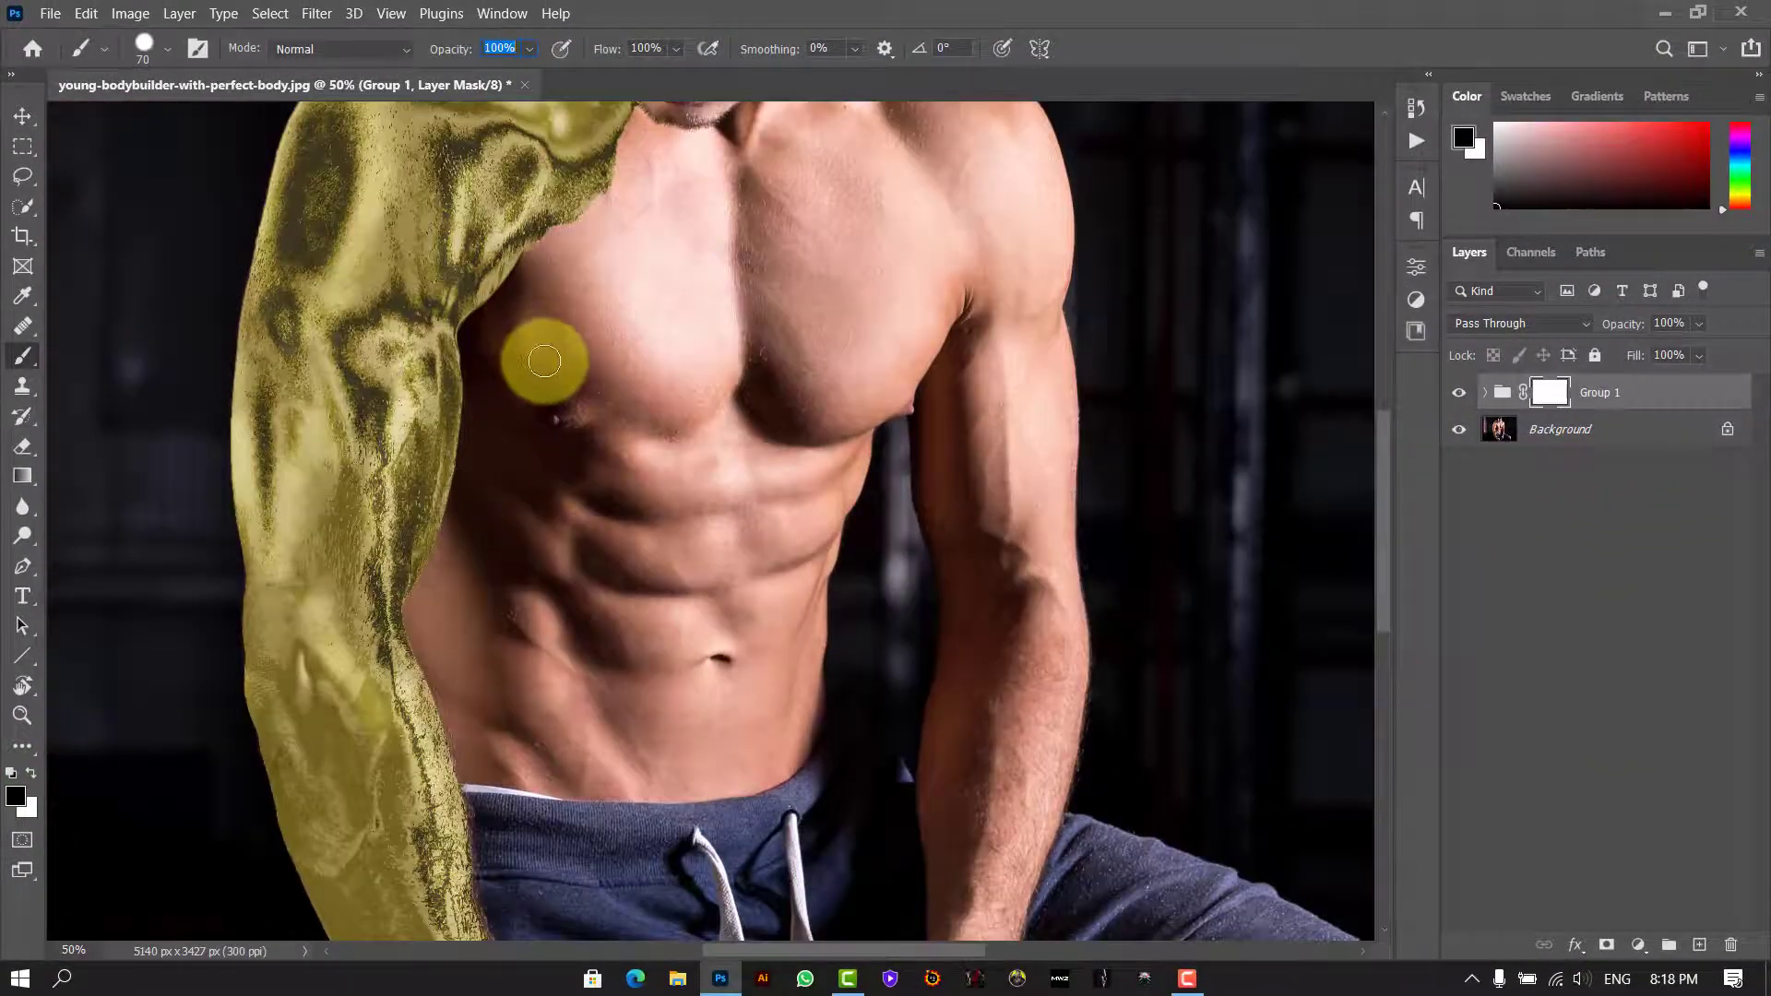
# - Try painting black on the group mask over the gold effect's chest edge, and undo the strokes
pyautogui.moveTo(1383, 454); pyautogui.dragTo(1384, 395)
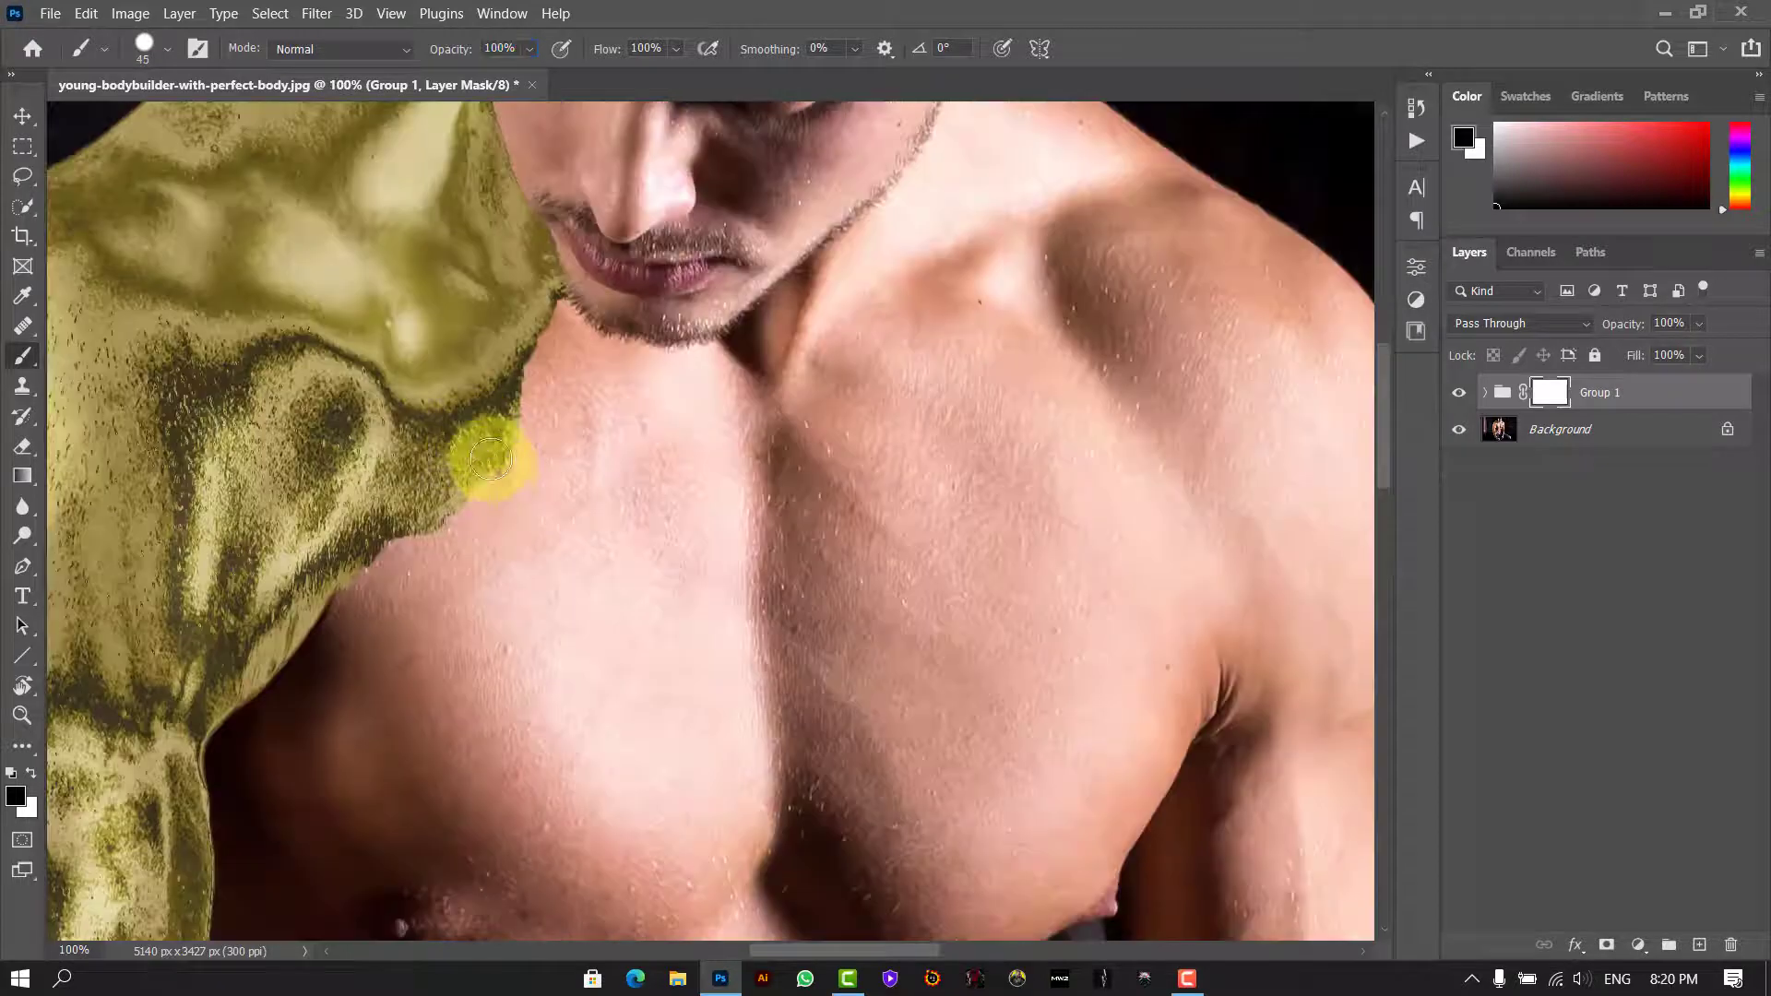
pyautogui.moveTo(487, 446)
pyautogui.mouseDown()
pyautogui.moveTo(285, 502)
pyautogui.moveTo(345, 403)
pyautogui.moveTo(307, 397)
pyautogui.mouseUp()
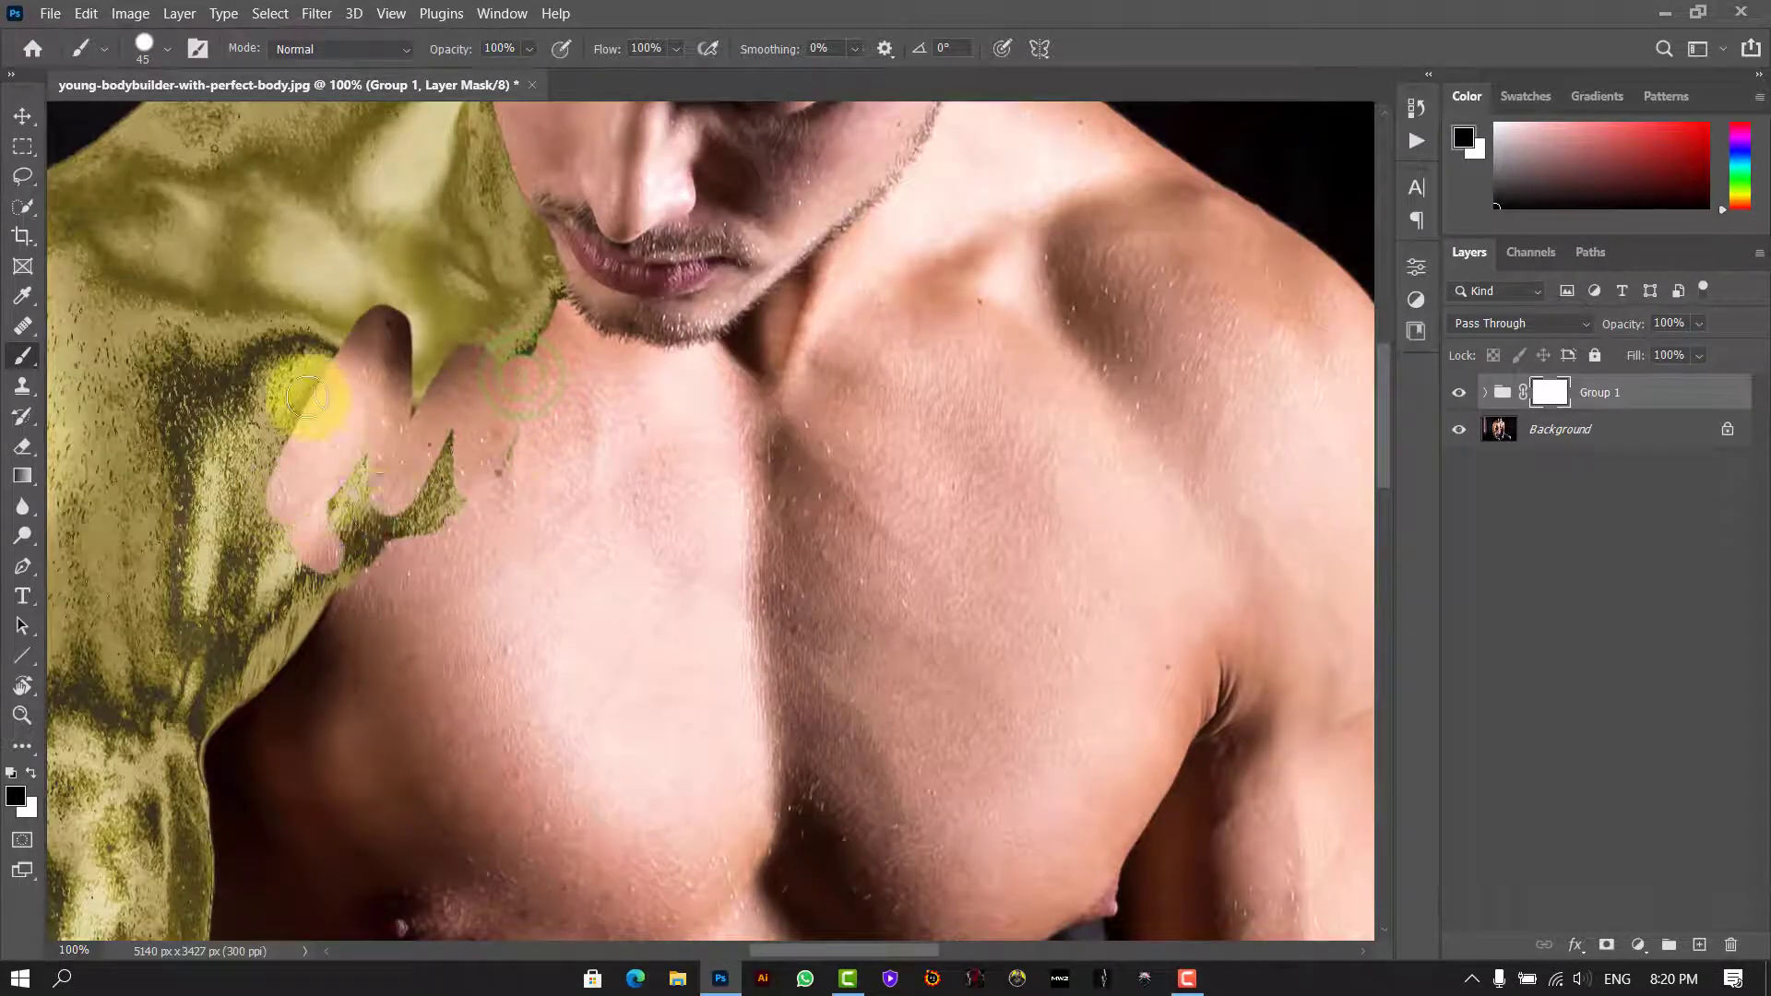
pyautogui.hotkey('ctrl', 'z')
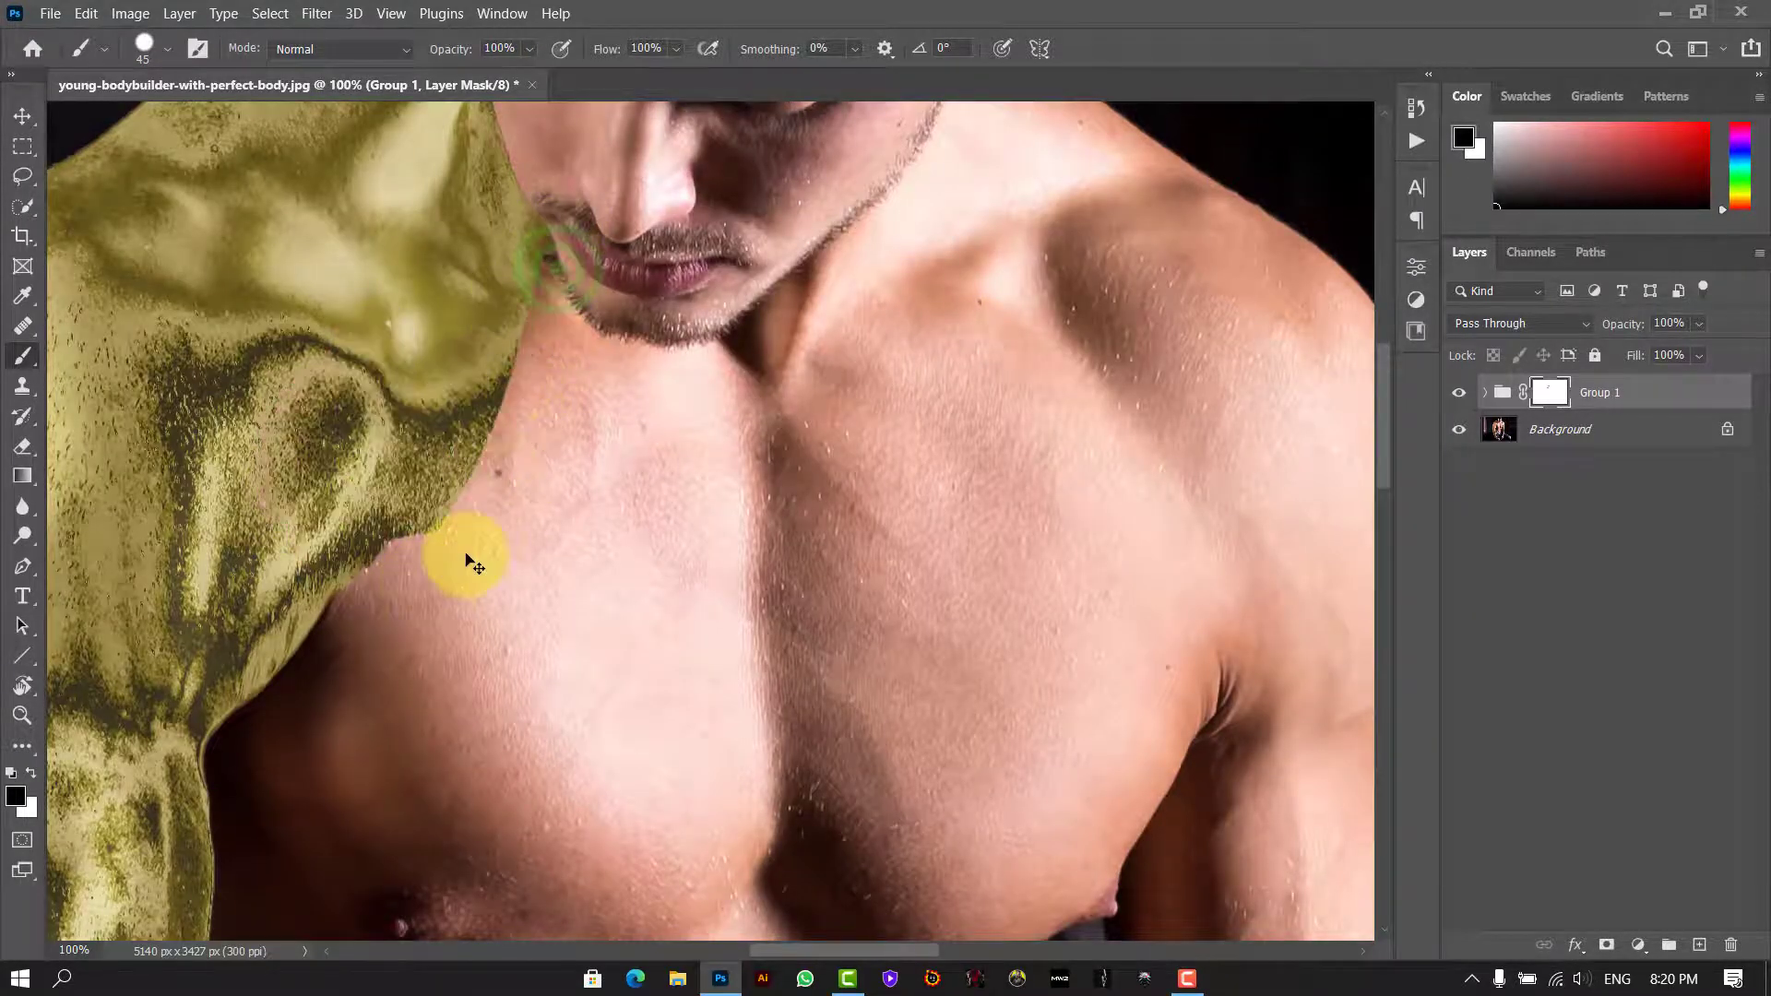
pyautogui.moveTo(468, 561); pyautogui.dragTo(459, 573)
pyautogui.hotkey('ctrl', '-')
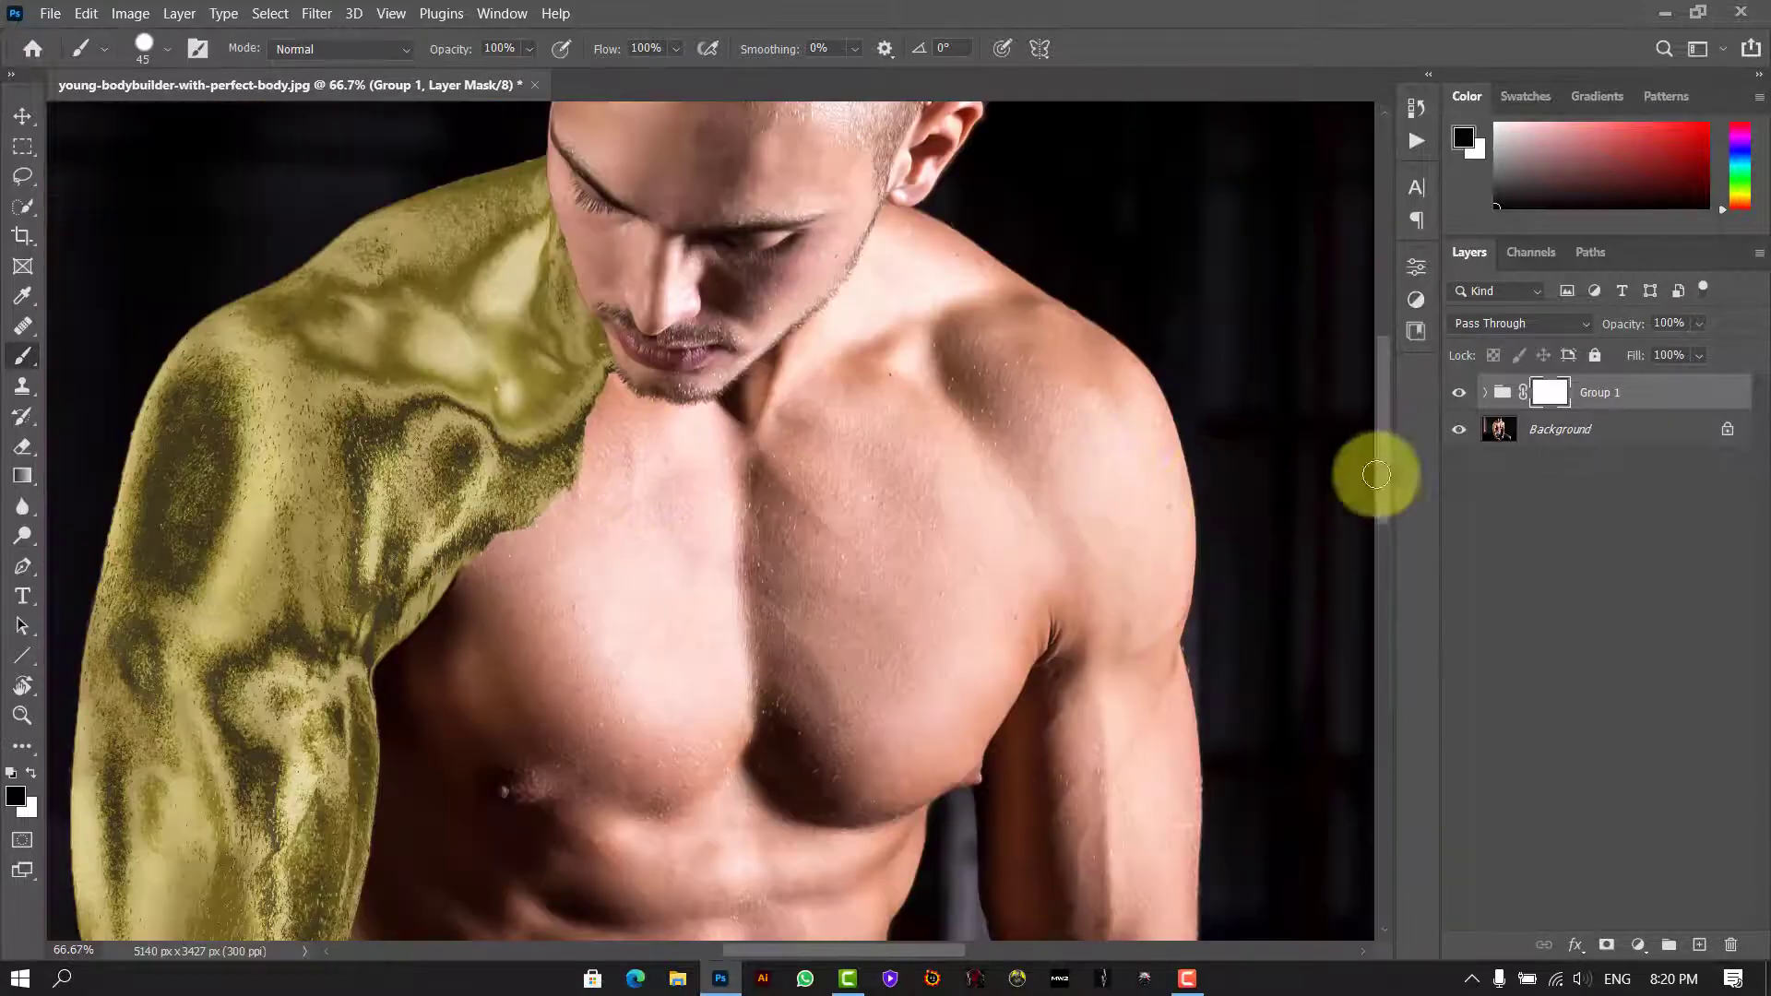
# - Duplicate Group 1 and merge the copy into a single layer, with the original group hidden
pyautogui.click(1599, 407)
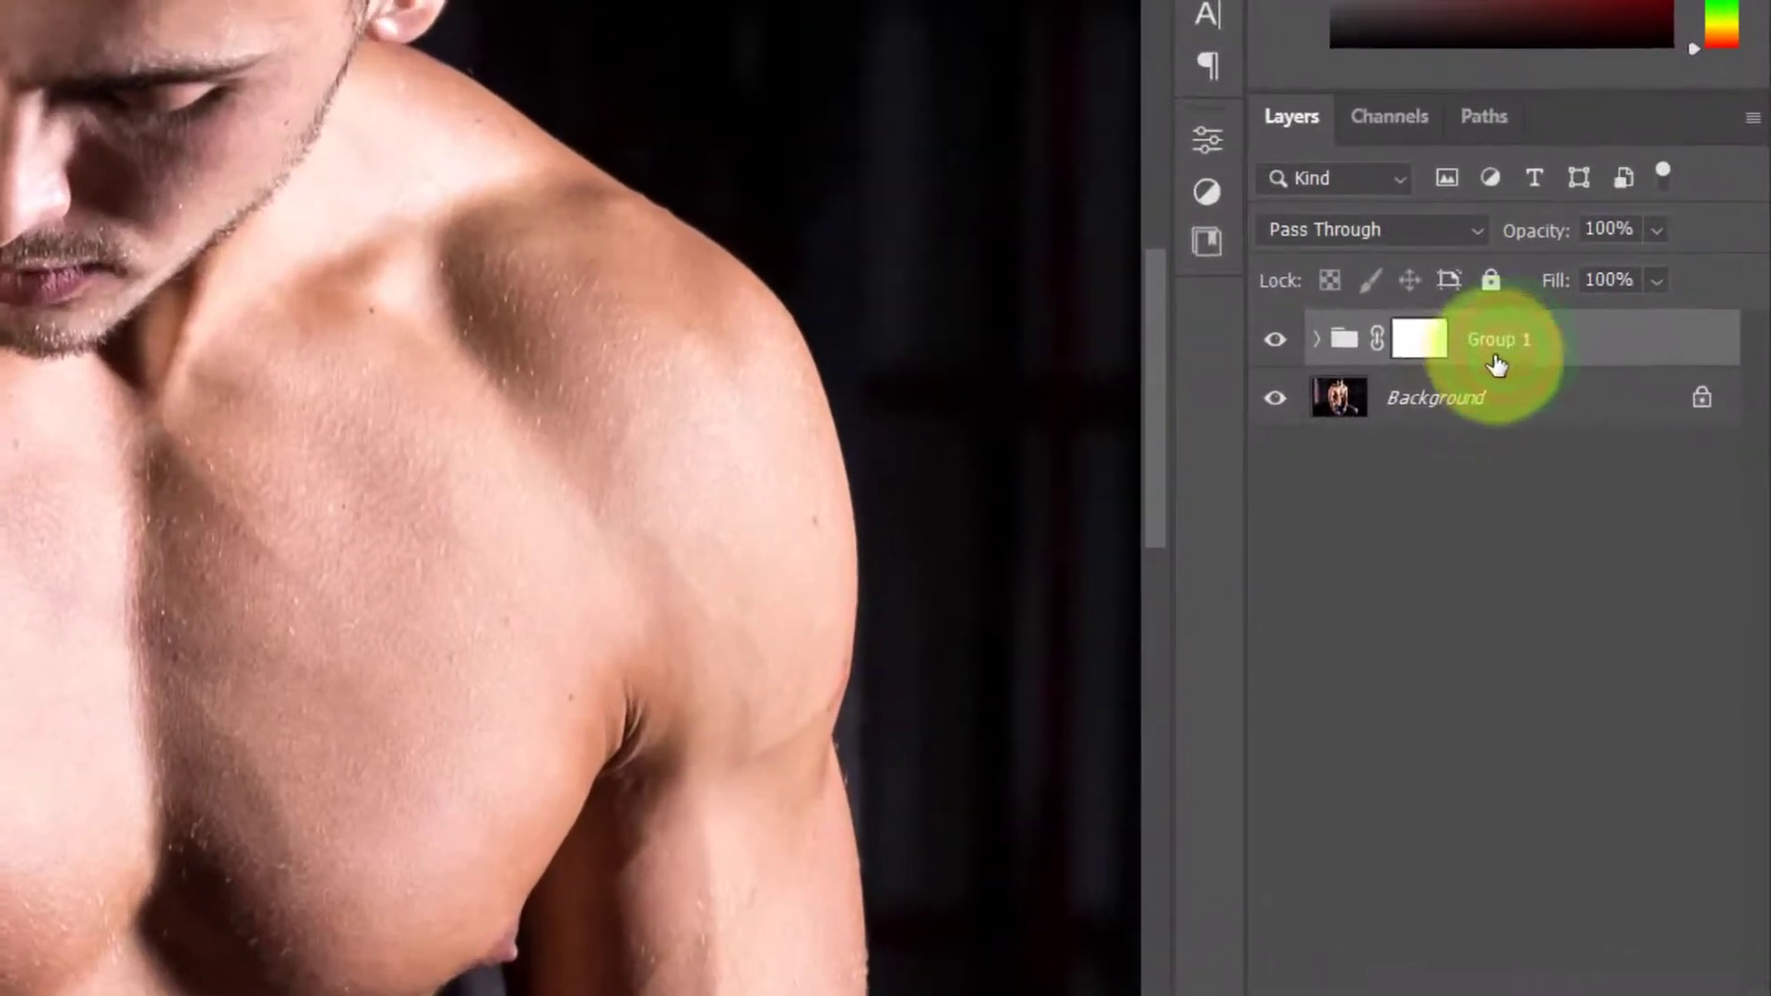
pyautogui.hotkey('ctrl', 'j')
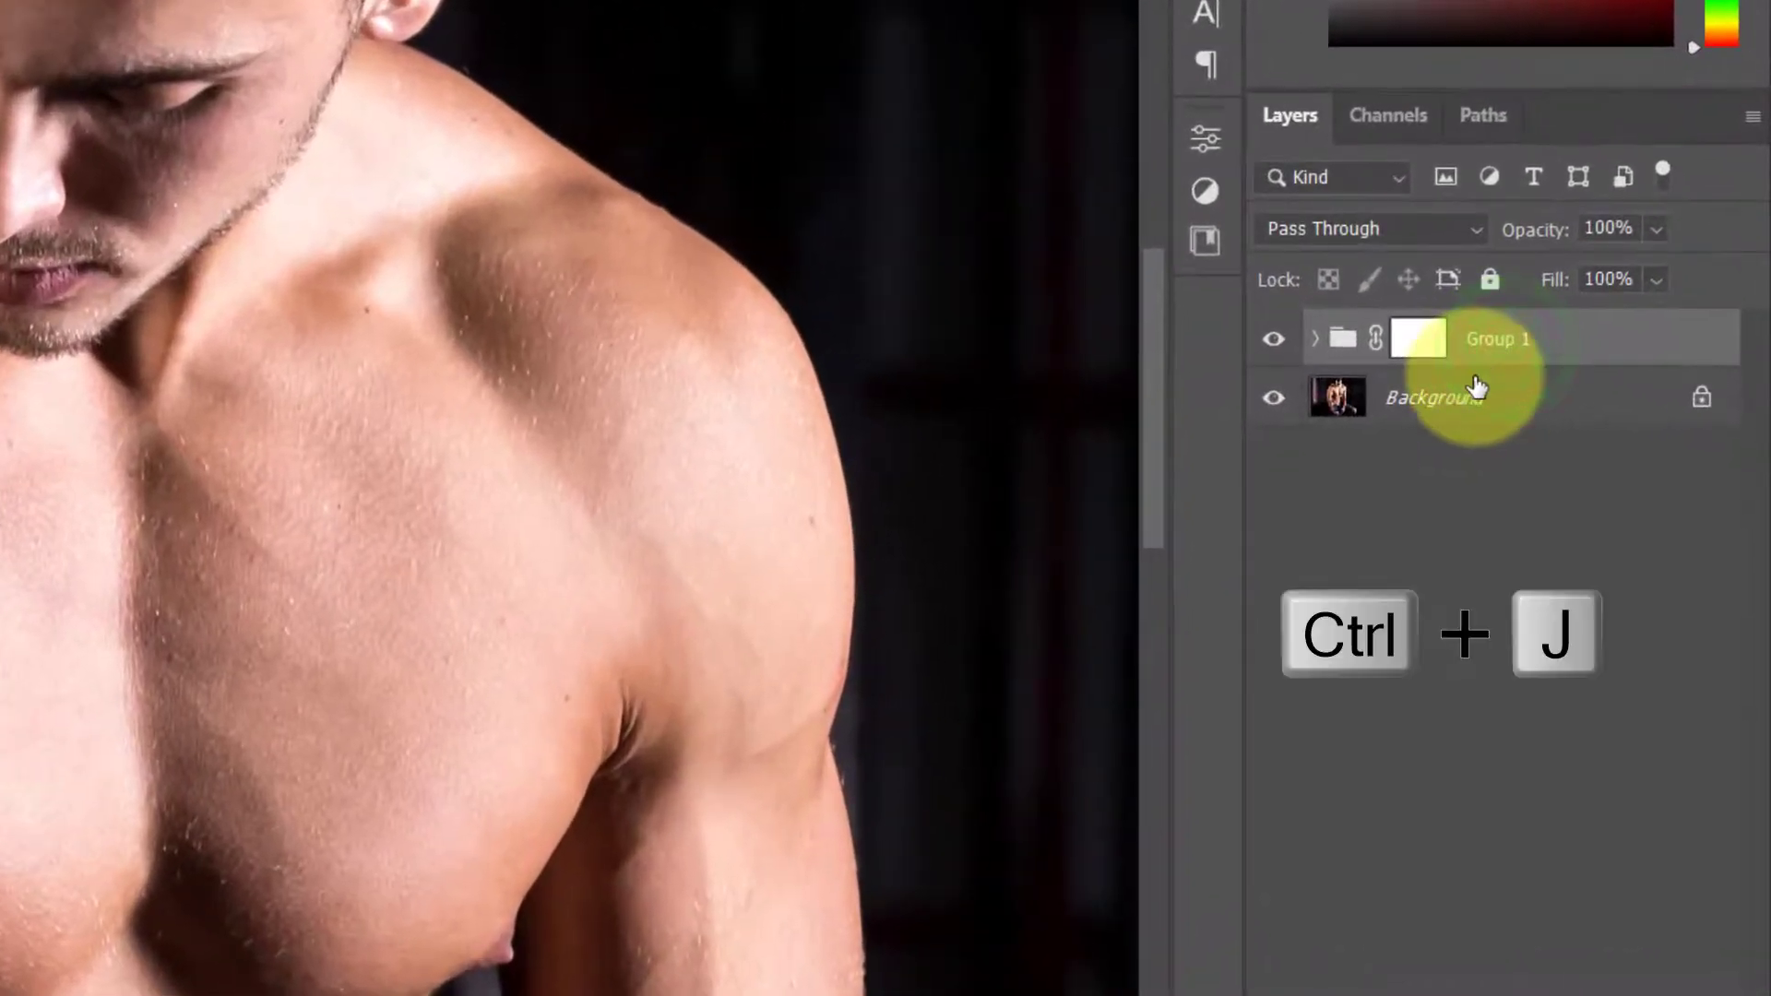
pyautogui.hotkey('ctrl', 'e')
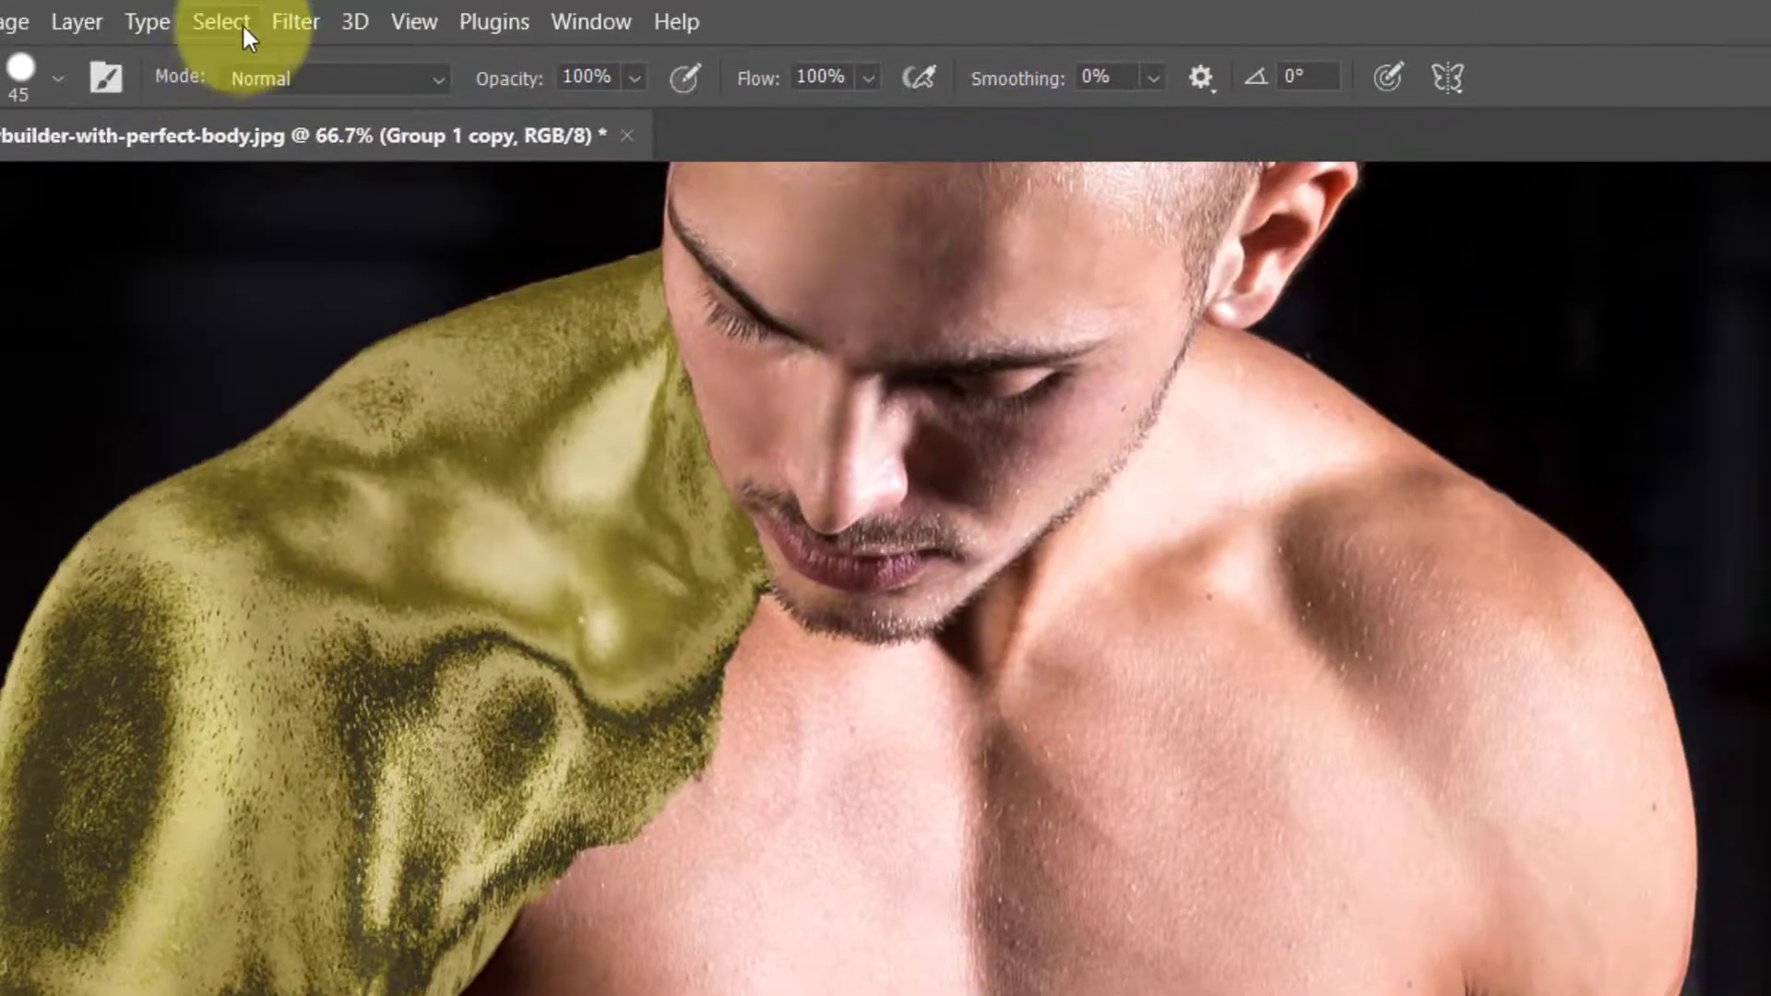
# - Open the Liquify filter on the merged gold arm copy and choose the Forward Warp tool
pyautogui.click(293, 19)
pyautogui.click(413, 332)
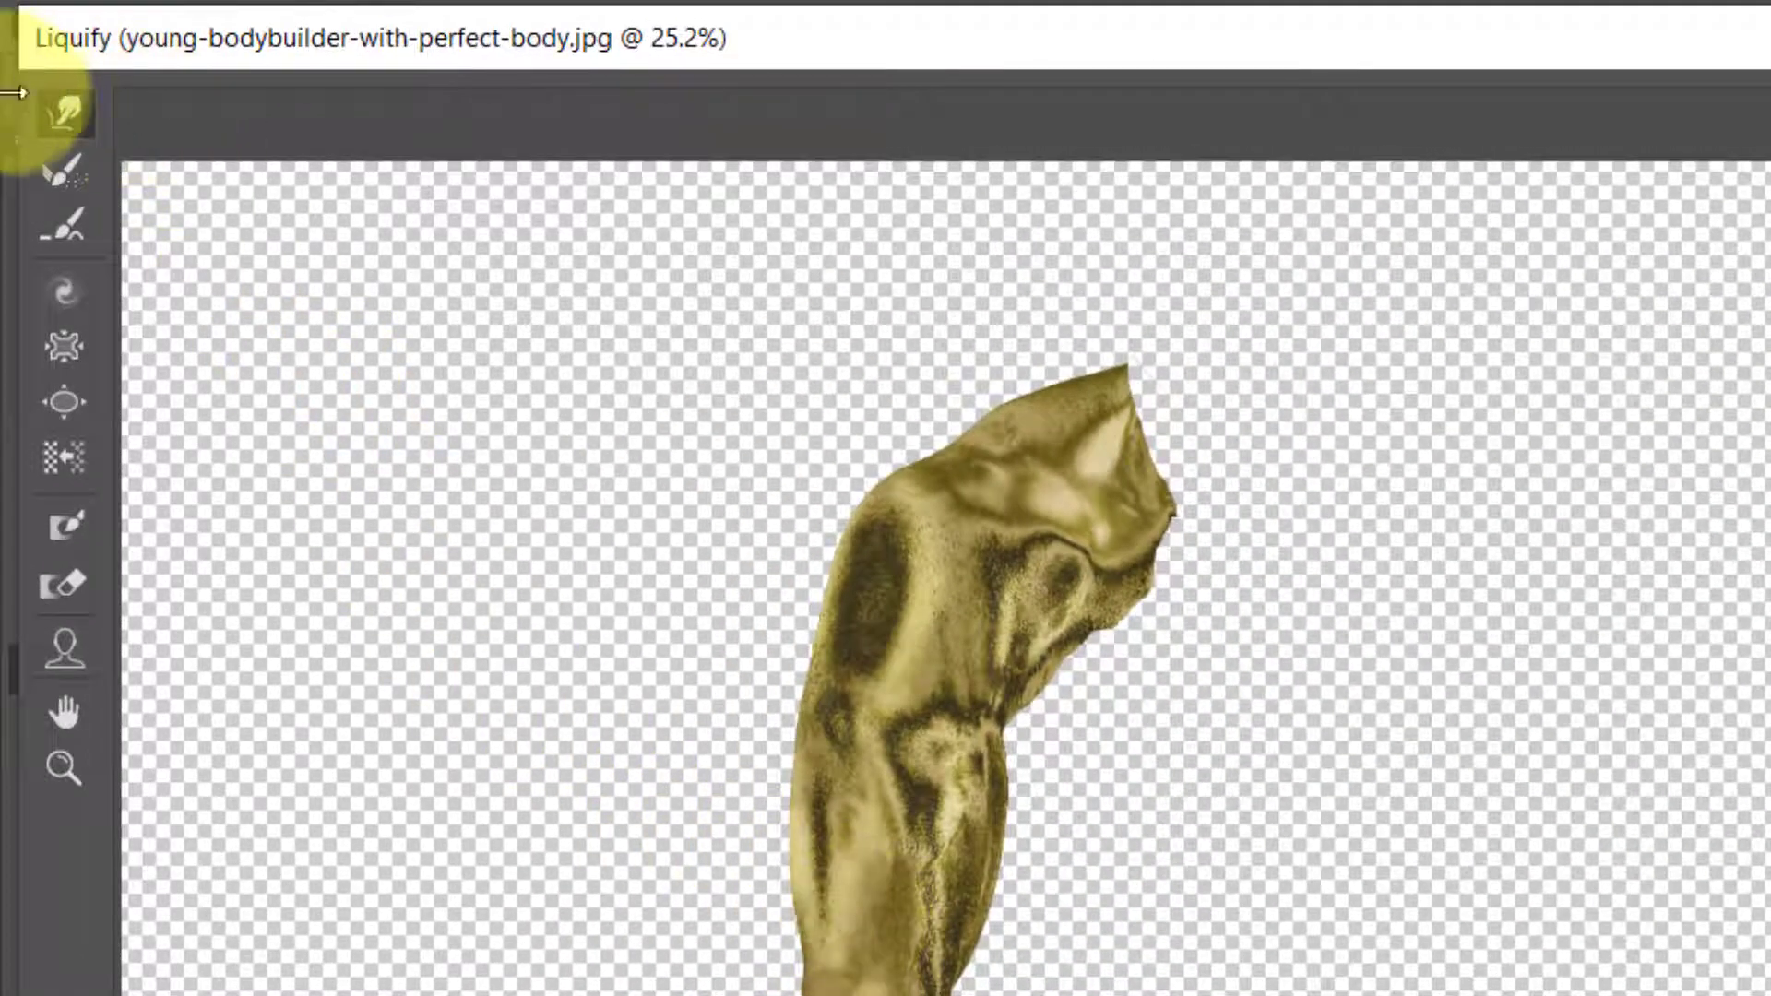
pyautogui.click(48, 105)
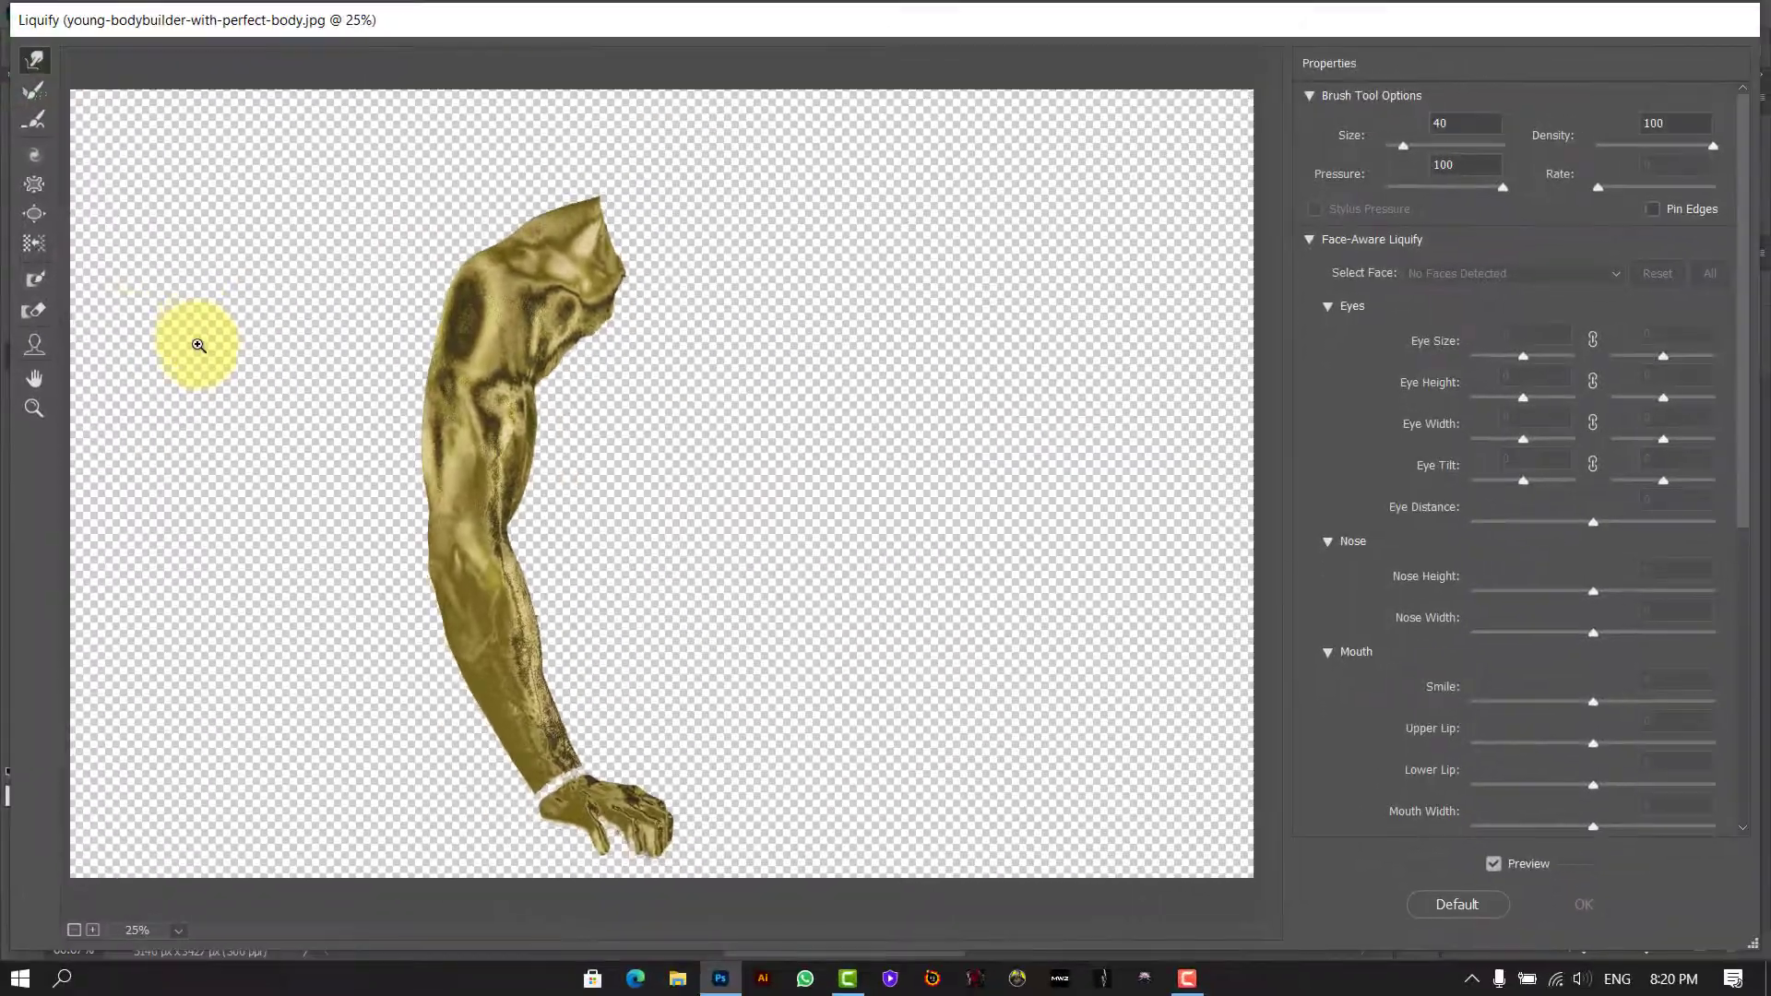
# - Warp a long, thin drip straight down from the chest edge of the gold with a size 40 brush, and round its tip
pyautogui.hotkey('ctrl', '+')
pyautogui.click(310, 380)
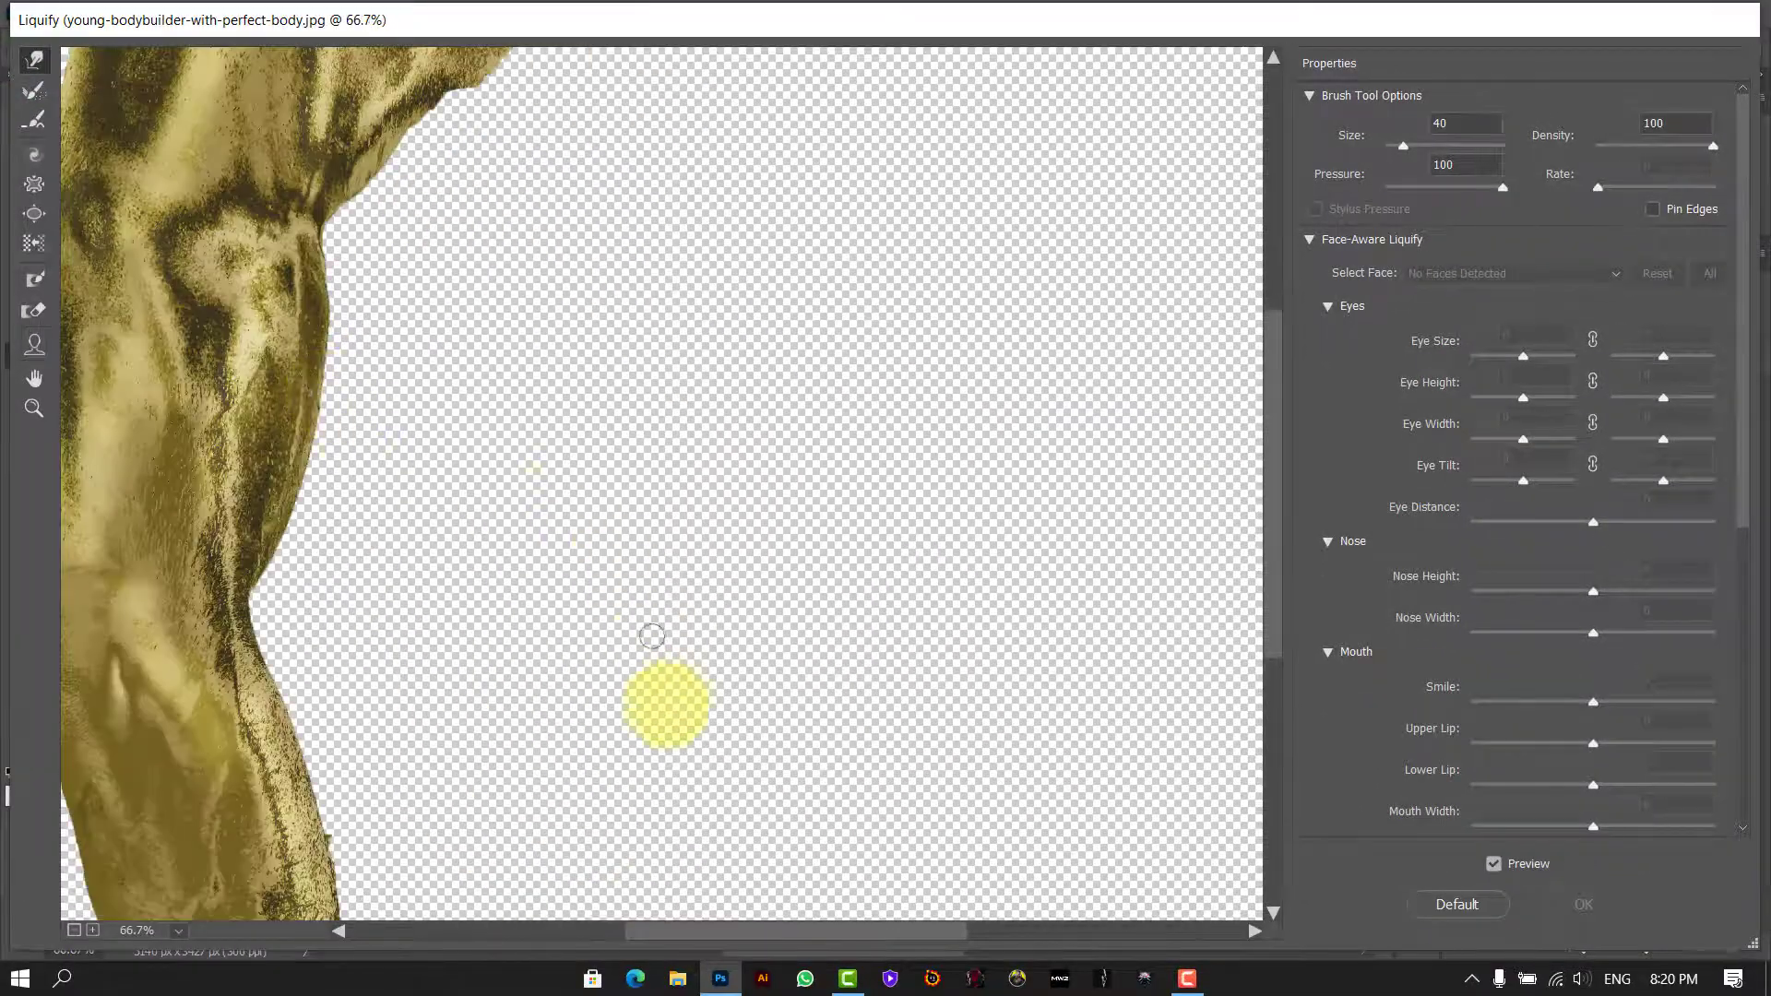
pyautogui.scroll(5, 703, 724)
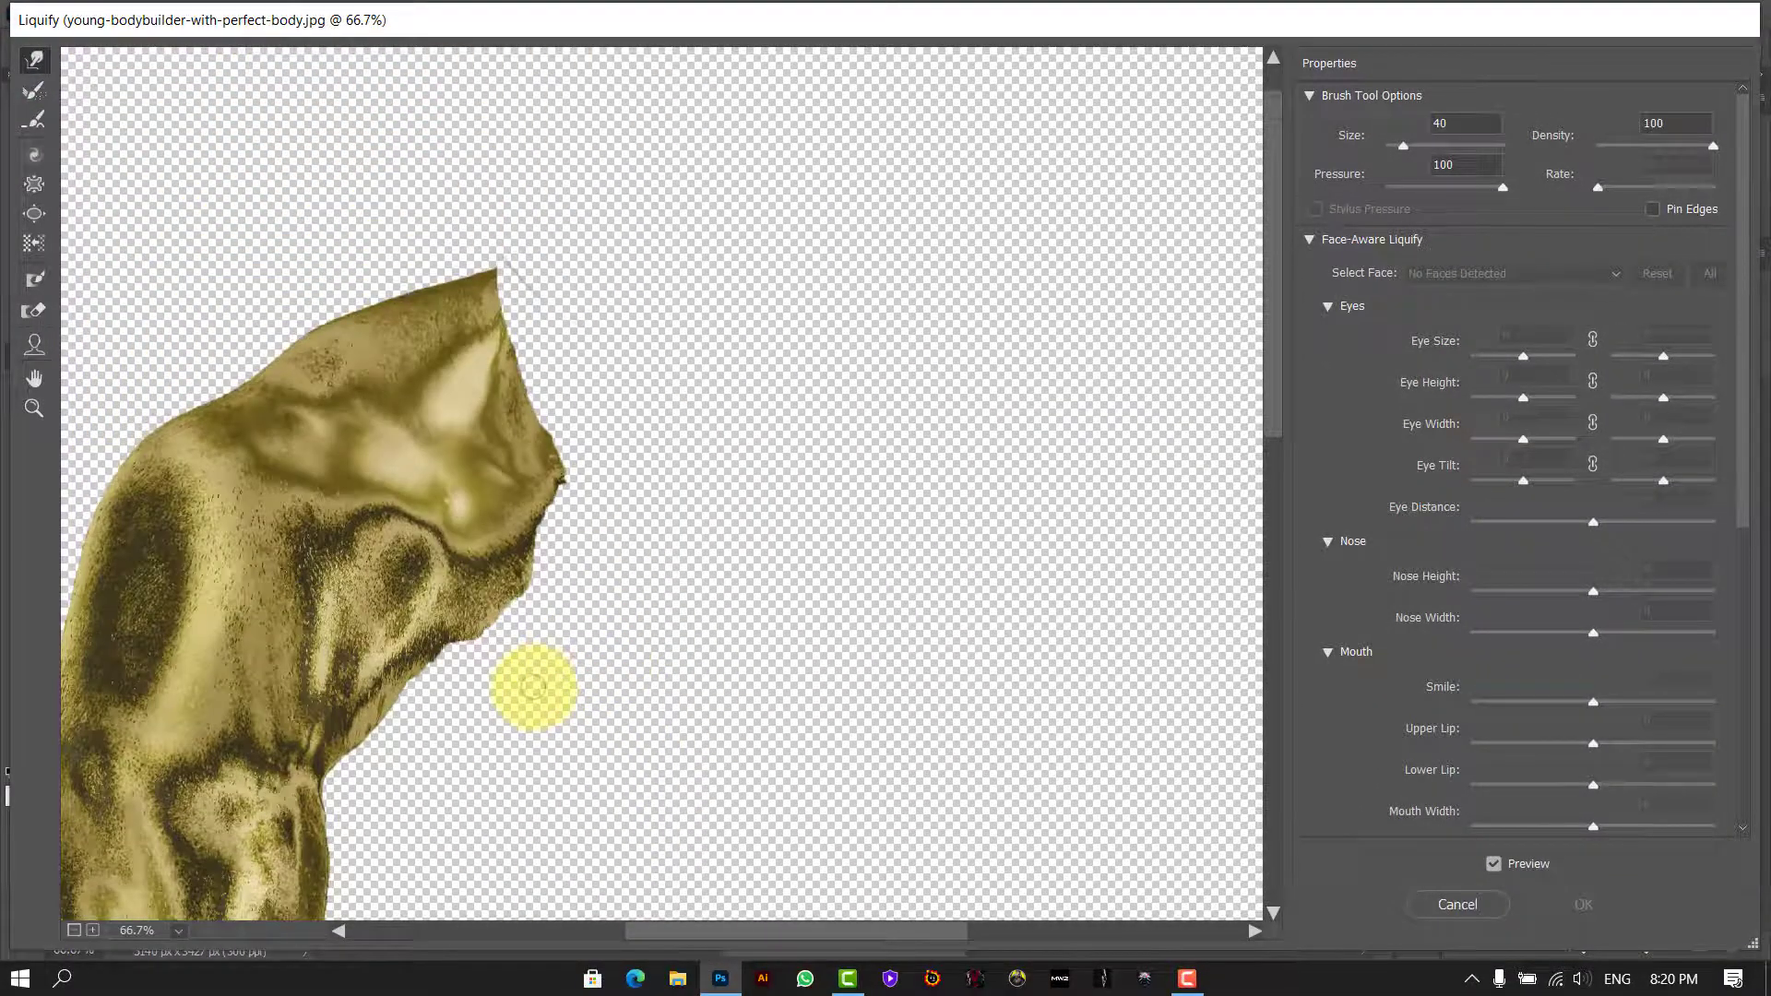
pyautogui.hotkey('ctrl', '+')
pyautogui.scroll(-5, 511, 679)
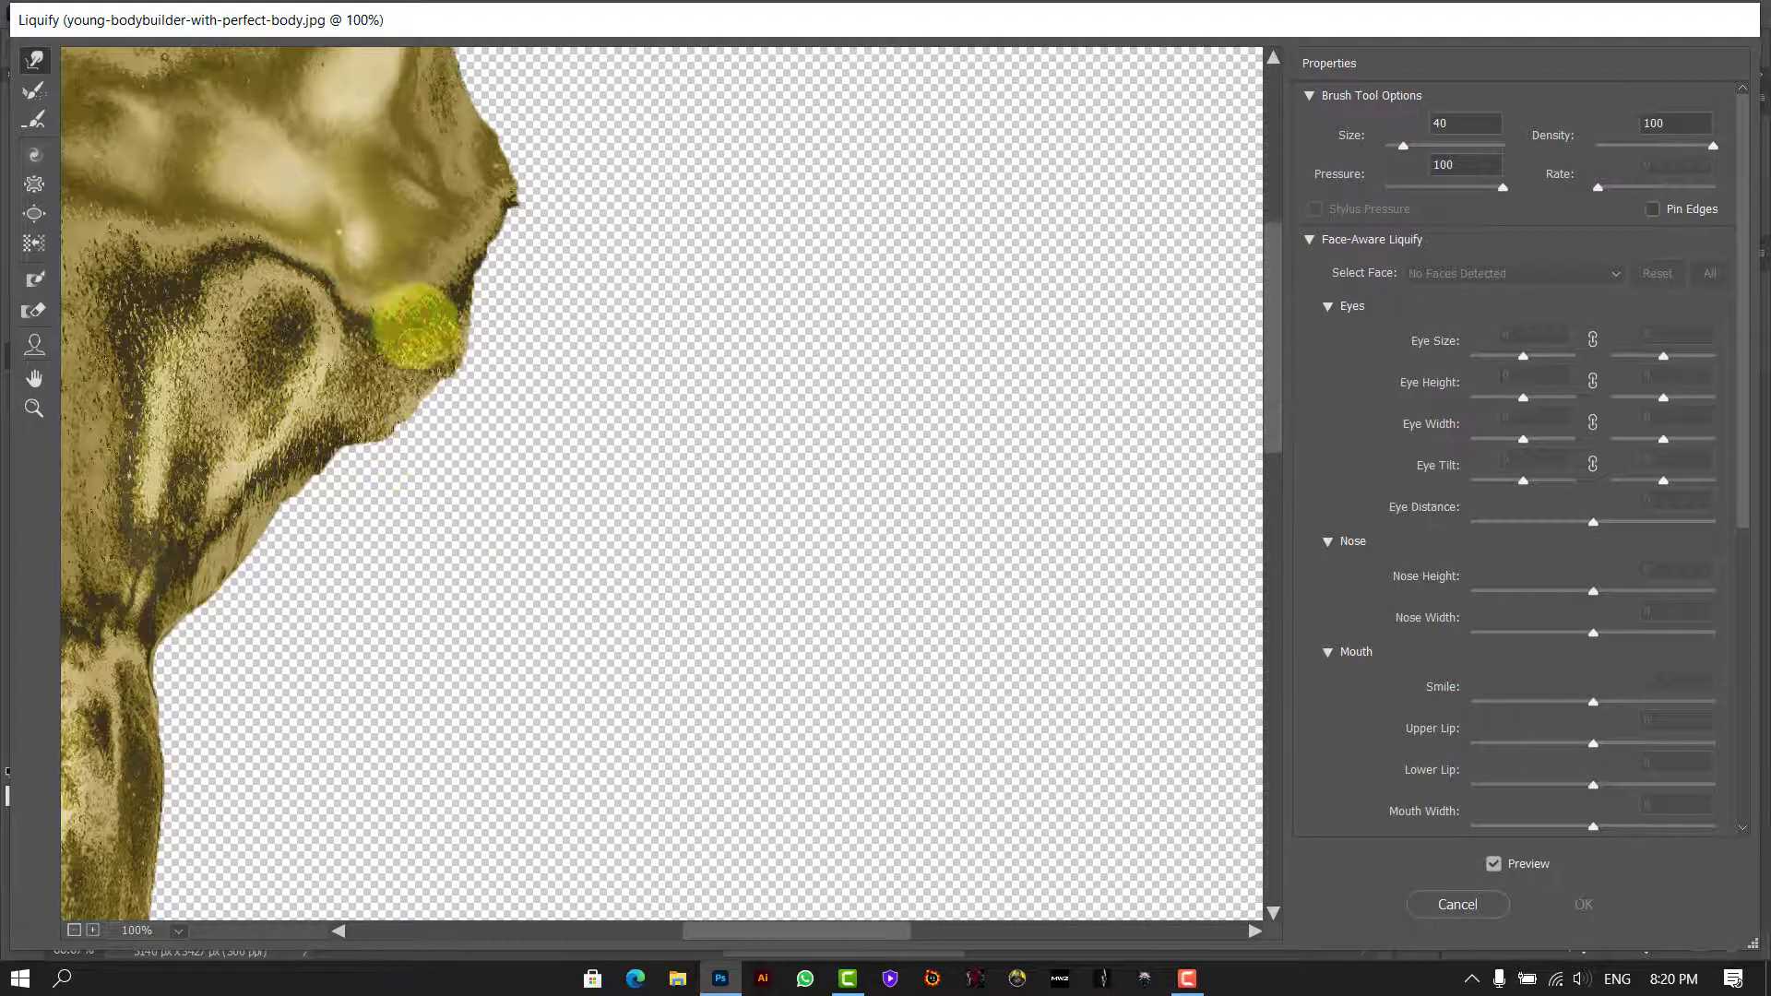
pyautogui.moveTo(411, 314); pyautogui.dragTo(406, 457)
pyautogui.moveTo(402, 317); pyautogui.dragTo(411, 405)
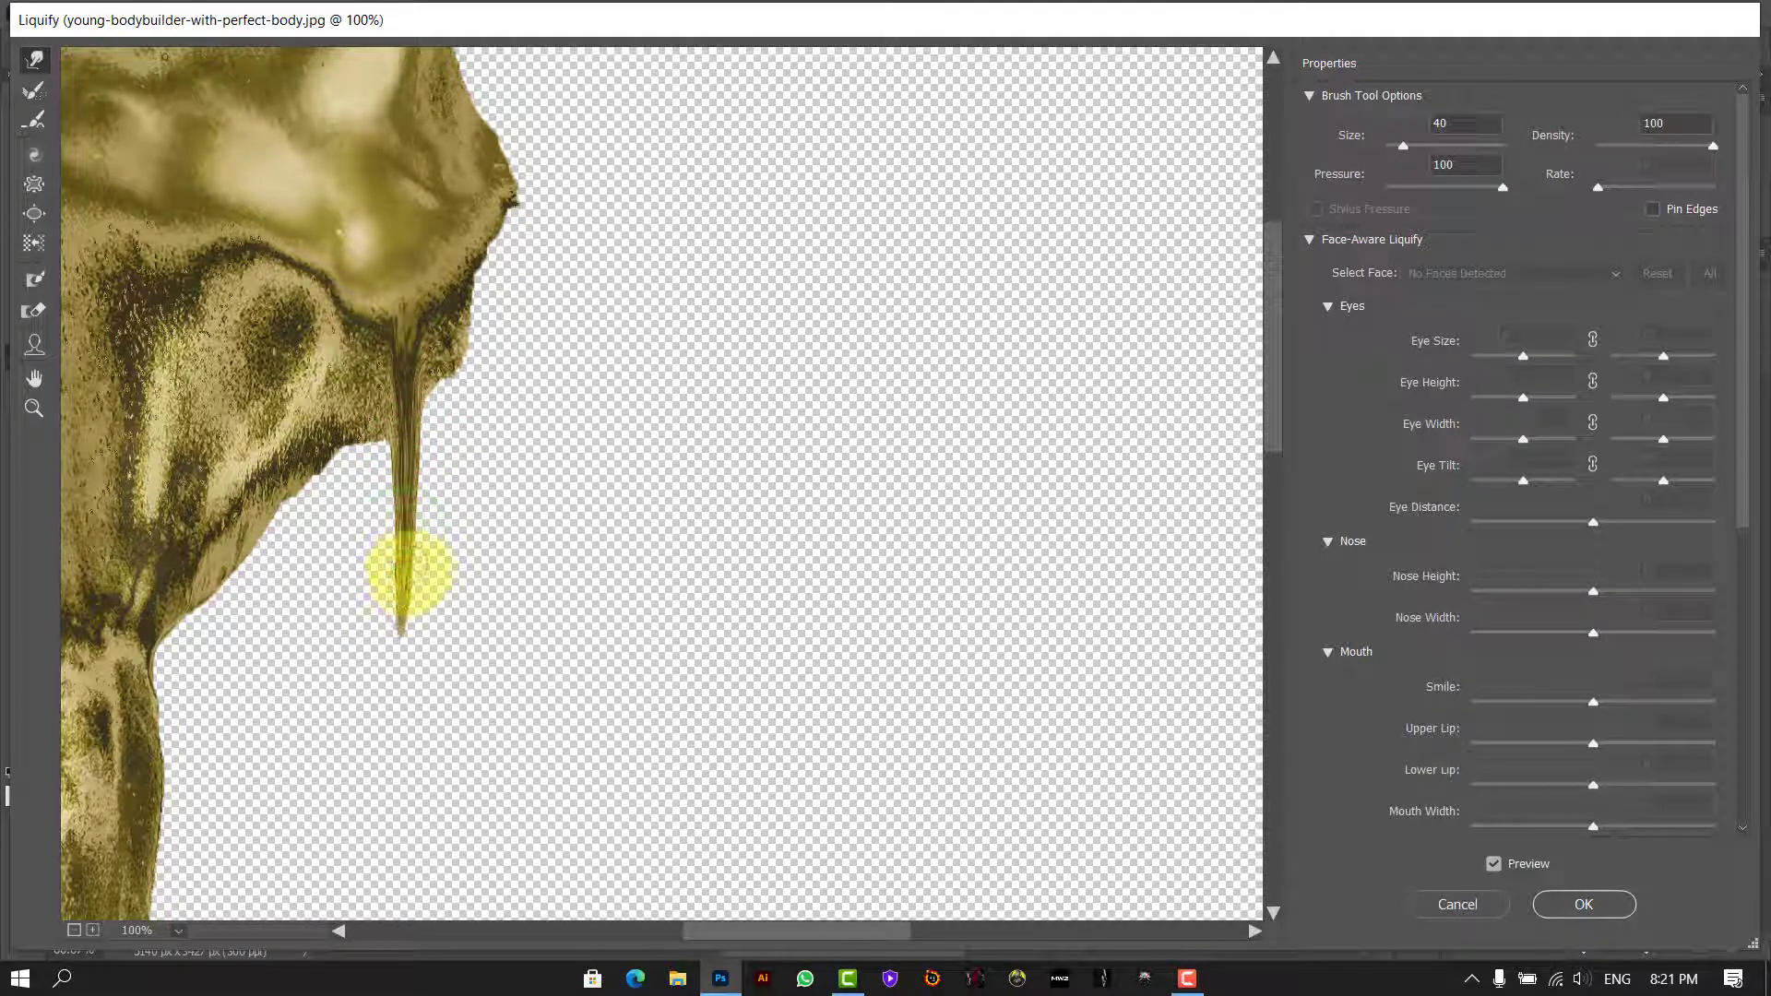
pyautogui.hotkey('ctrl', '+')
pyautogui.moveTo(786, 936); pyautogui.dragTo(748, 934)
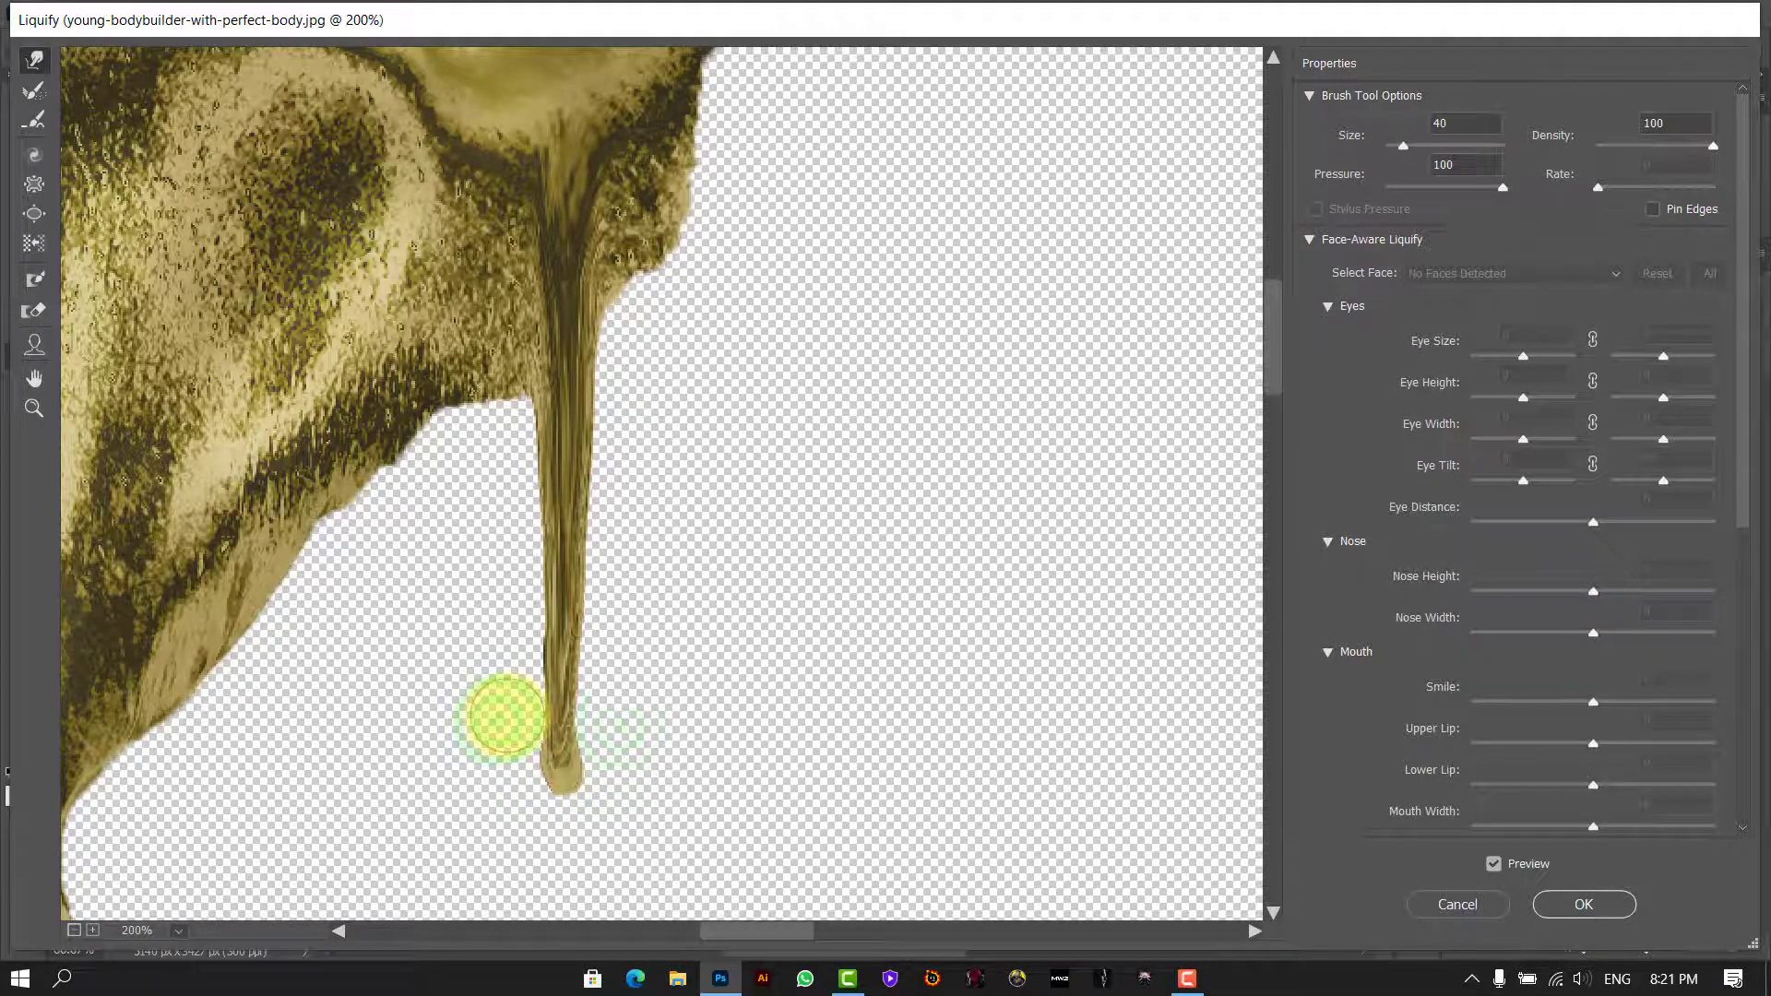
# - Pull a second drip down from the gold edge near the armpit and round its tip with a size 20 brush
pyautogui.hotkey('ctrl', '-')
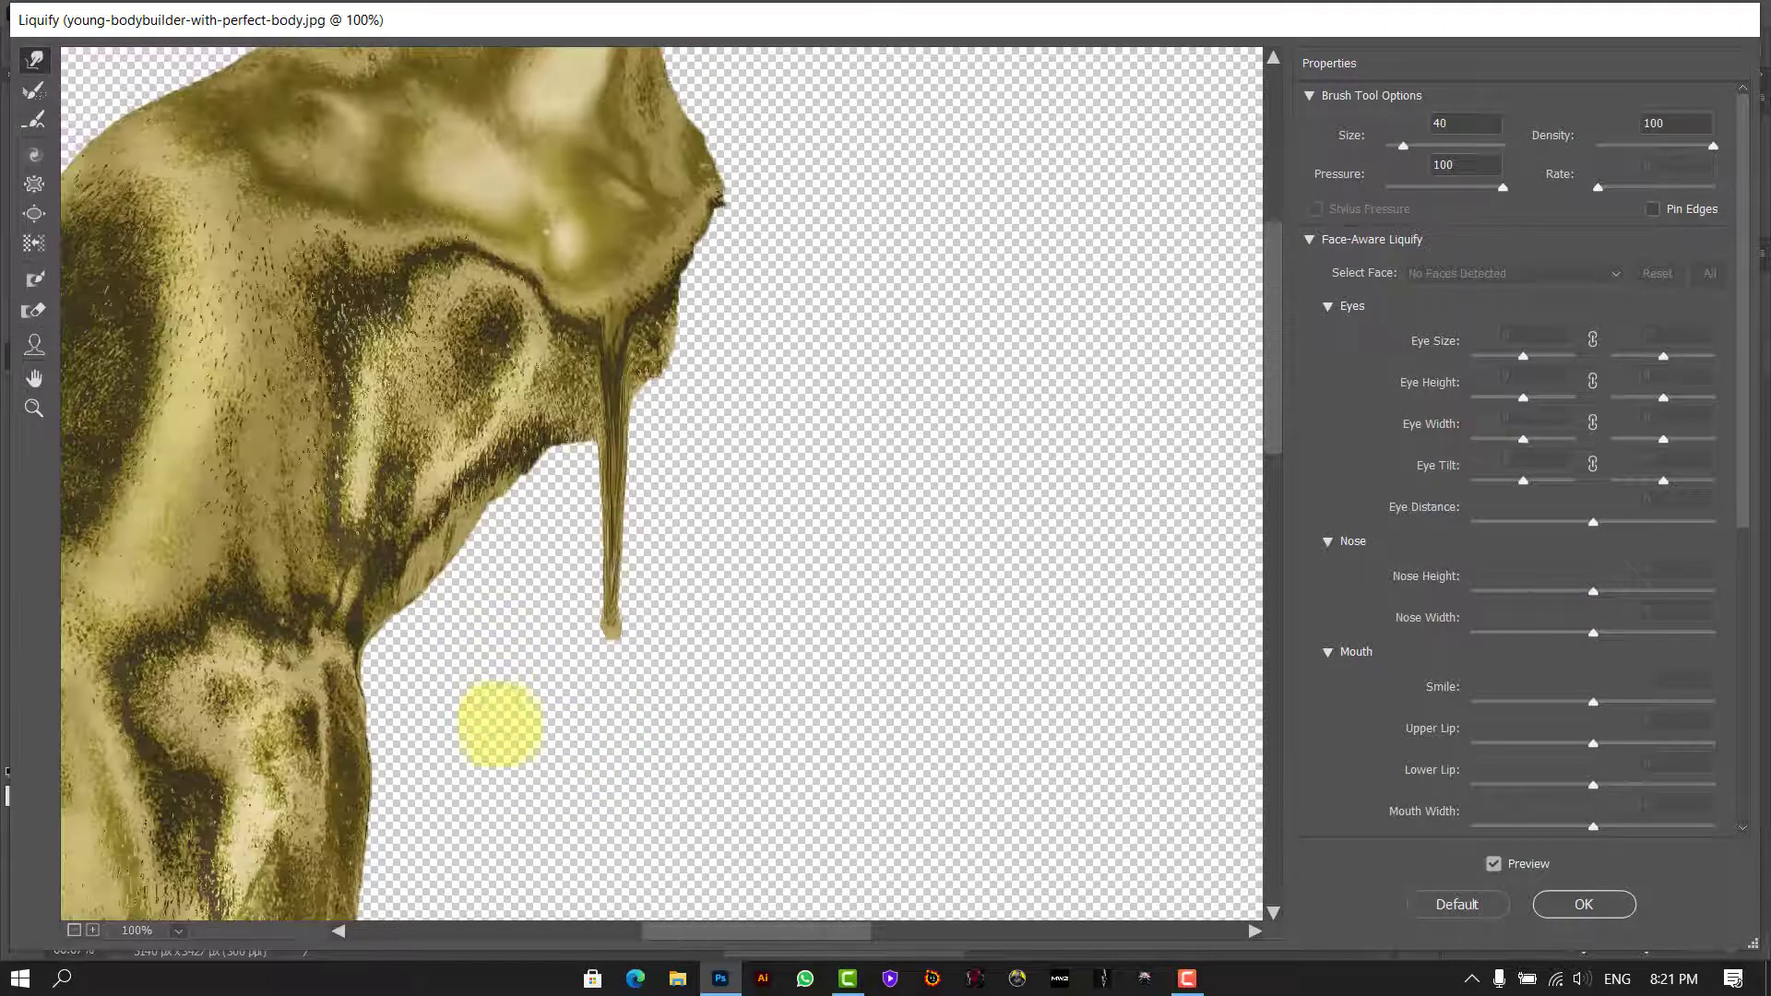
pyautogui.moveTo(493, 692); pyautogui.dragTo(493, 417)
pyautogui.moveTo(396, 284); pyautogui.dragTo(404, 424)
pyautogui.moveTo(405, 396); pyautogui.dragTo(403, 475)
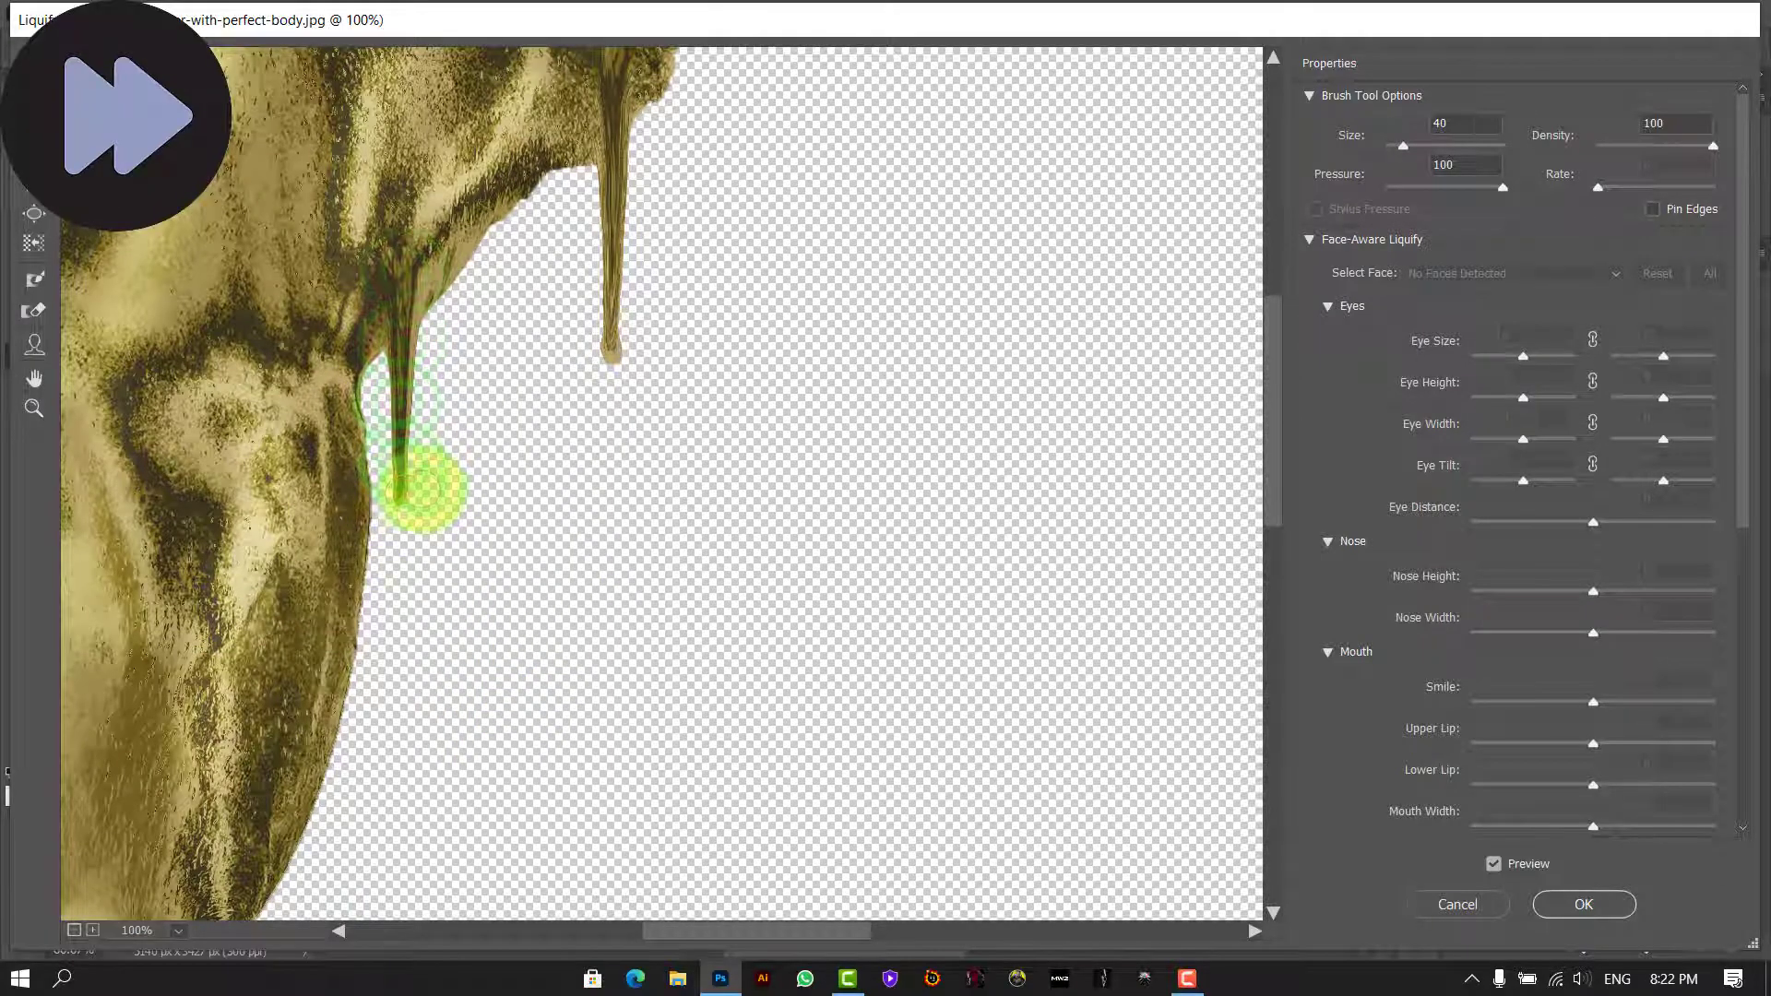
pyautogui.hotkey('ctrl', '+')
pyautogui.moveTo(714, 929); pyautogui.dragTo(678, 929)
pyautogui.press('[')
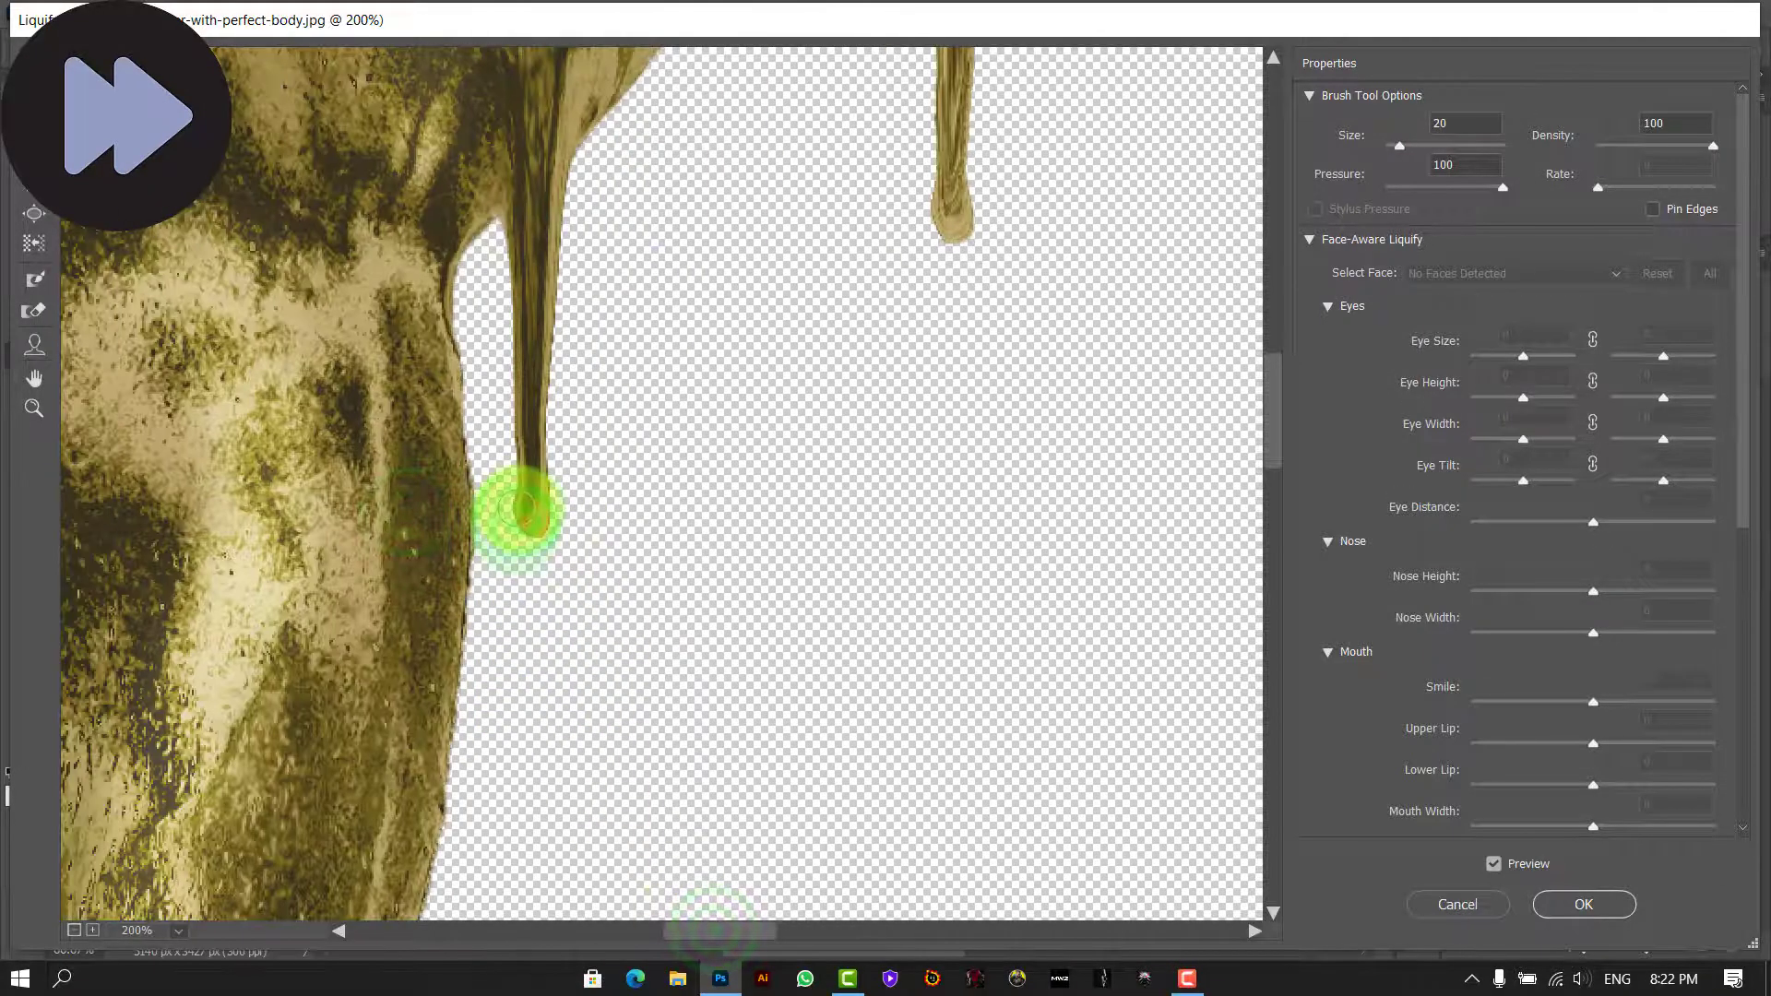
# - Pull more drips from the inner arm above the elbow and from the outer forearm, and apply the Liquify warp
pyautogui.hotkey('ctrl', '-')
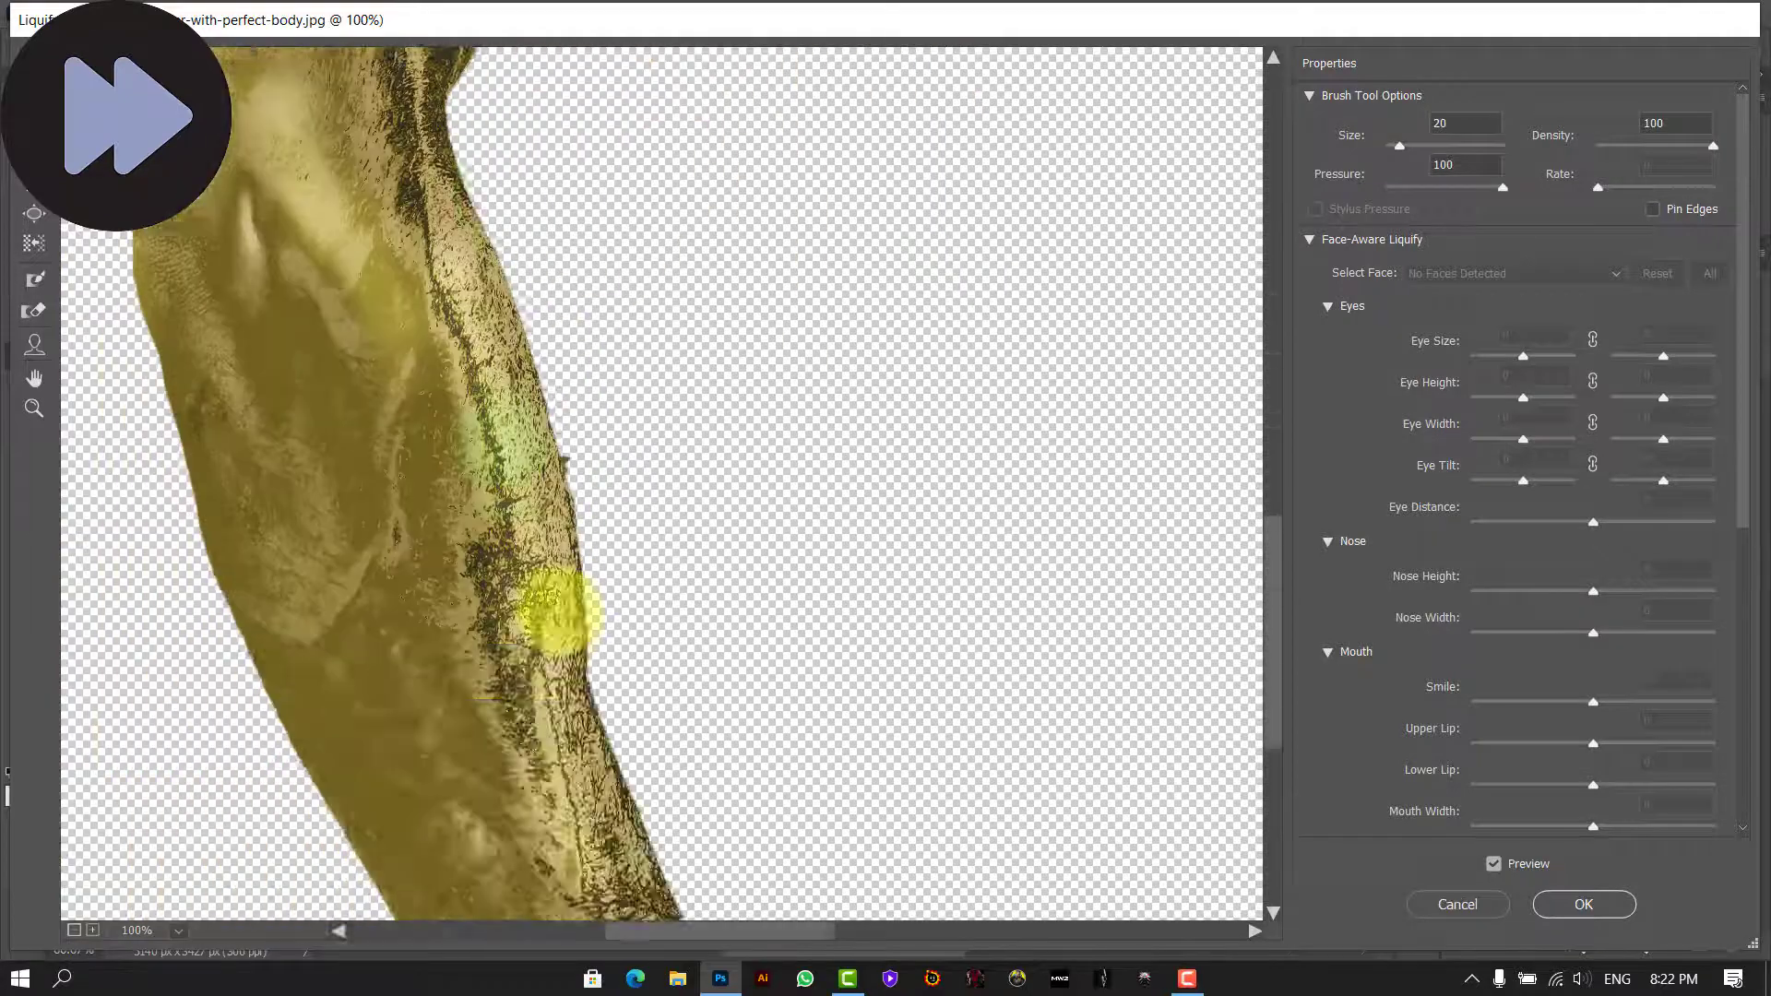
pyautogui.moveTo(489, 346); pyautogui.dragTo(496, 469)
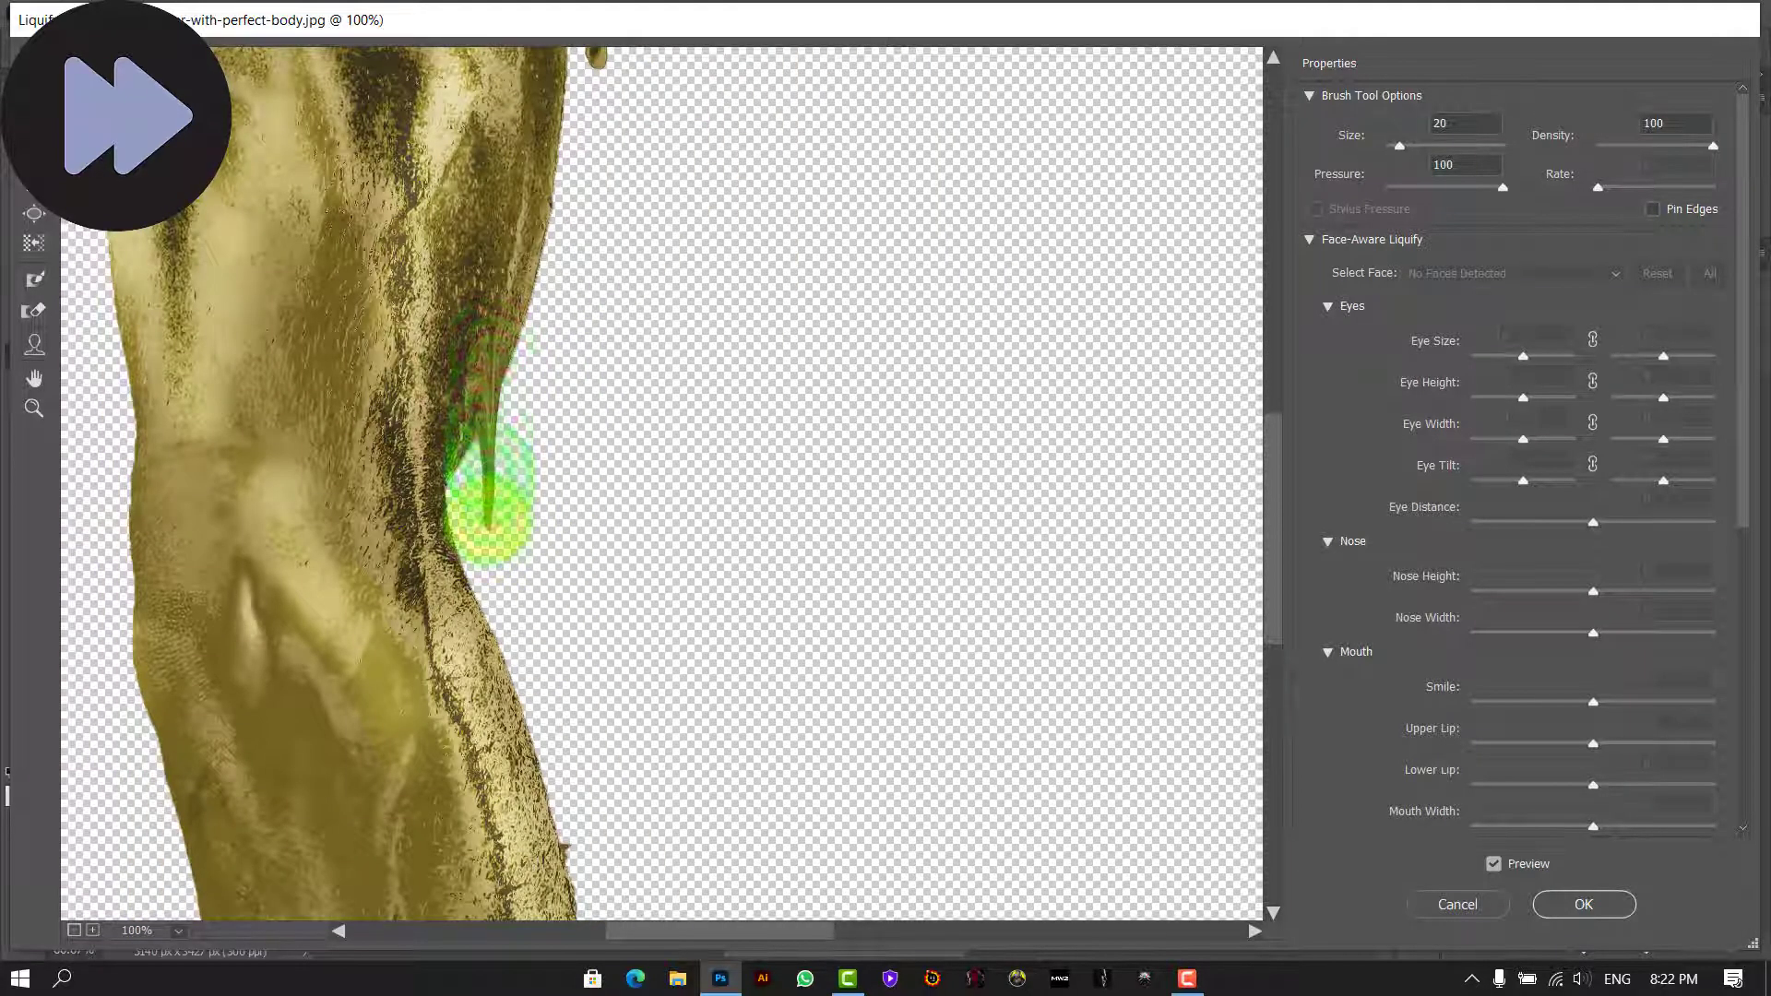
pyautogui.scroll(-6, 489, 512)
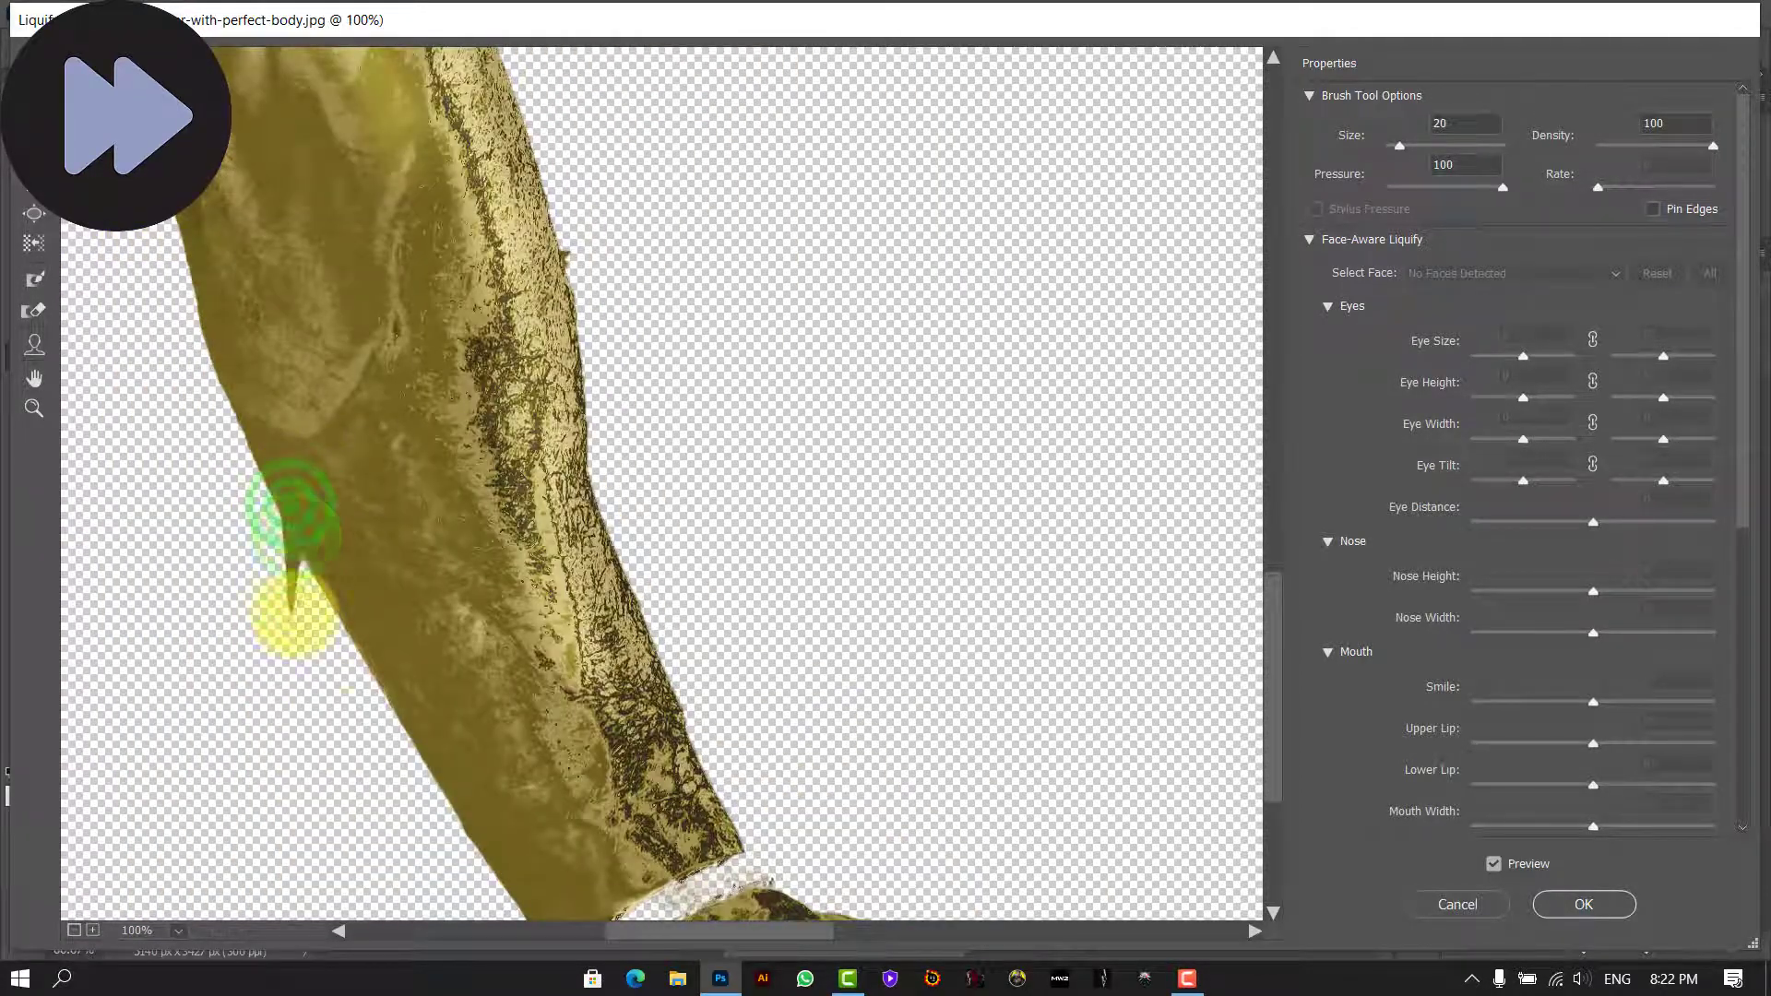
pyautogui.hotkey('ctrl', '+')
pyautogui.moveTo(737, 931); pyautogui.dragTo(684, 932)
pyautogui.scroll(-4, 455, 621)
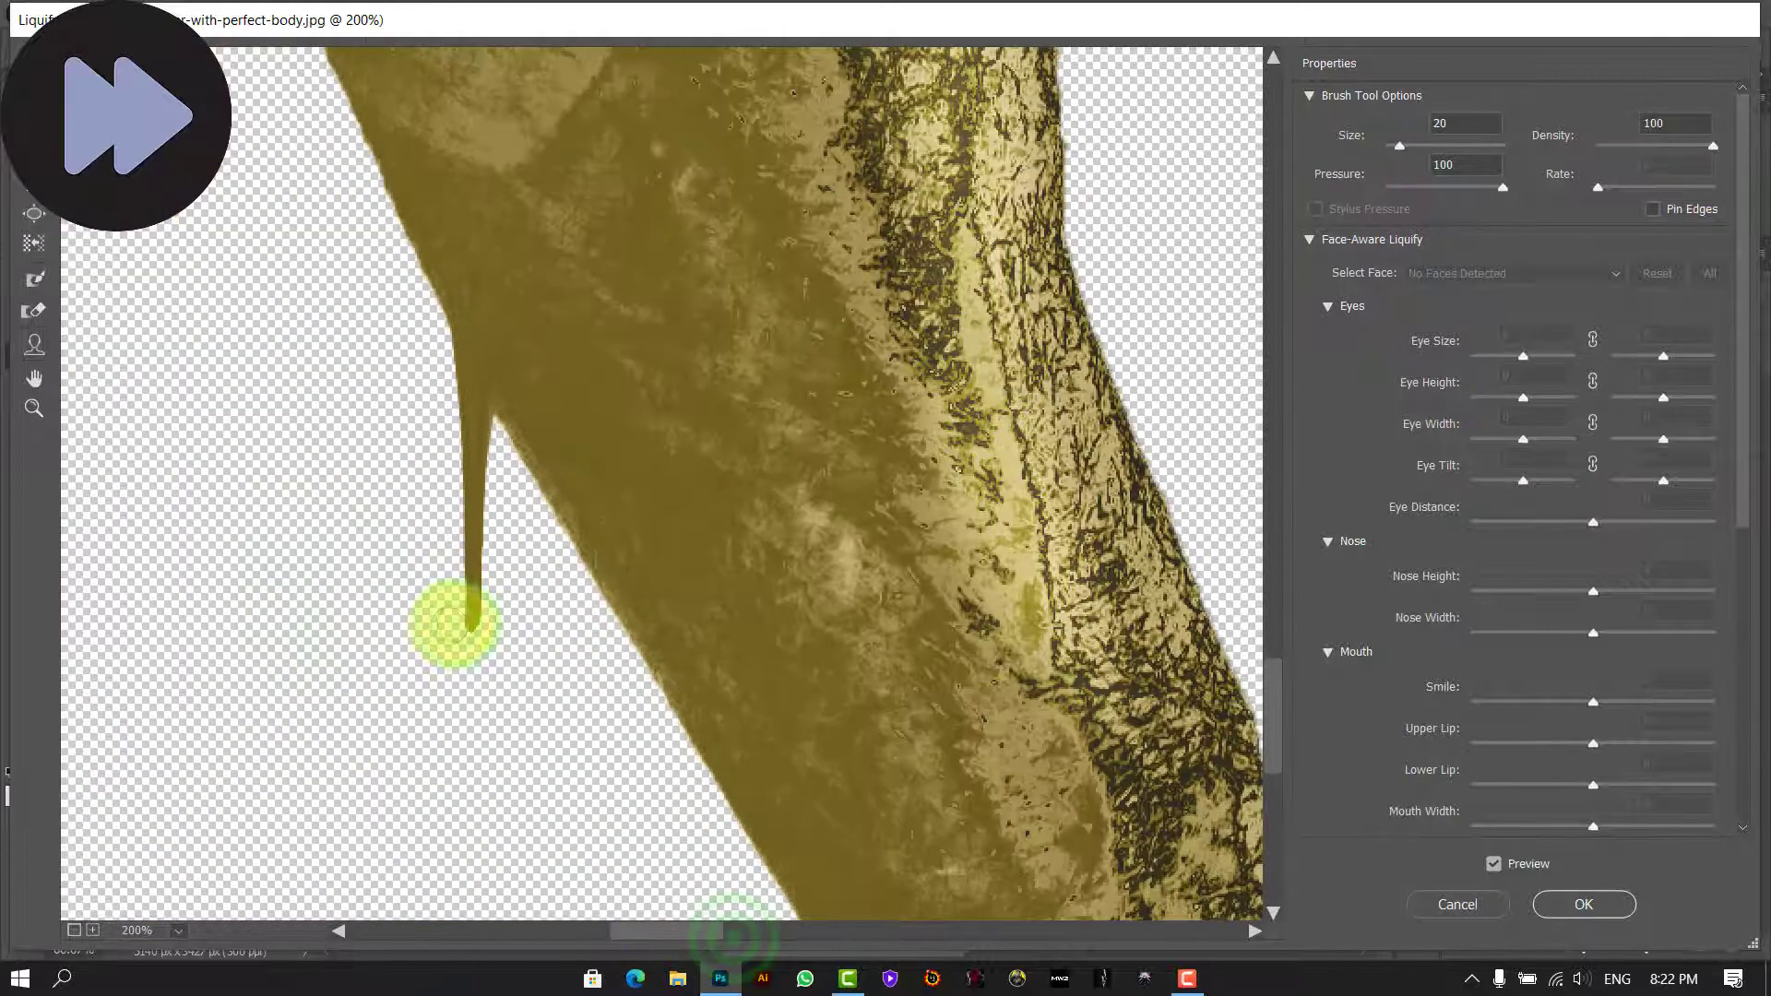
pyautogui.moveTo(455, 623)
pyautogui.mouseDown()
pyautogui.moveTo(489, 625)
pyautogui.moveTo(461, 628)
pyautogui.mouseUp()
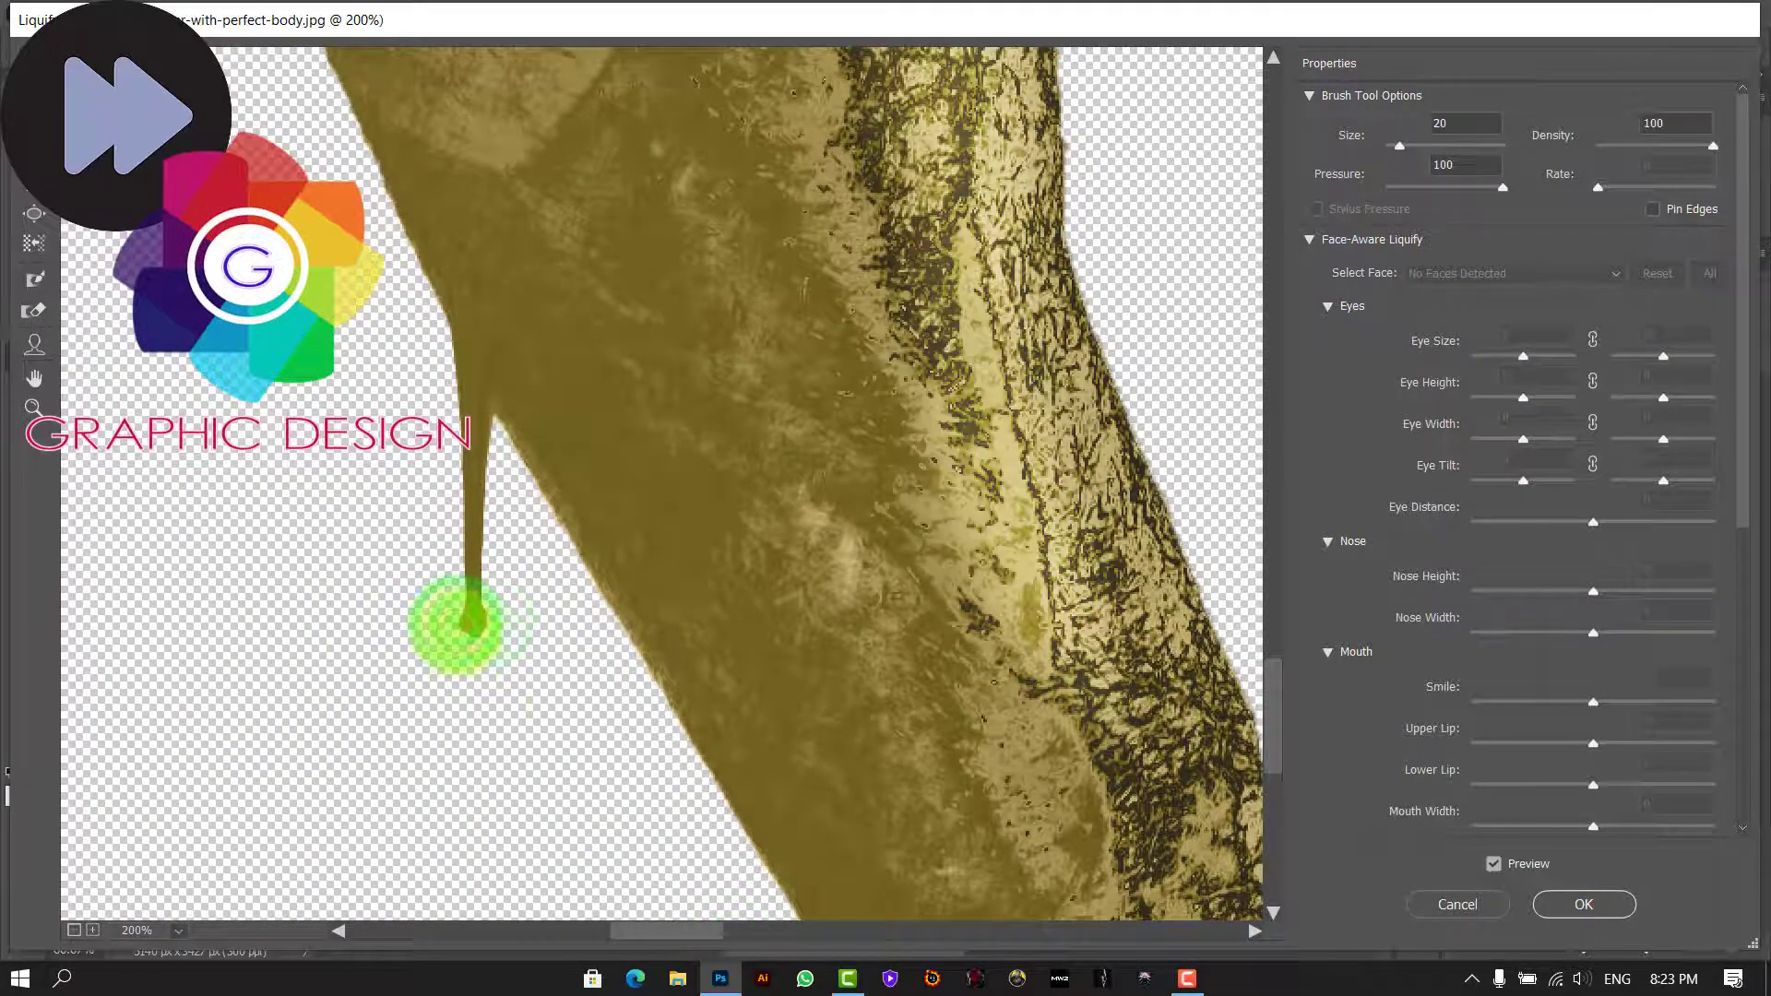
pyautogui.hotkey('ctrl', '0')
pyautogui.click(1577, 903)
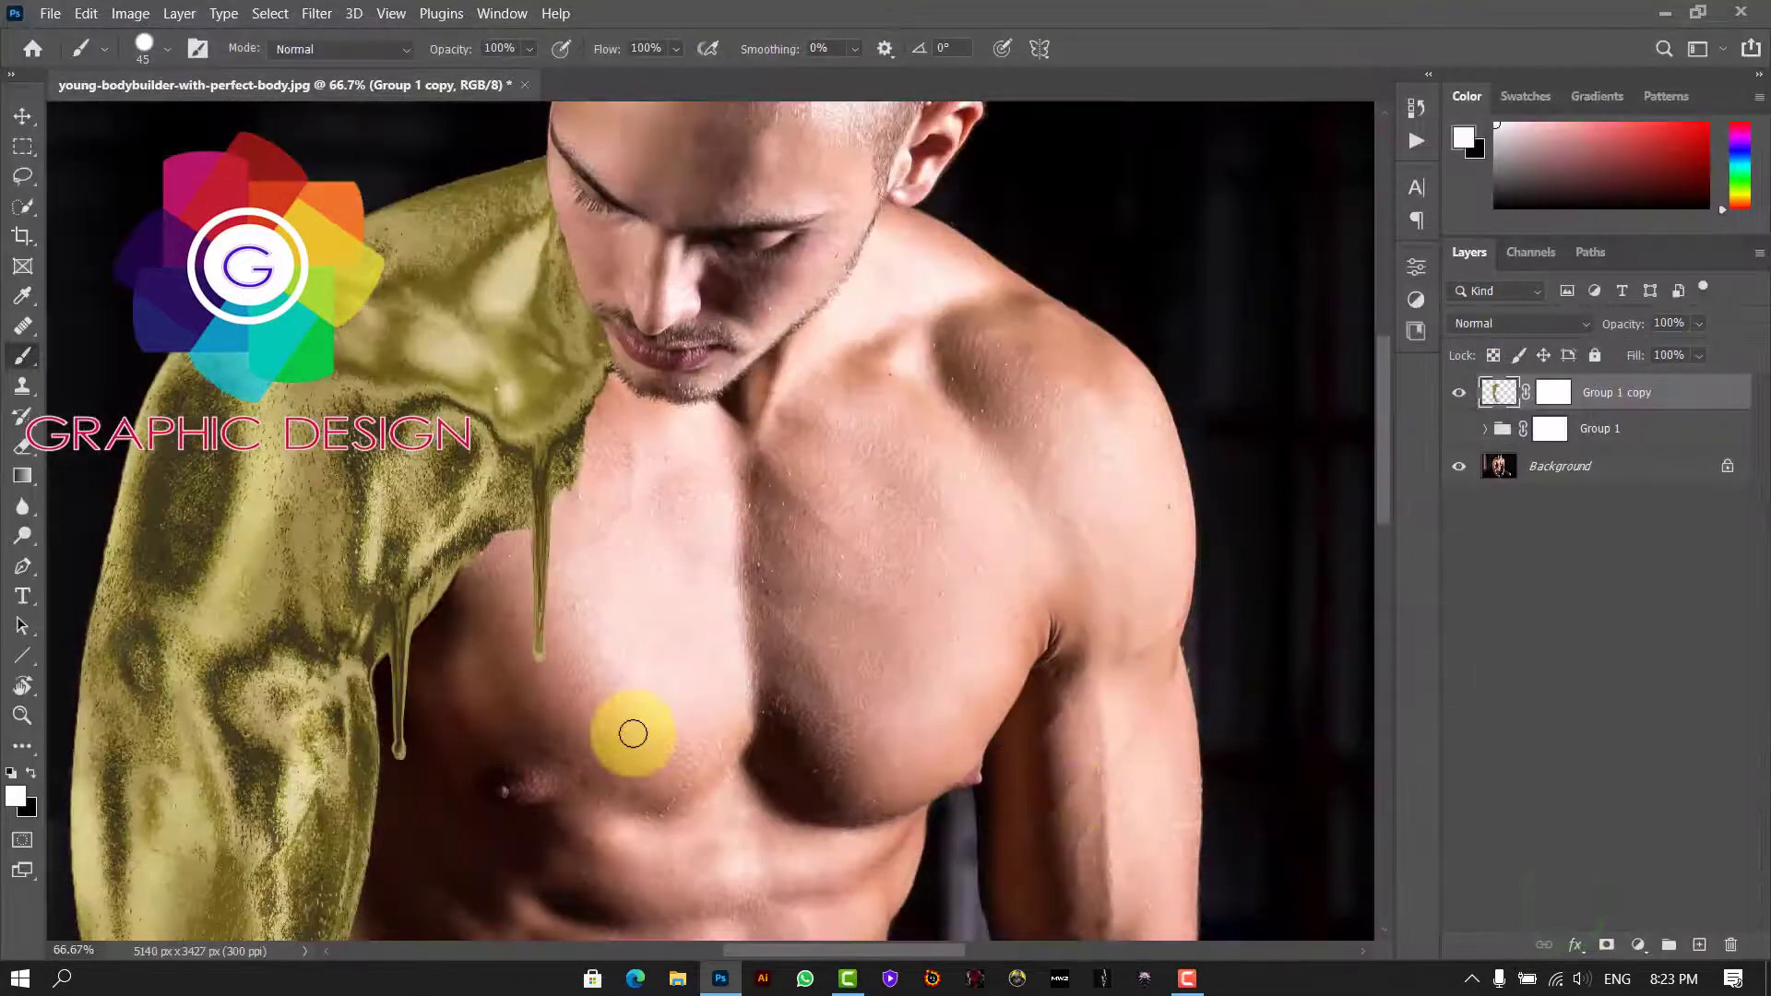
# - Select the drip below the armpit with a freehand Lasso outline closely around it
pyautogui.scroll(-3, 612, 695)
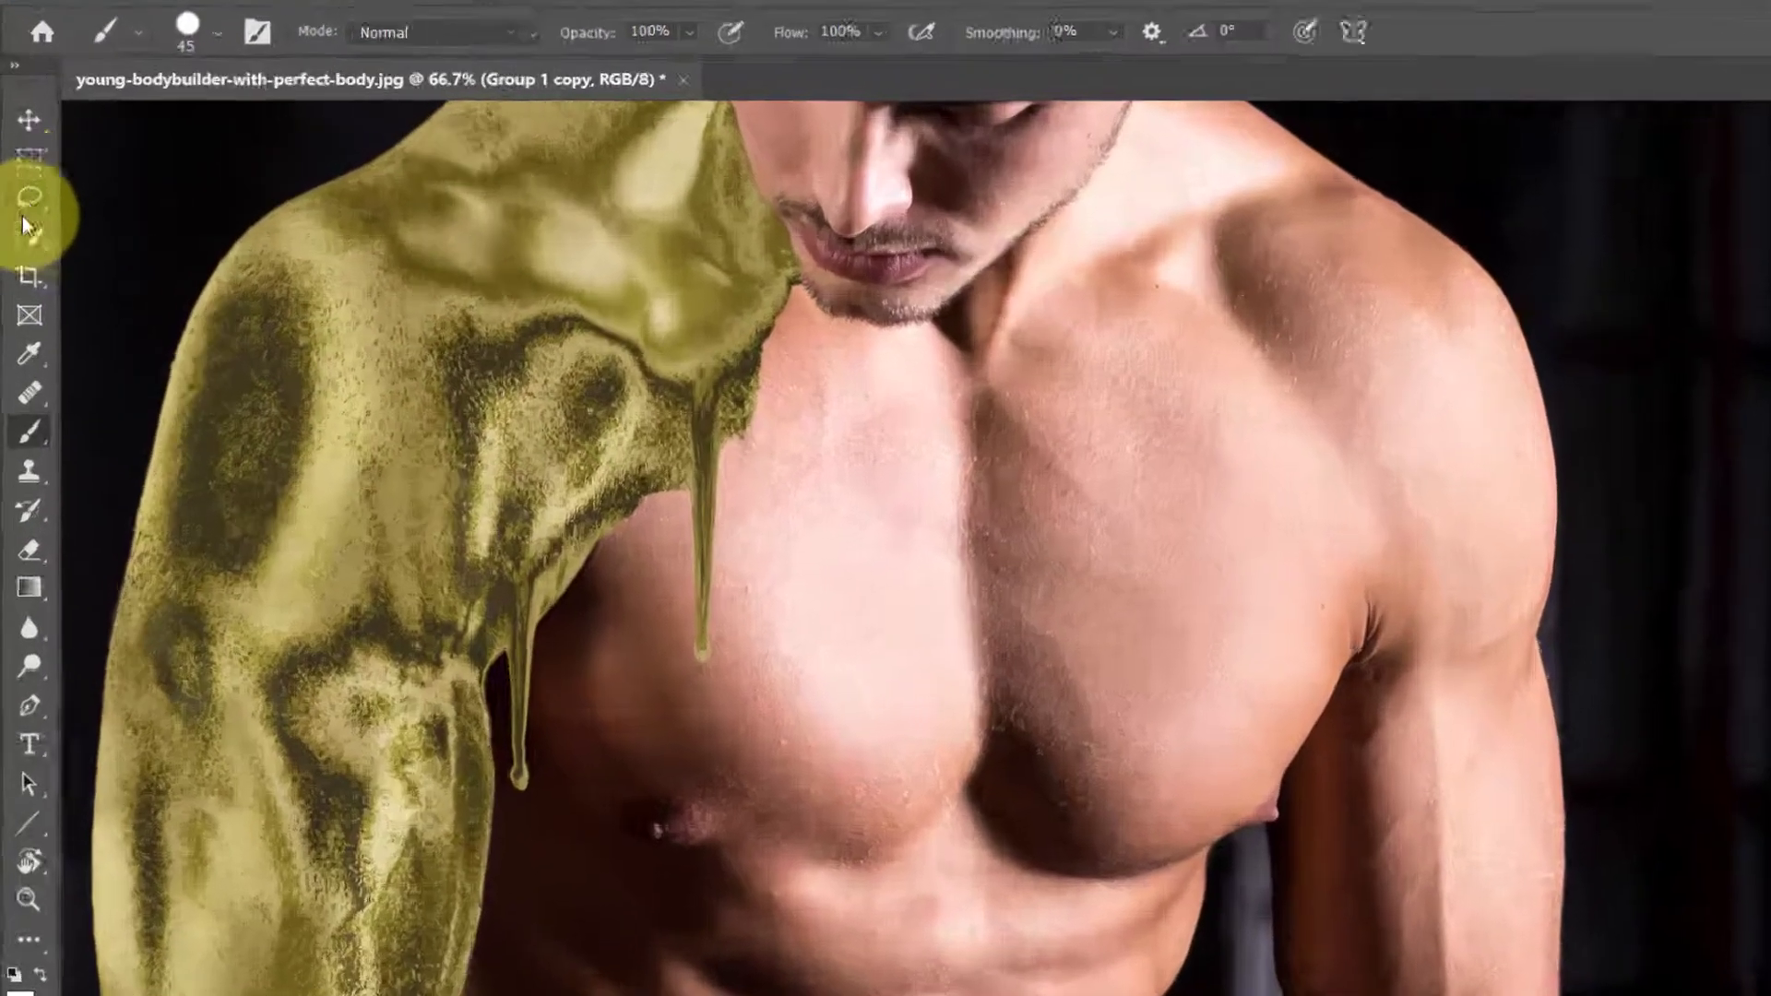
pyautogui.click(23, 177)
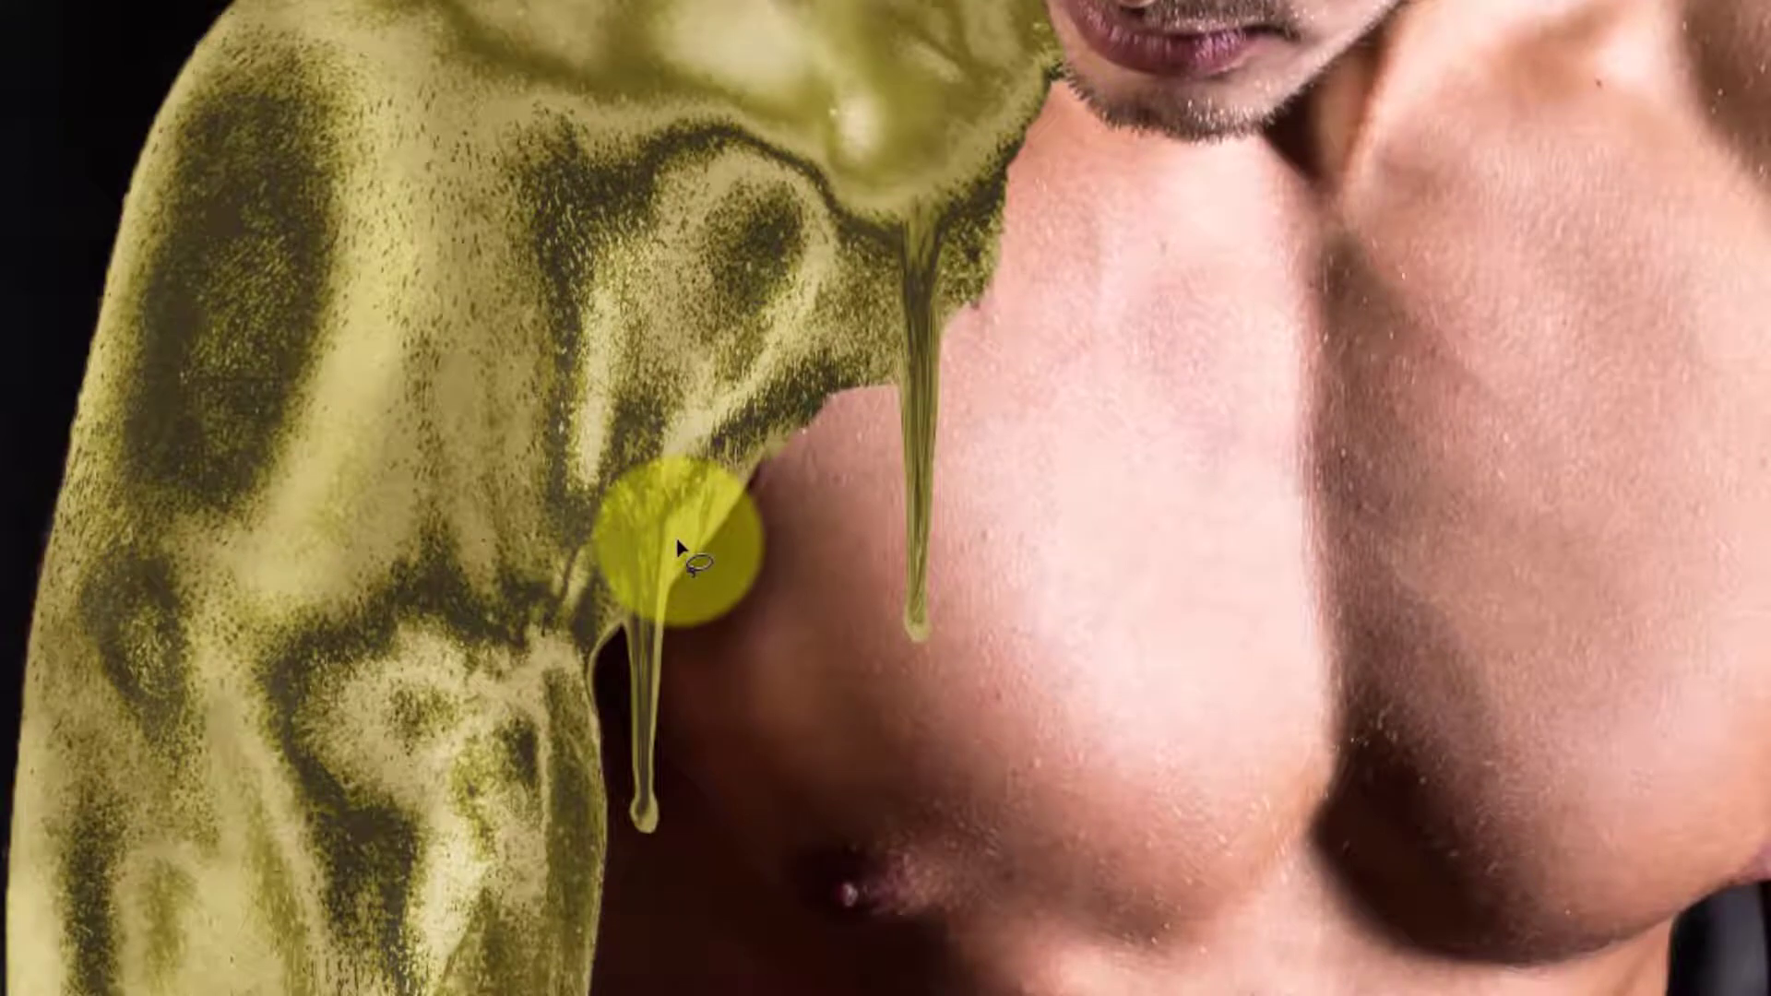
pyautogui.moveTo(678, 546)
pyautogui.mouseDown()
pyautogui.moveTo(678, 835)
pyautogui.moveTo(645, 866)
pyautogui.moveTo(619, 831)
pyautogui.moveTo(624, 607)
pyautogui.moveTo(679, 554)
pyautogui.mouseUp()
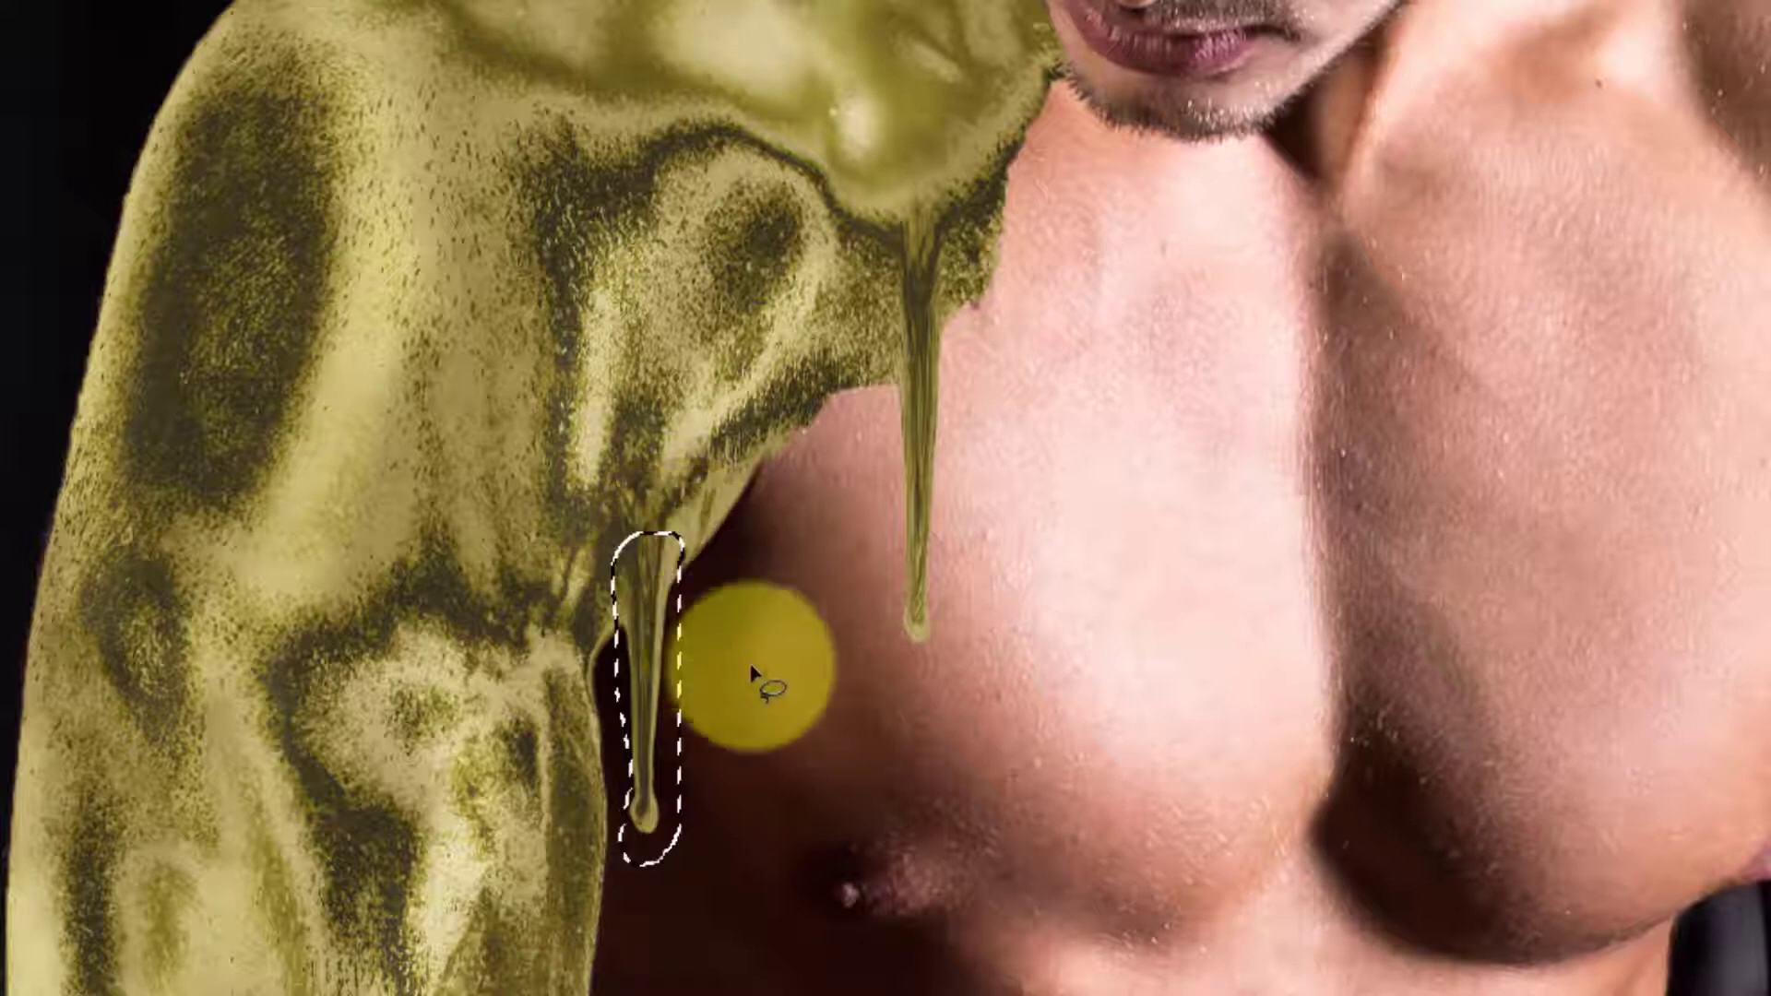